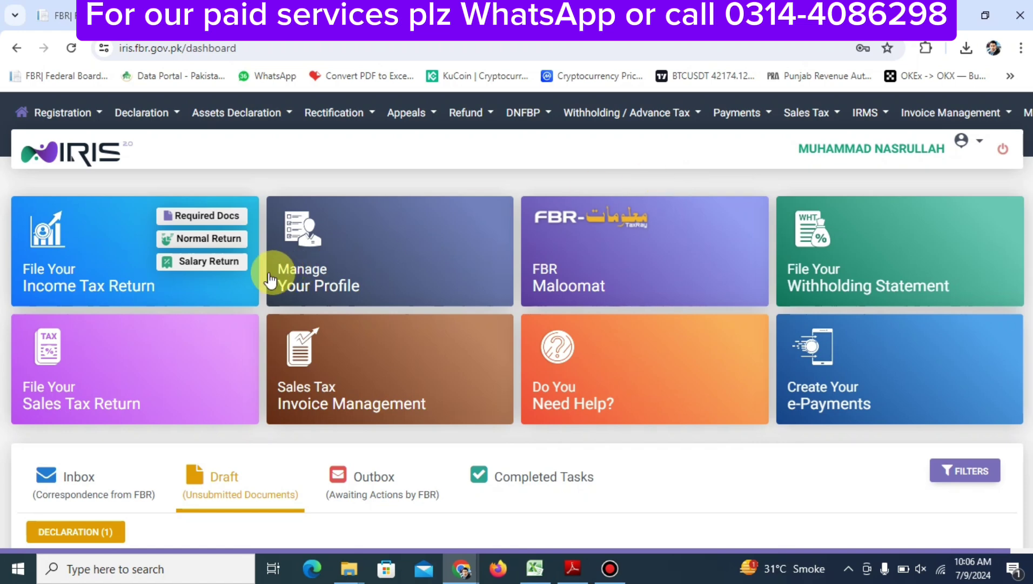
Begin a Normal Return for tax year 2024, period 01-Jul-2023 - 30-Jun-2024
click(217, 242)
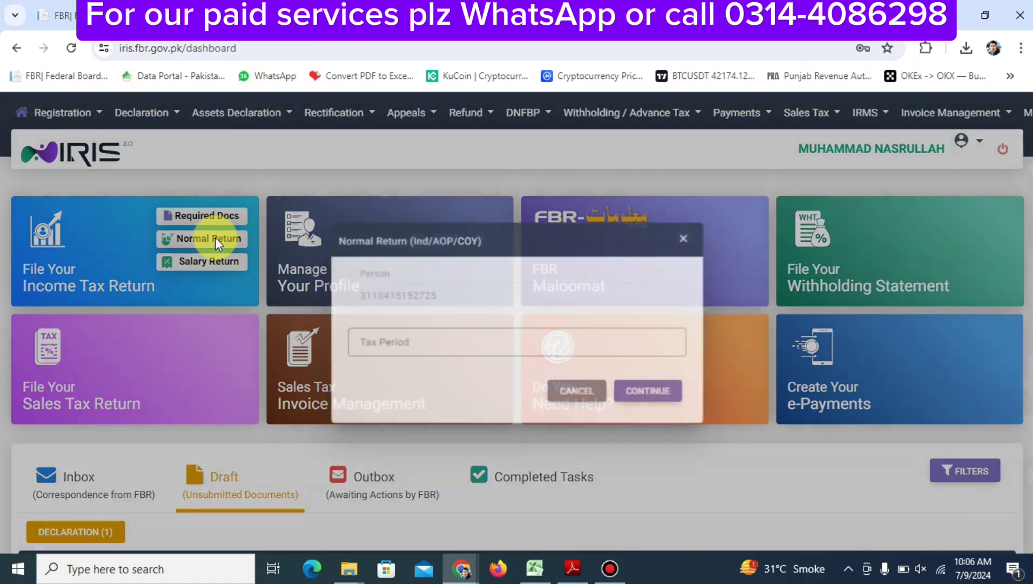
text(2024)
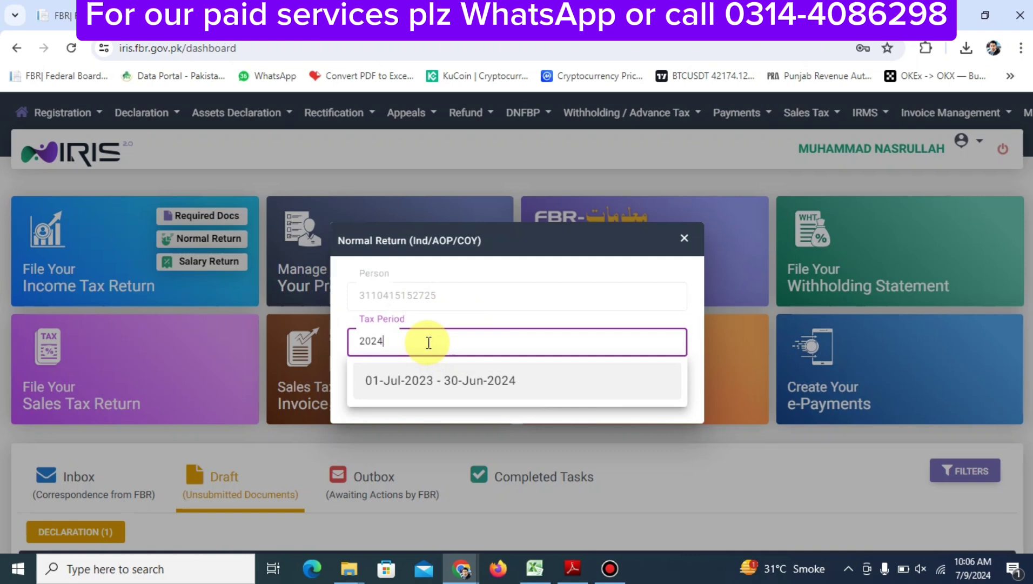
click(448, 378)
click(638, 390)
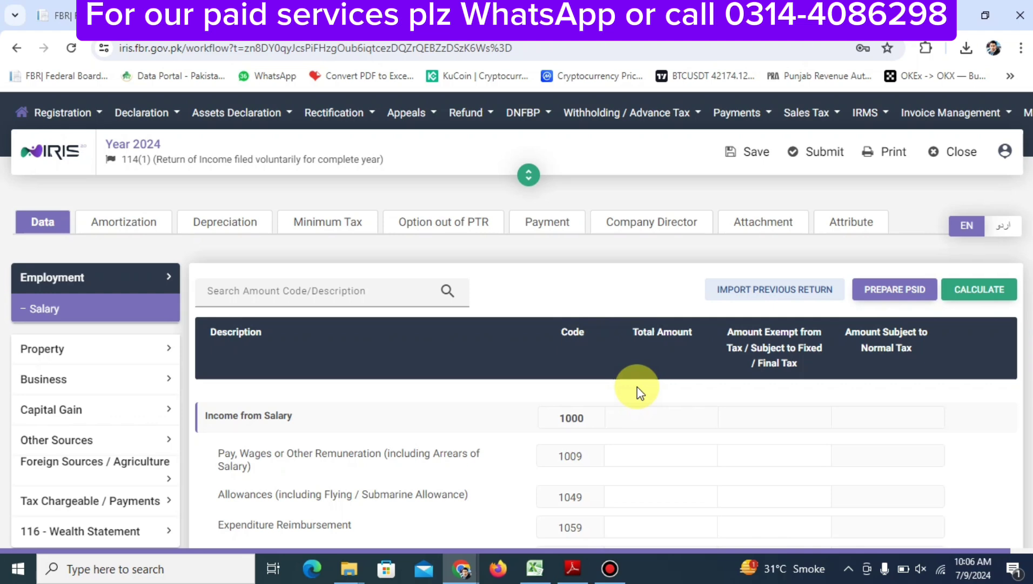
Expand Business in the sidebar and open the Manufacturing / Trading Items schedule
scroll(637, 392, down, 3)
scroll(638, 392, up, 1)
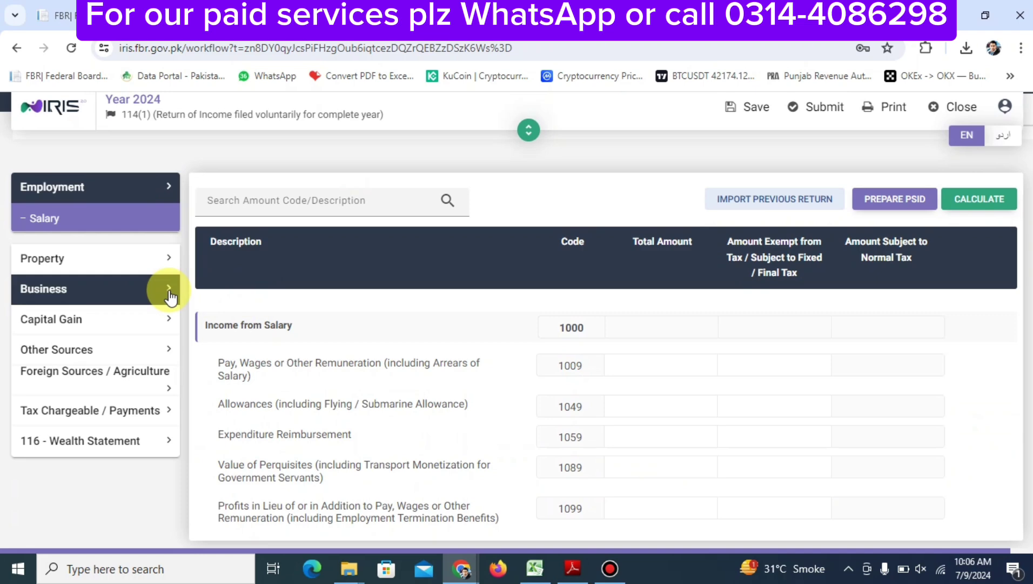
click(139, 289)
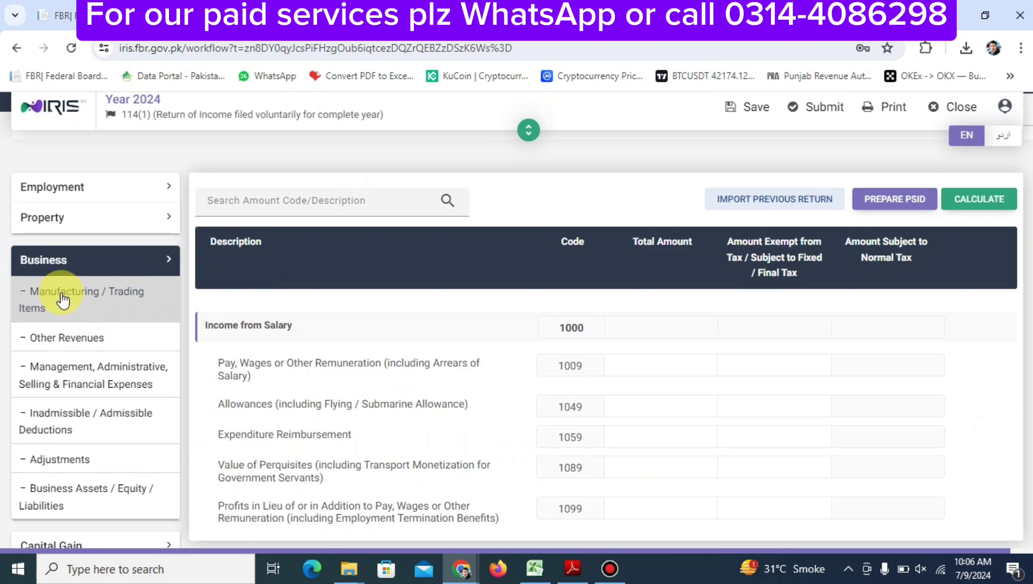
click(93, 303)
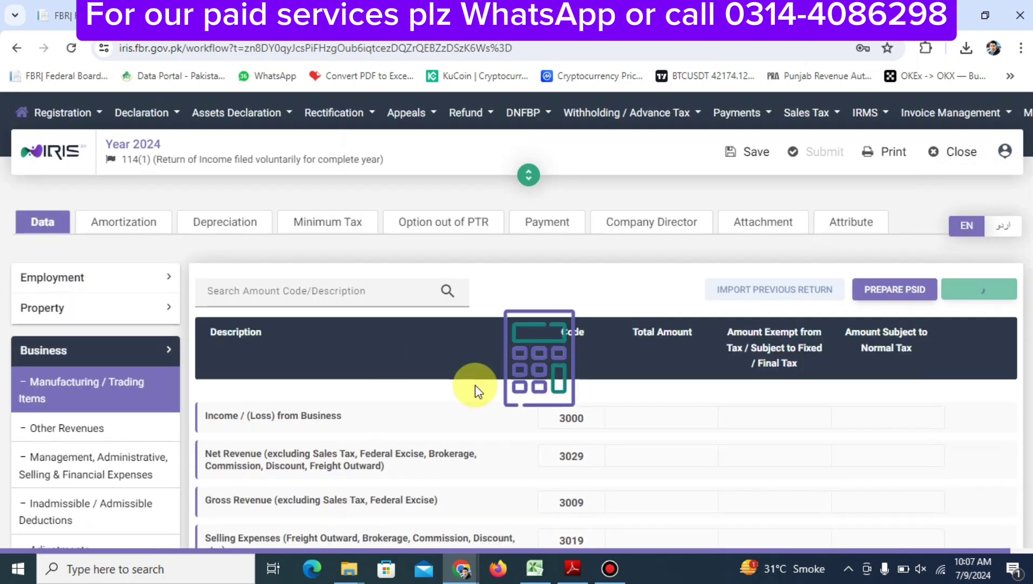
scroll(475, 385, down, 1)
scroll(474, 385, up, 3)
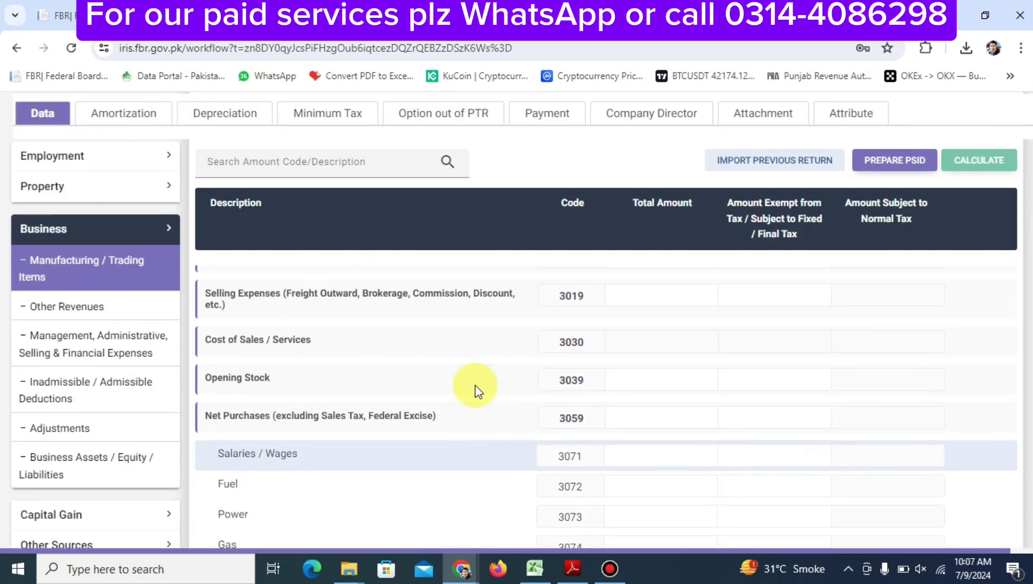
scroll(475, 385, up, 1)
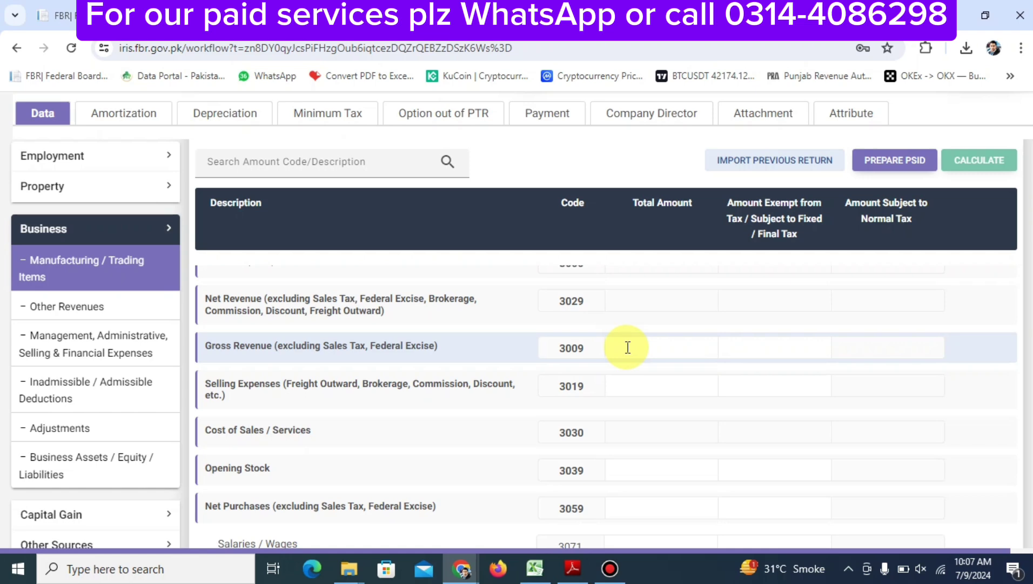
Enter 5,562,100 as Gross Revenue (3009), then recalculate and save the return
click(628, 347)
text(5,562)
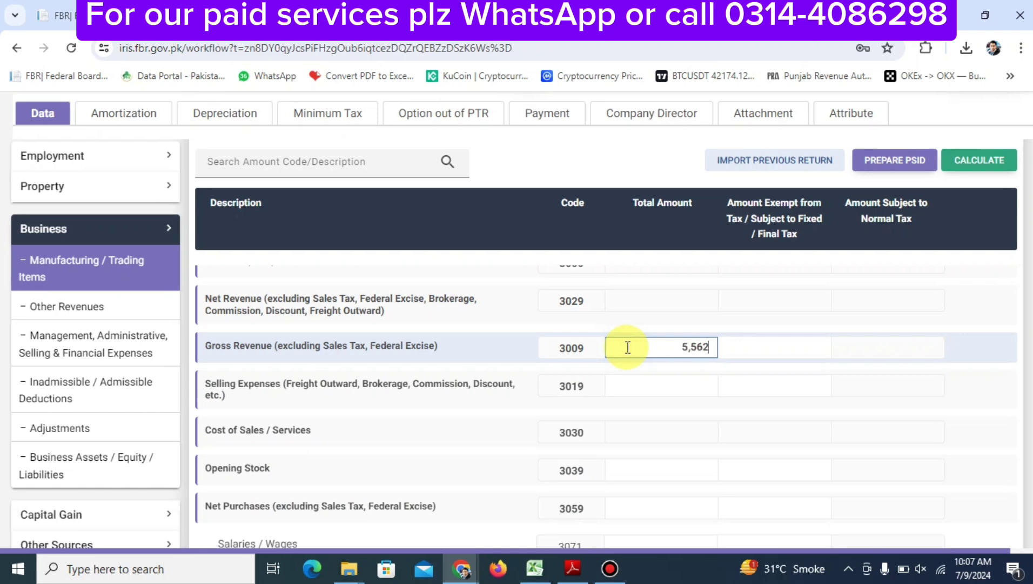
text(,100)
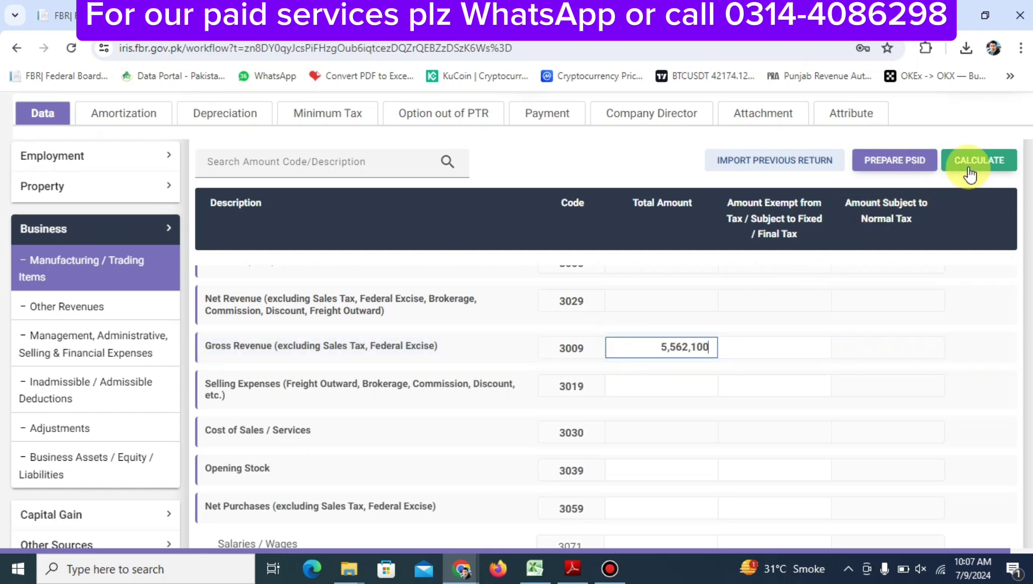
click(970, 172)
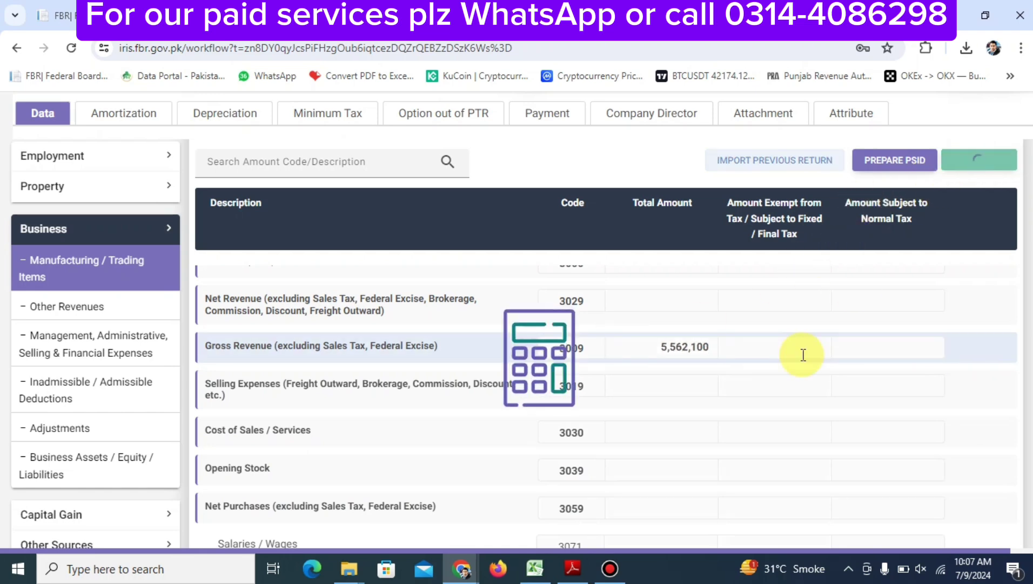
scroll(784, 308, up, 3)
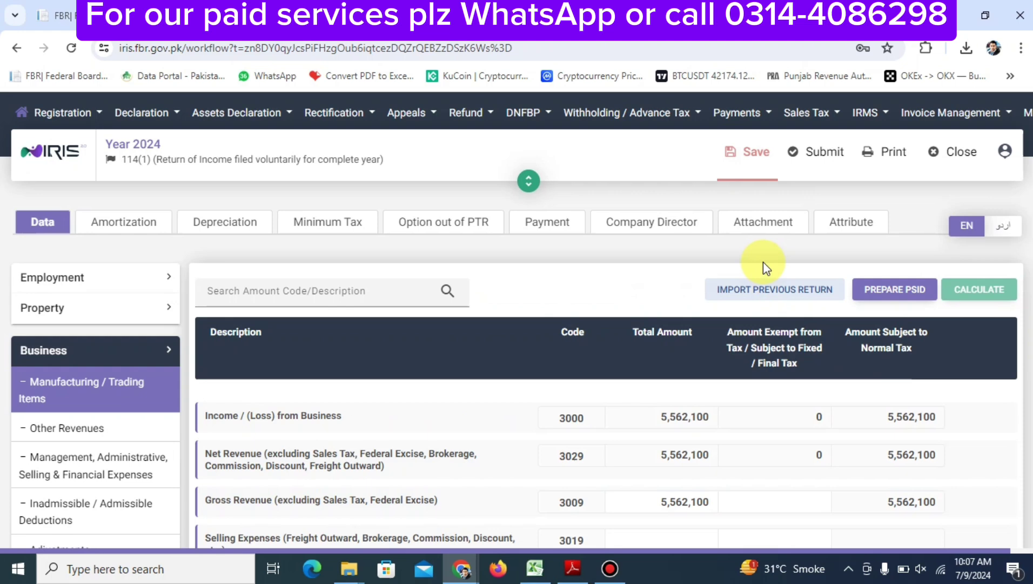
click(757, 158)
scroll(692, 359, down, 3)
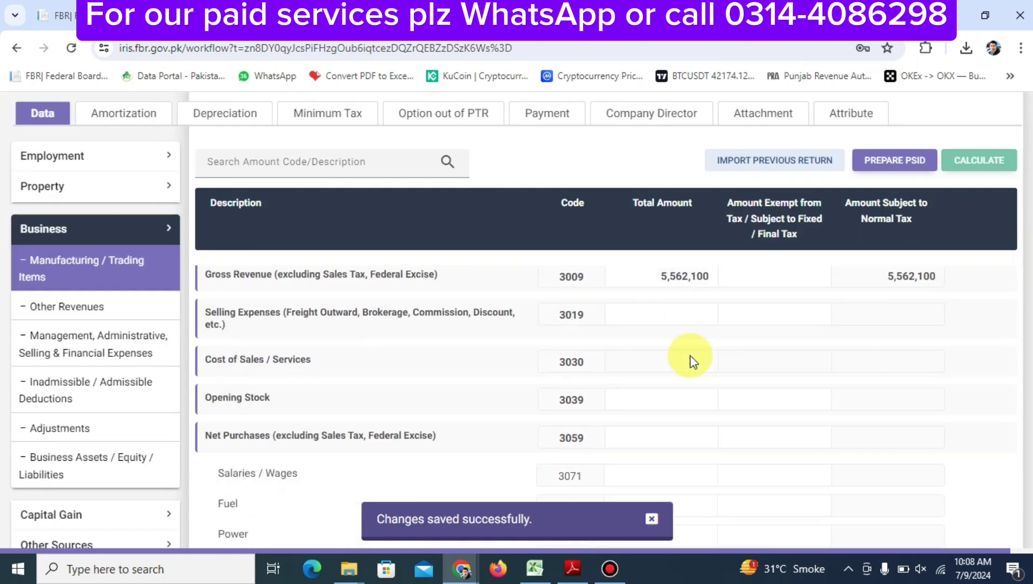
scroll(690, 355, down, 1)
scroll(690, 355, up, 2)
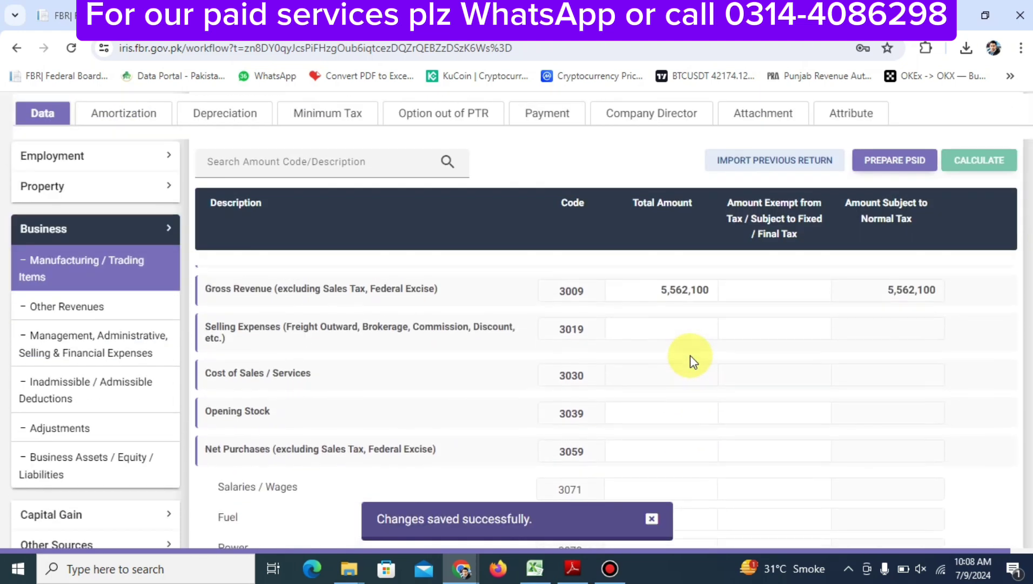
click(654, 297)
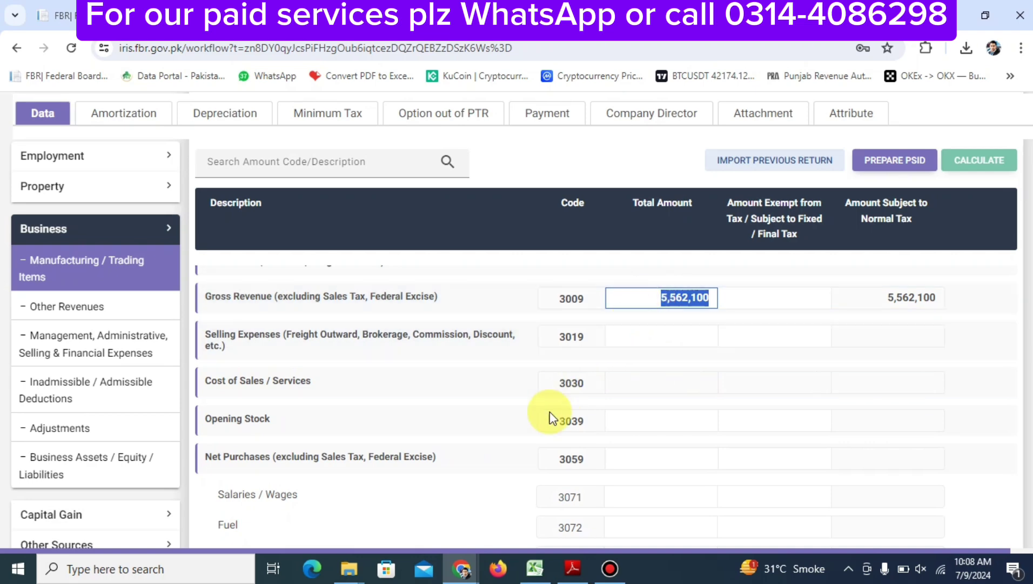
scroll(549, 410, down, 5)
scroll(550, 410, up, 5)
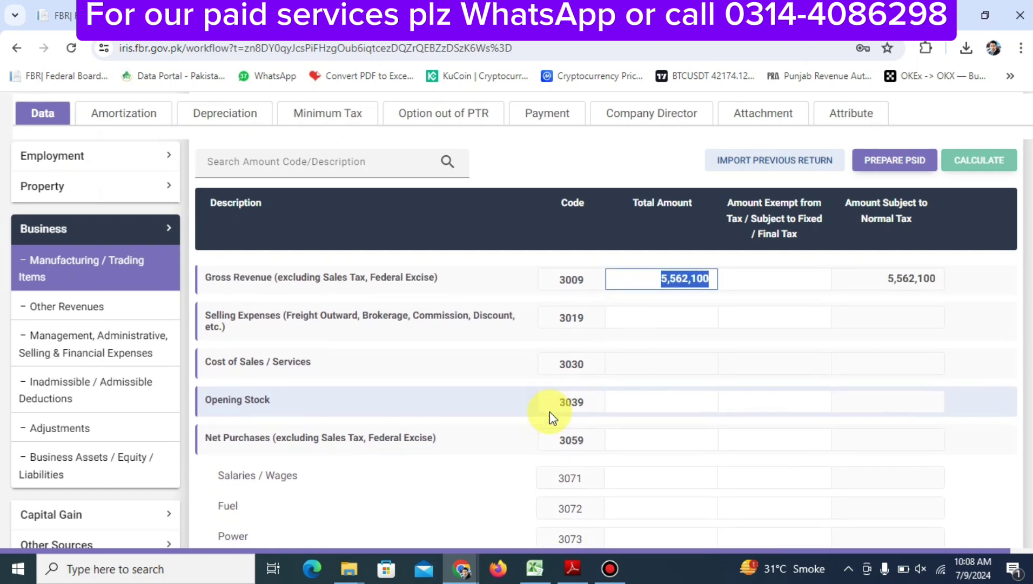
scroll(549, 411, down, 1)
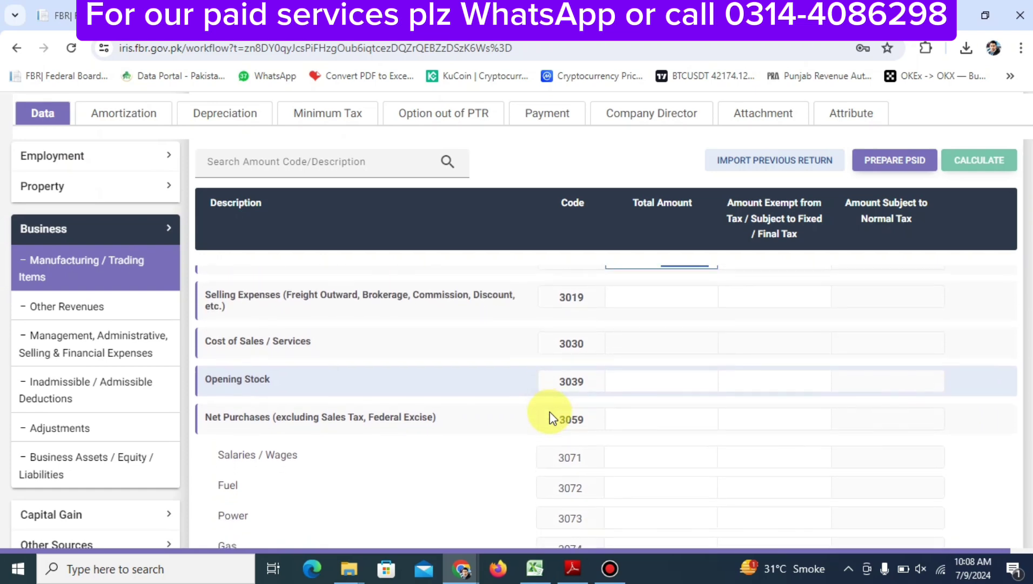
click(643, 386)
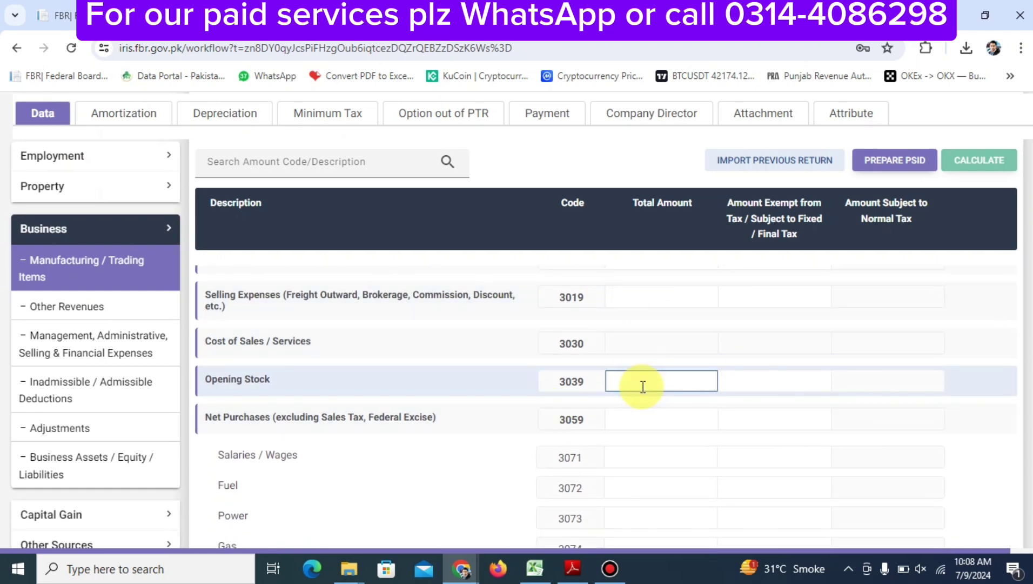
scroll(643, 386, down, 5)
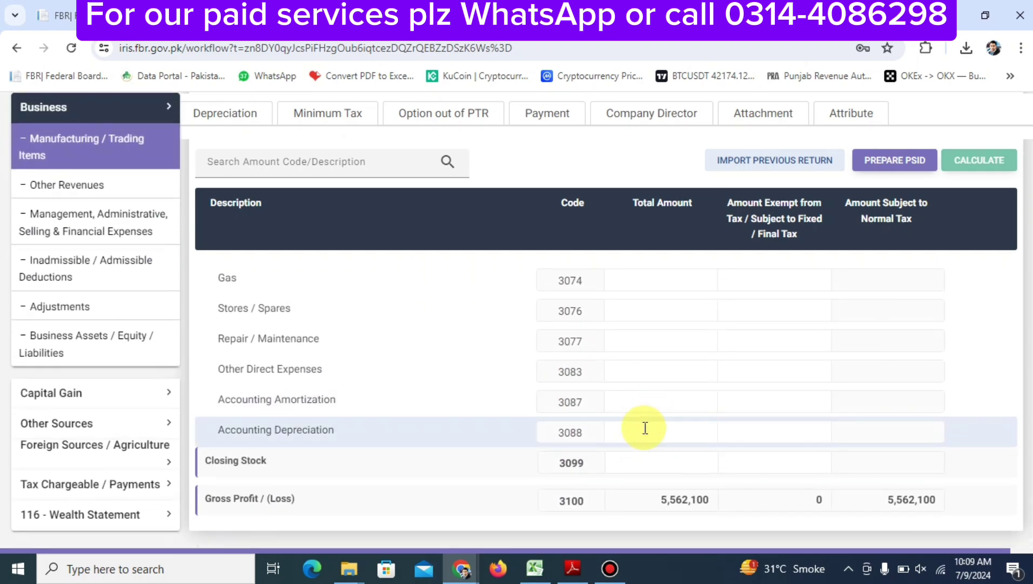
scroll(631, 455, up, 5)
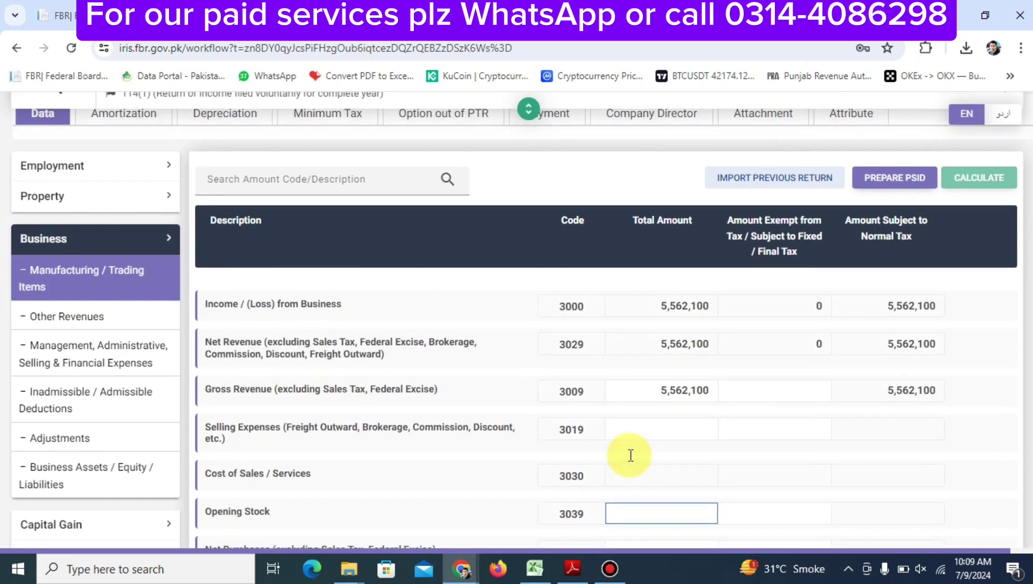
scroll(632, 460, down, 1)
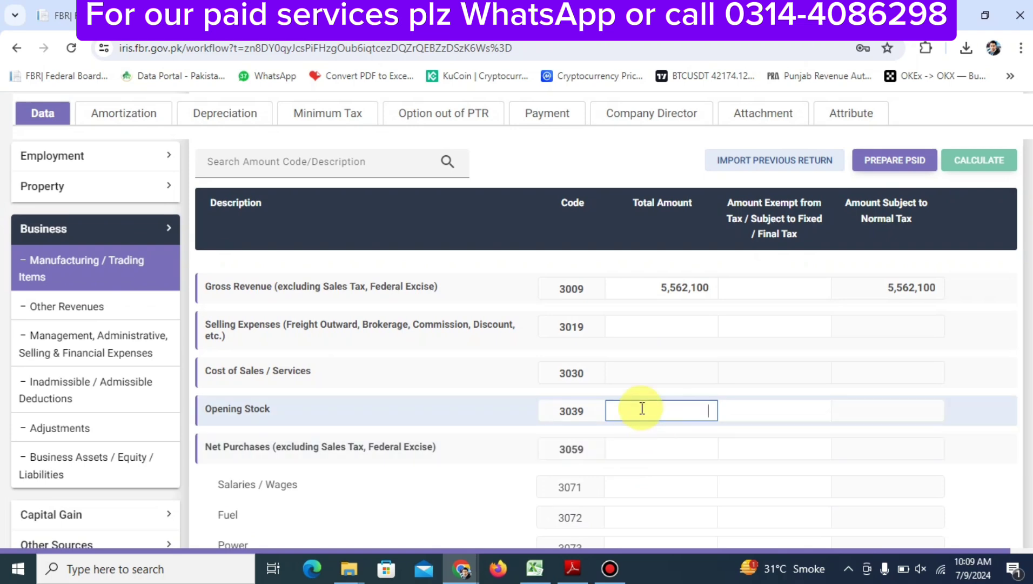
click(637, 486)
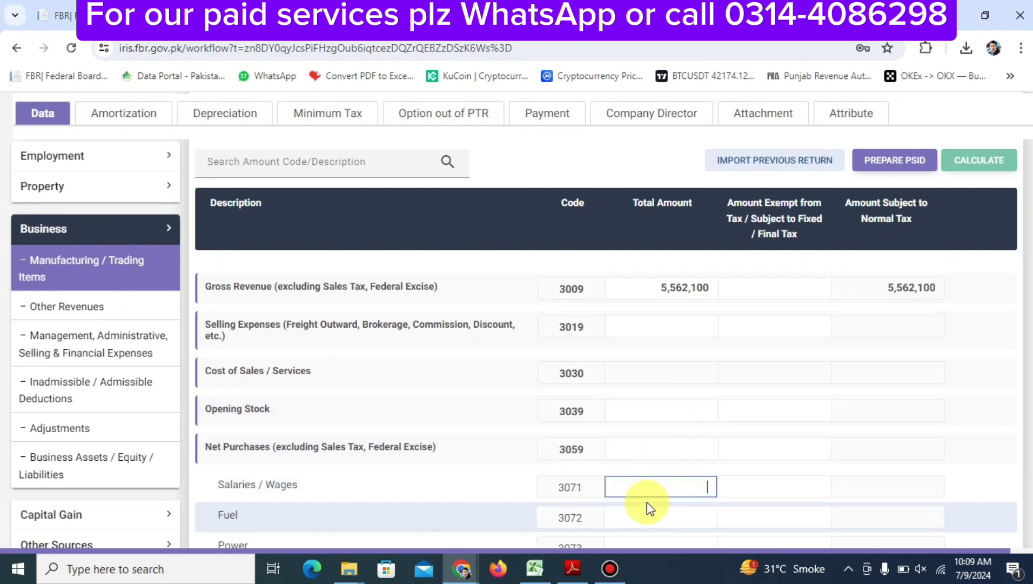
click(642, 451)
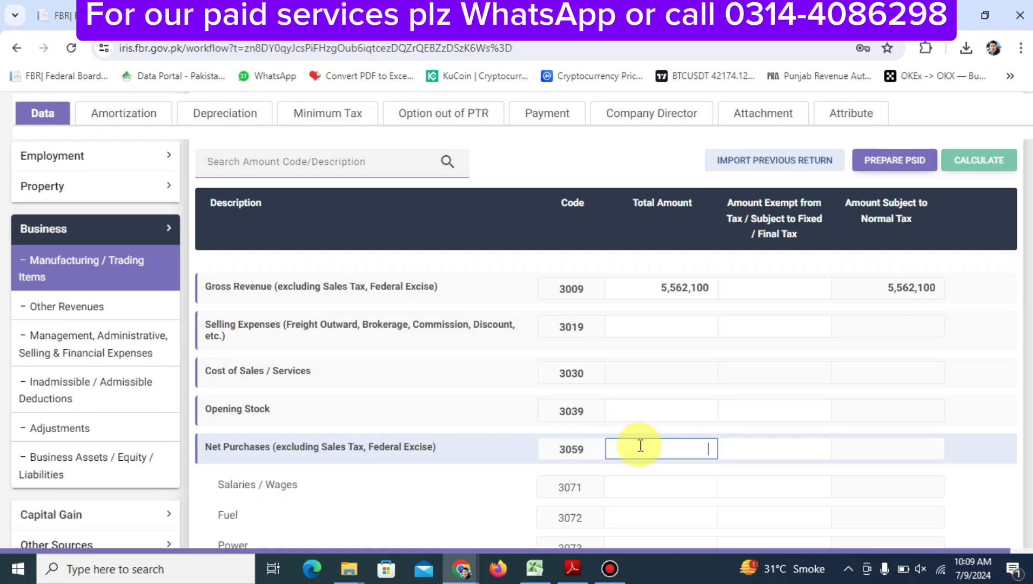
Enter 3,500,000 as Net Purchases (3059) and check it beside the 5,562,100 Gross Revenue
text(35000000)
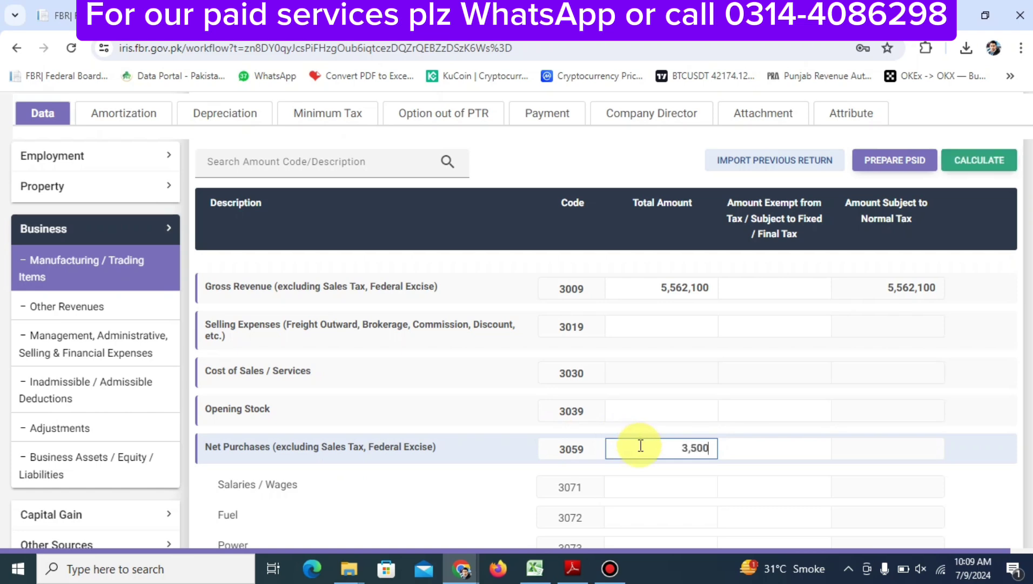
click(997, 275)
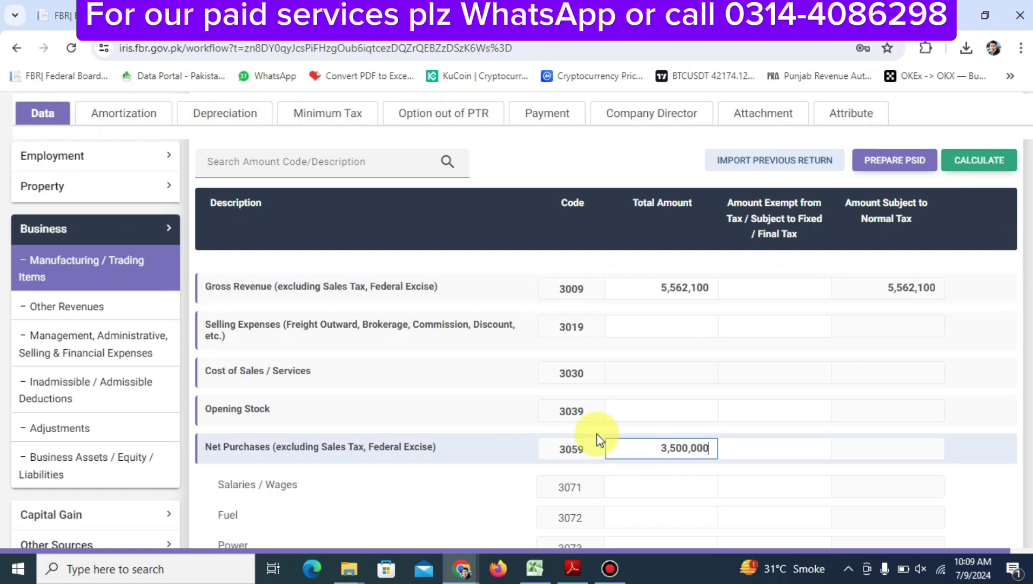
double_click(661, 451)
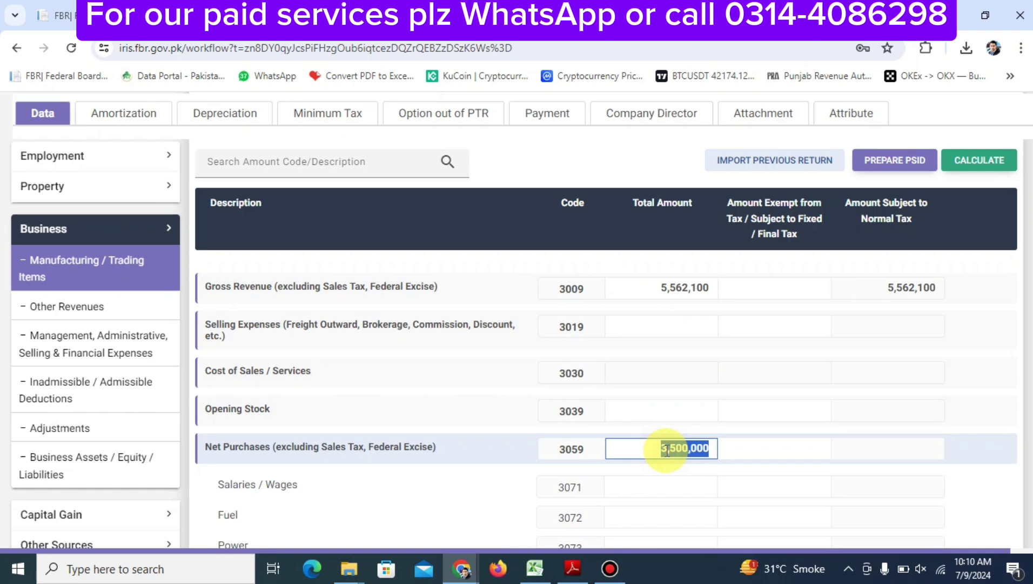
triple_click(680, 451)
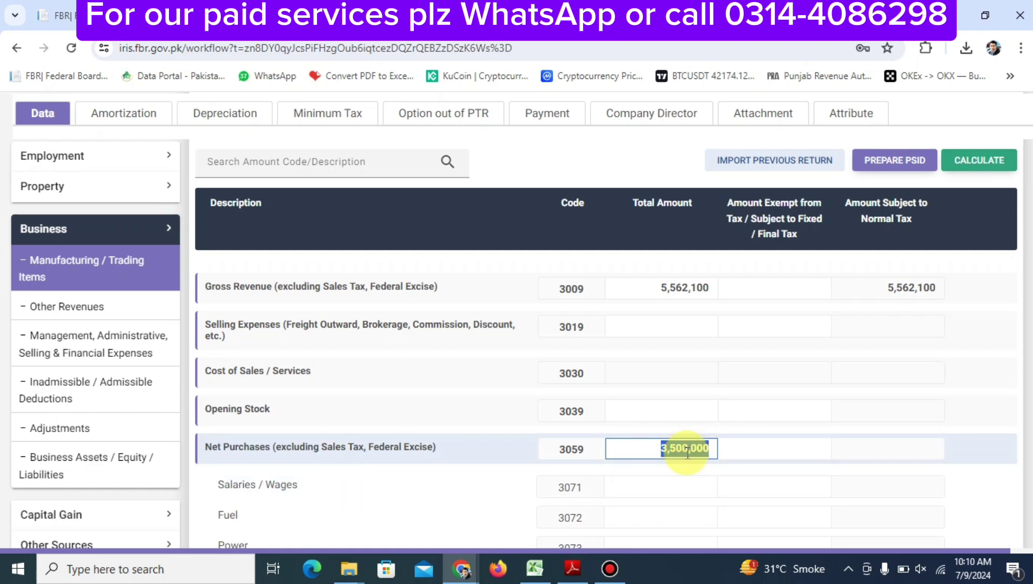
click(687, 453)
double_click(687, 453)
click(654, 448)
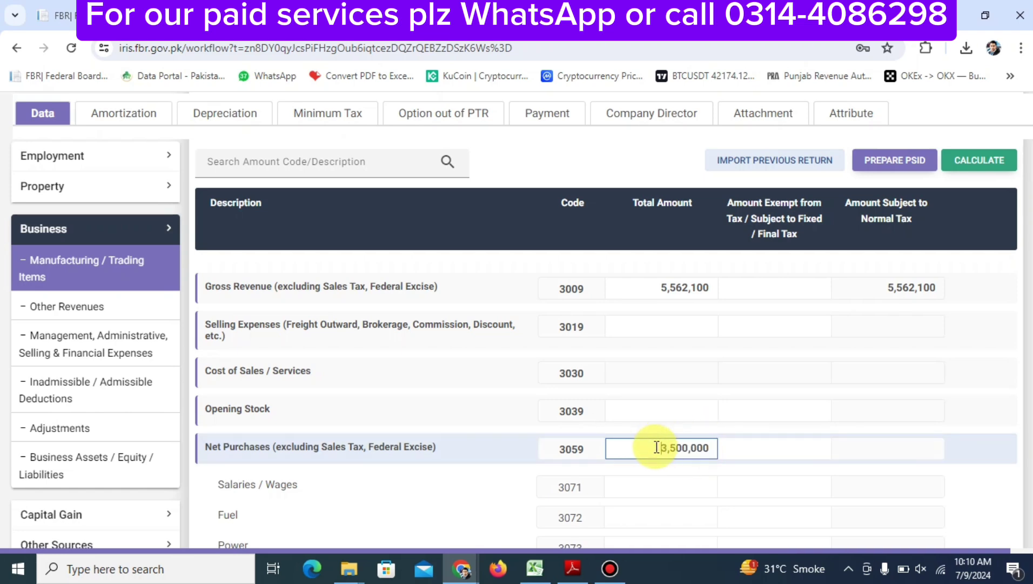
click(663, 288)
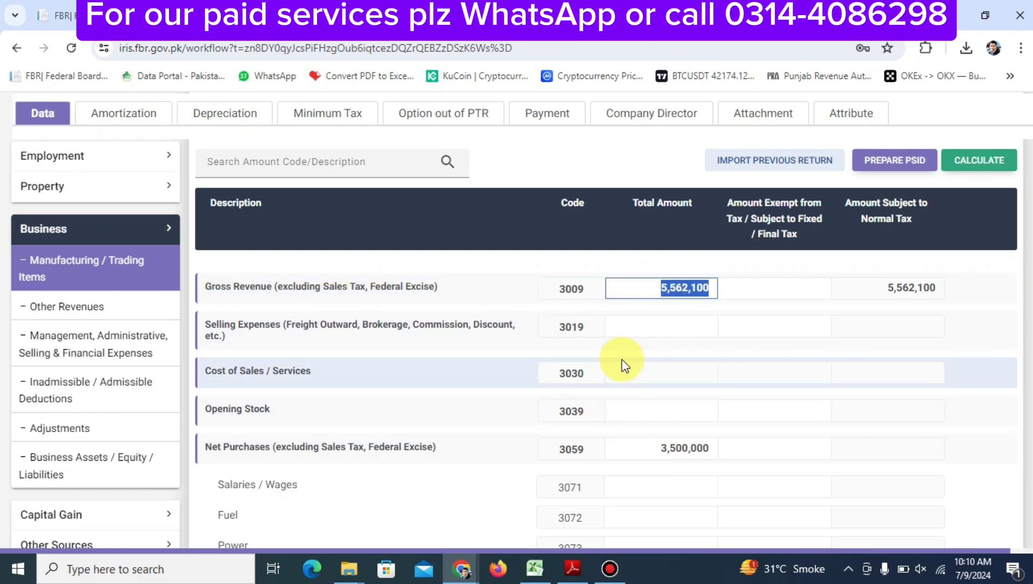
click(641, 441)
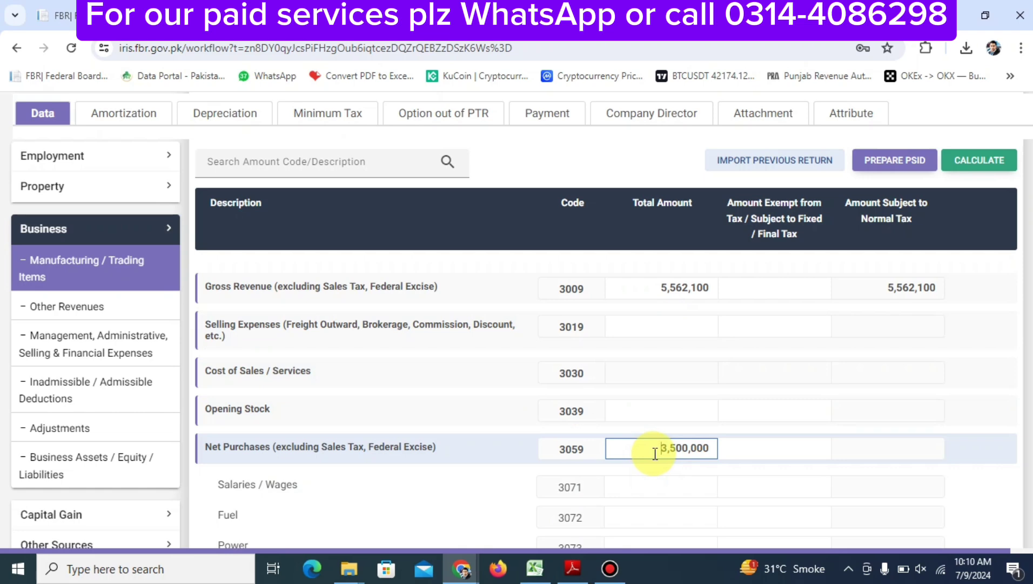
double_click(678, 450)
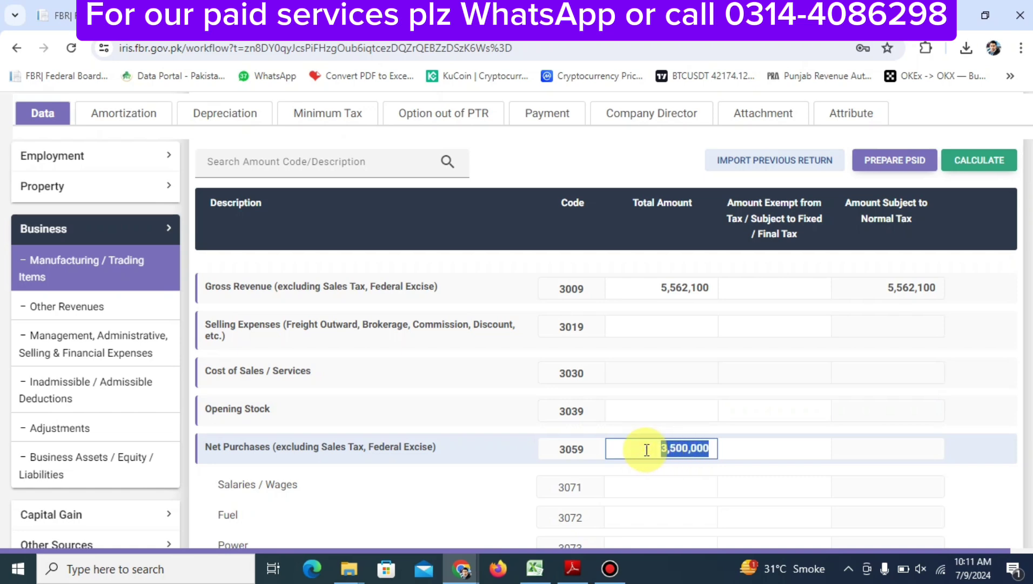
double_click(664, 448)
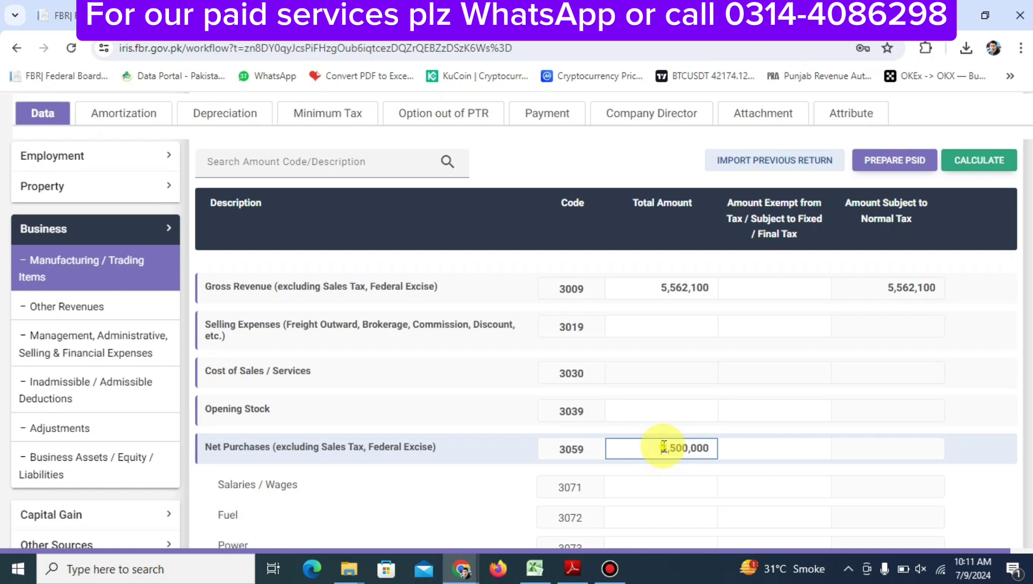
Enter Salaries / Wages of 450,000 among the direct expenses
click(648, 328)
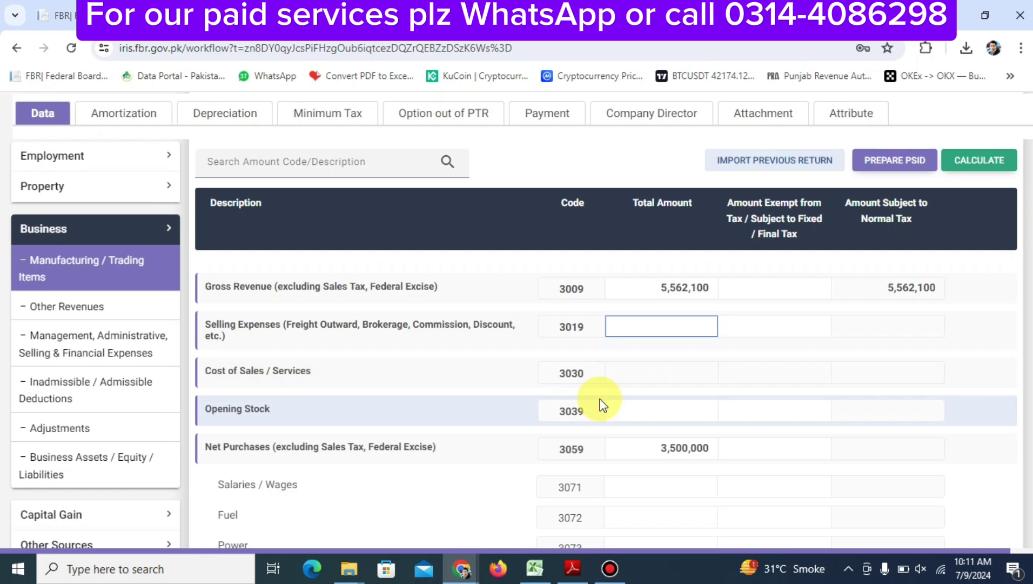
scroll(625, 446, down, 4)
scroll(625, 445, up, 5)
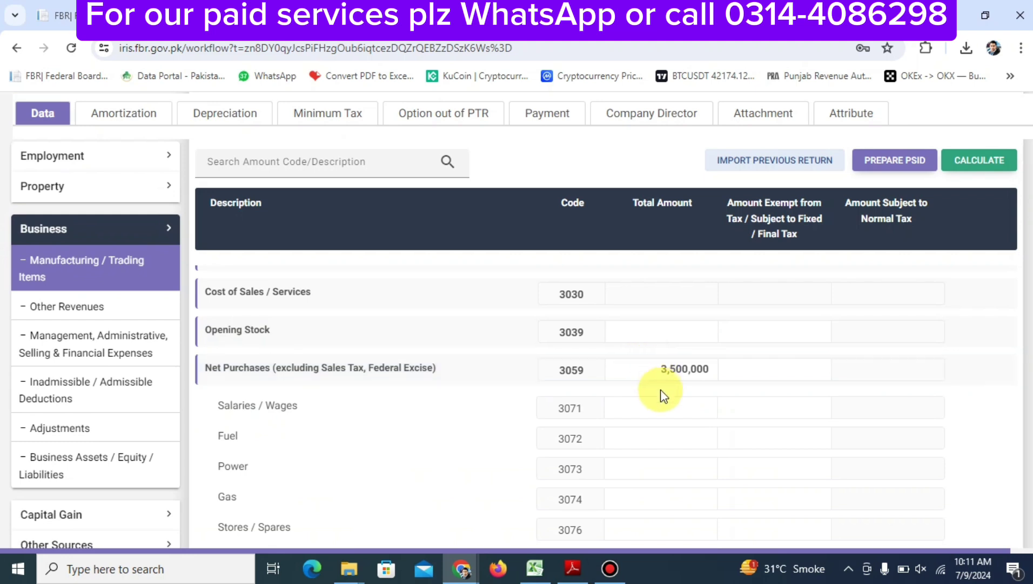
click(647, 406)
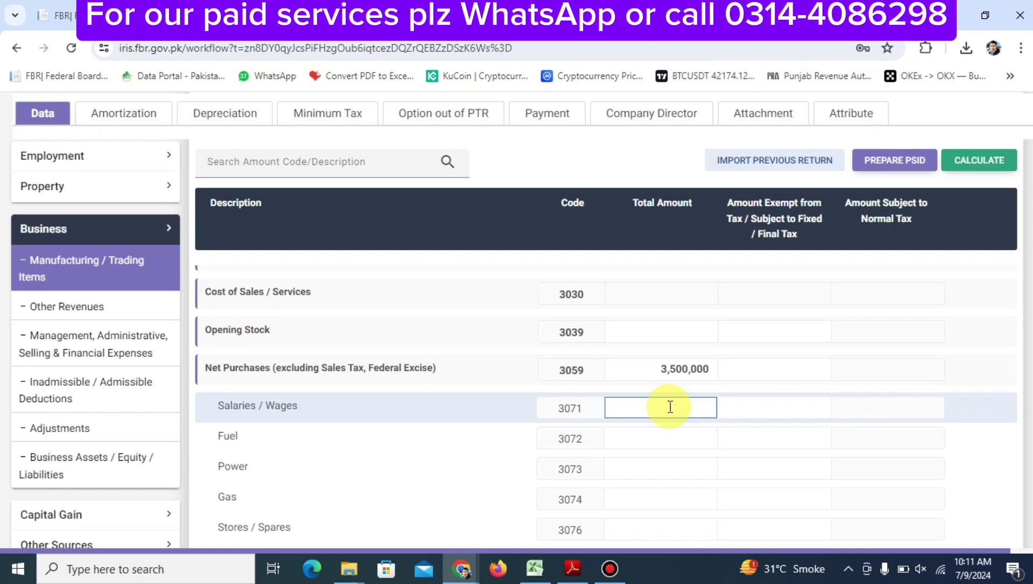
scroll(670, 407, down, 4)
scroll(672, 412, up, 5)
scroll(671, 412, down, 1)
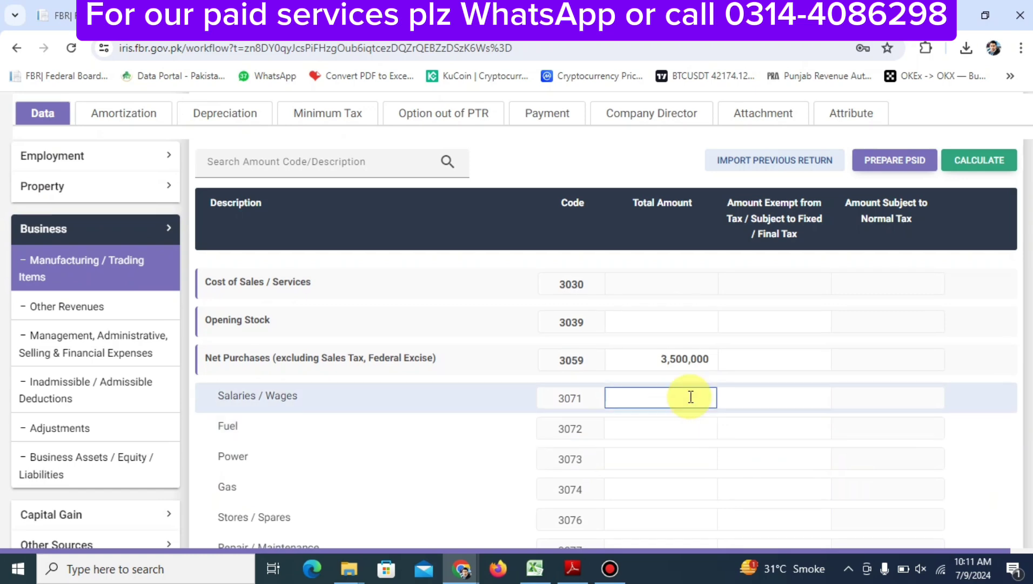
scroll(670, 357, up, 6)
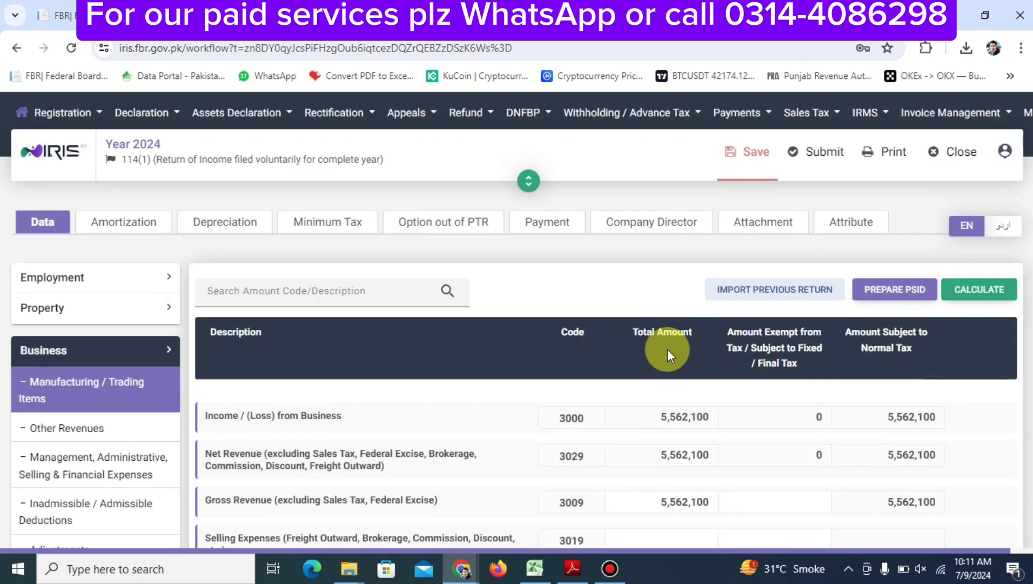
scroll(669, 351, down, 3)
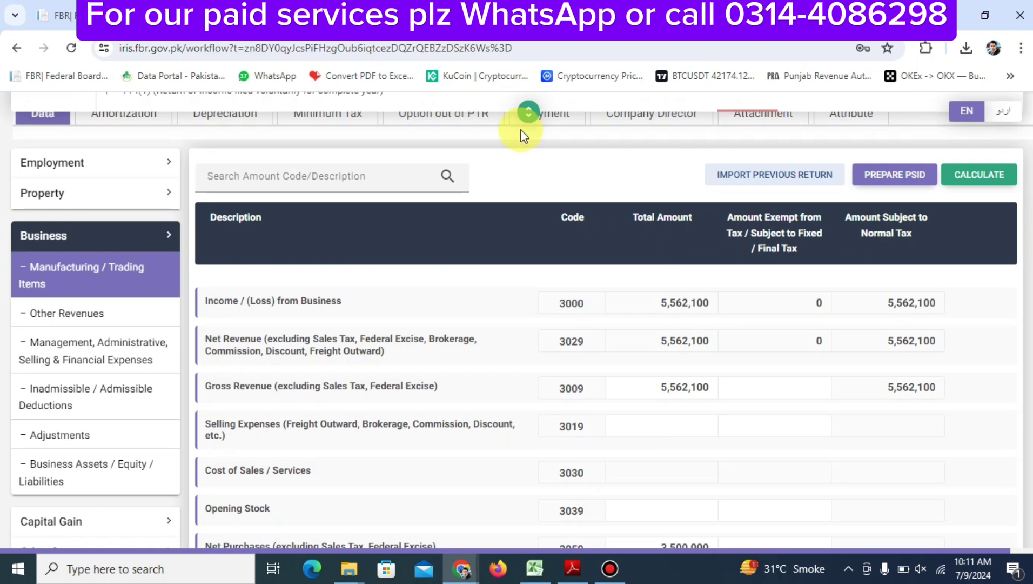
scroll(669, 386, down, 4)
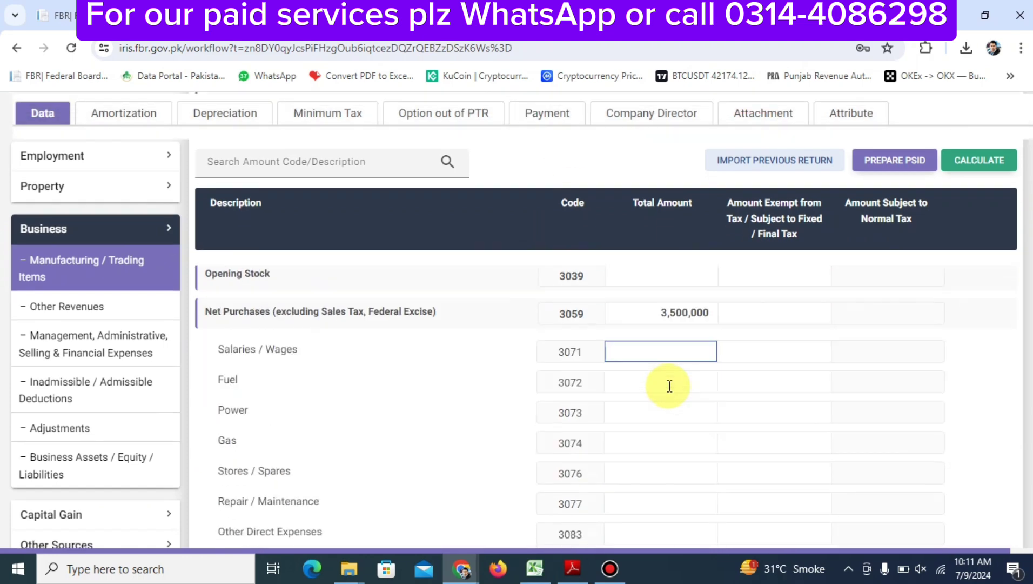
scroll(670, 387, up, 3)
scroll(670, 387, down, 2)
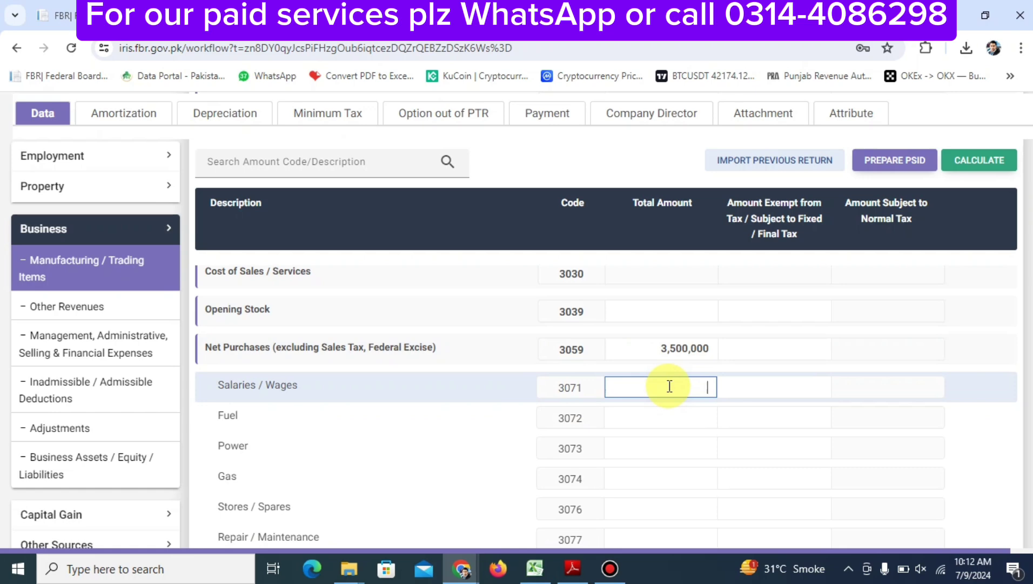
text(4500000)
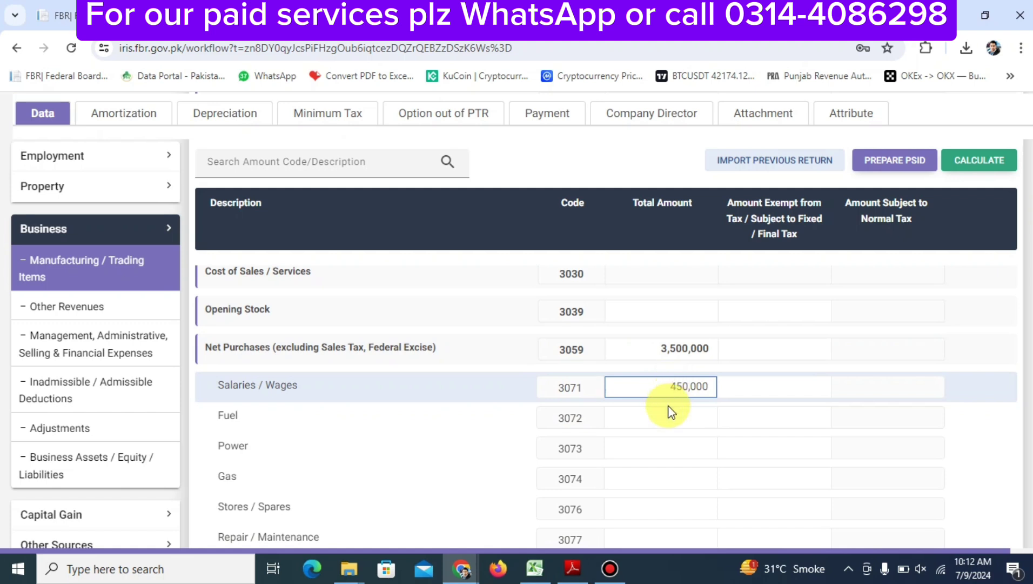
click(665, 414)
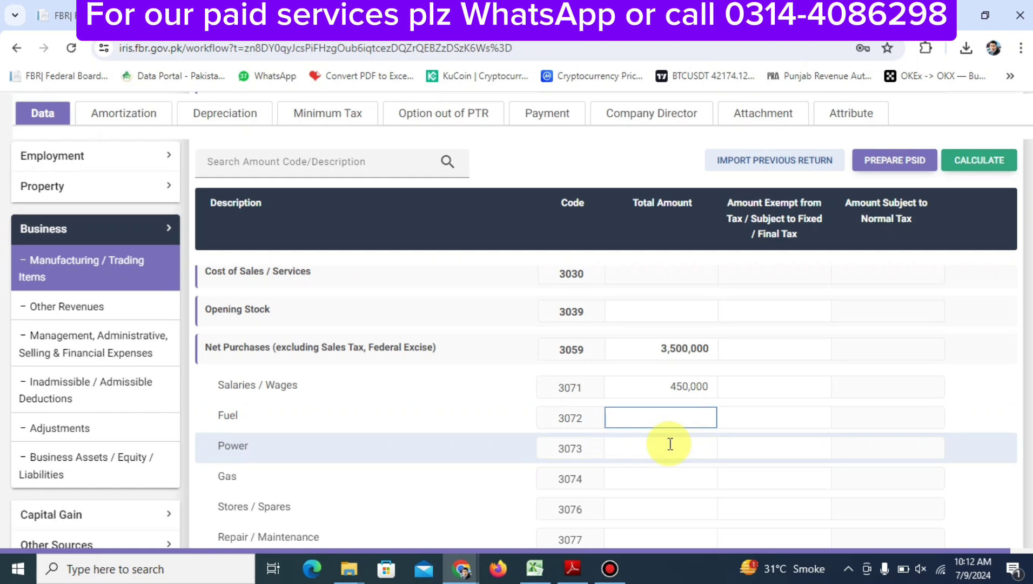
Skip Fuel and enter a Power expense of 850,000
click(670, 443)
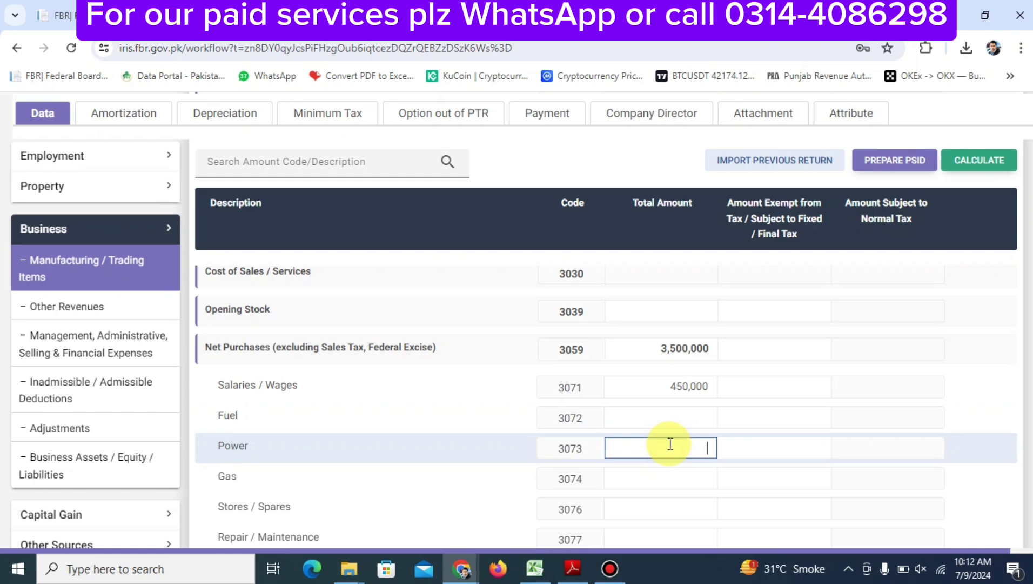
text(350000)
scroll(673, 434, down, 4)
scroll(675, 435, up, 2)
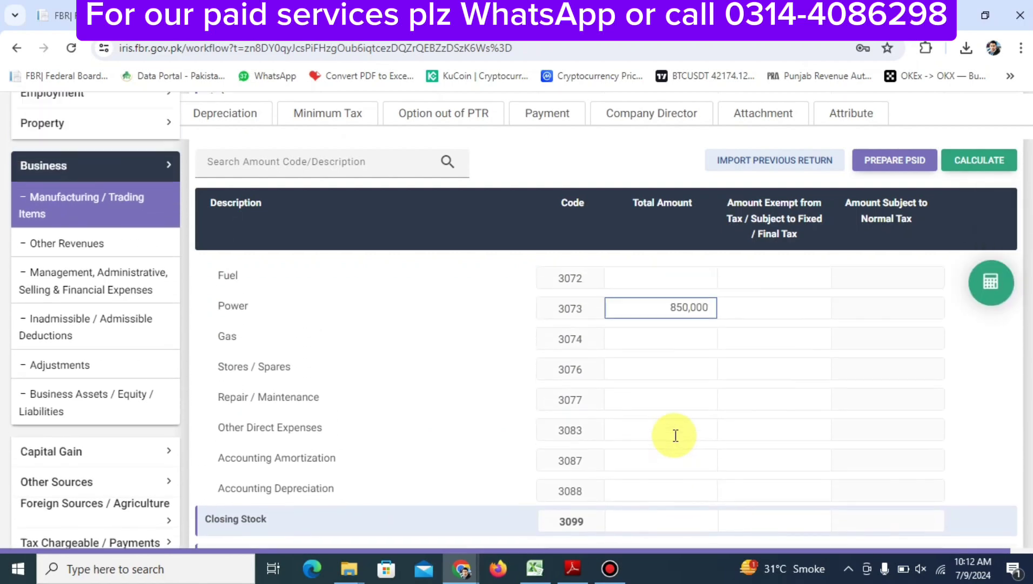
scroll(675, 435, up, 2)
scroll(674, 431, down, 3)
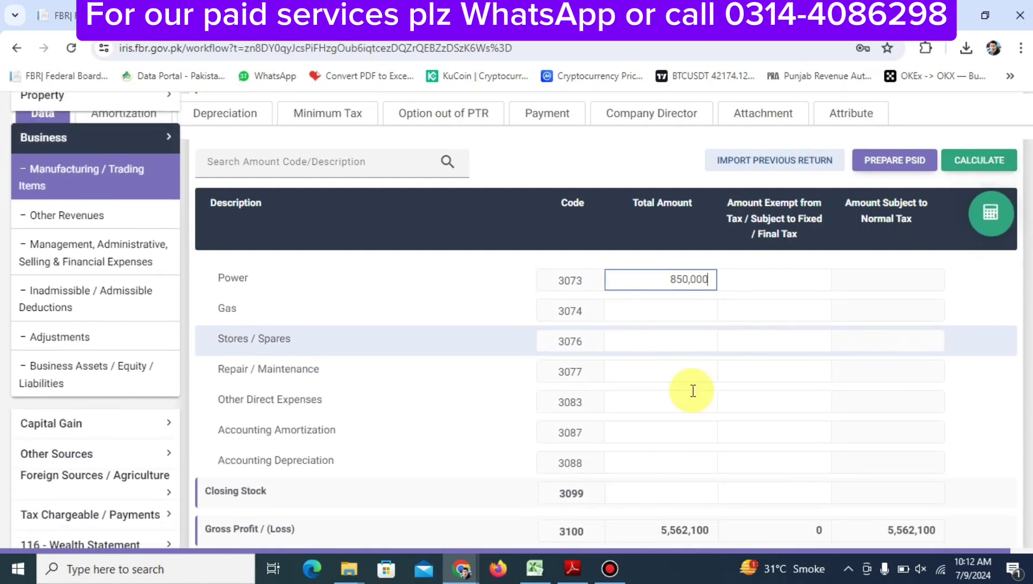
click(638, 309)
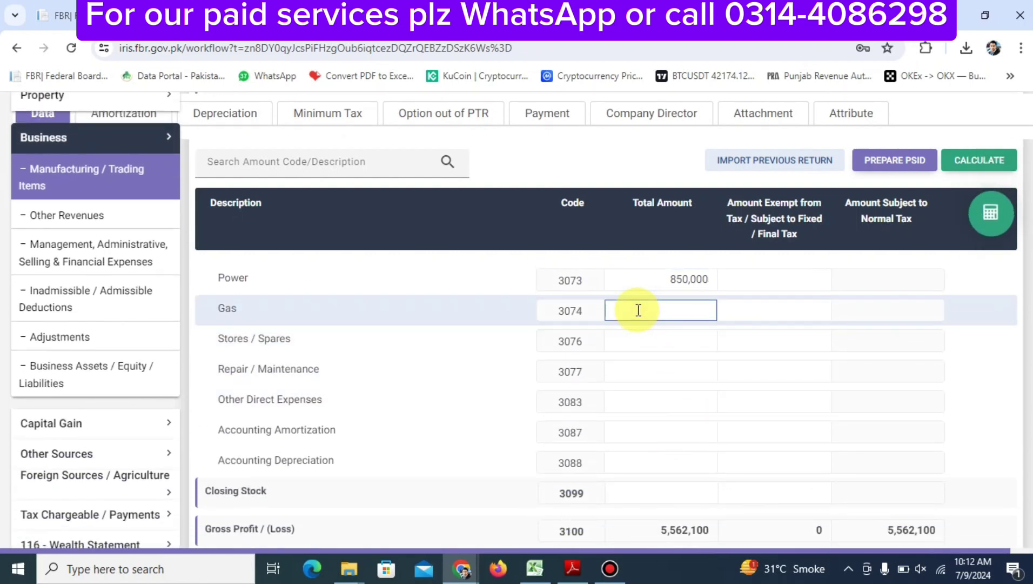
Enter Stores / Spares 54,200, Repair / Maintenance 102,000 and Other Direct Expenses 250,000
click(635, 339)
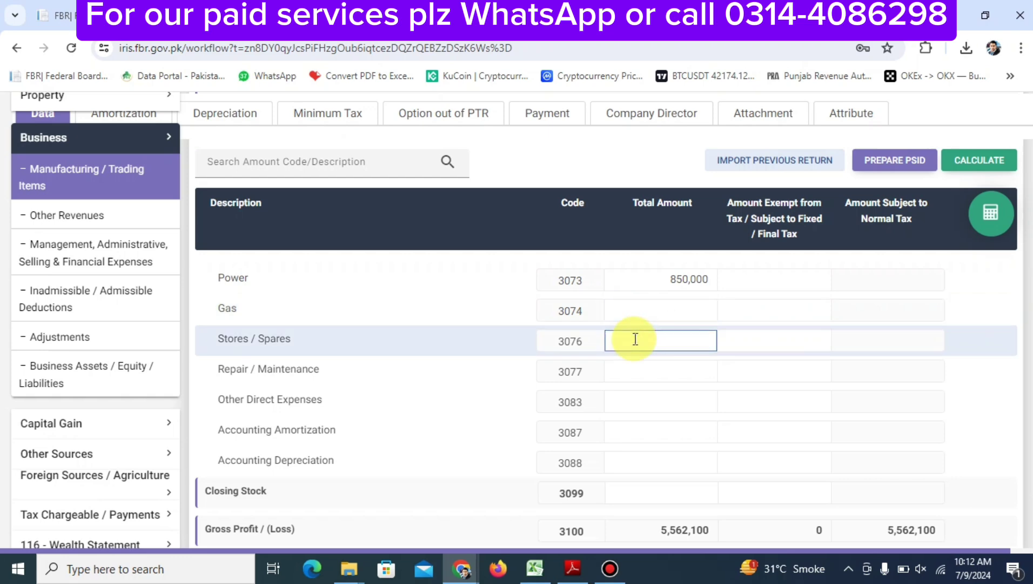
text(54200)
click(643, 369)
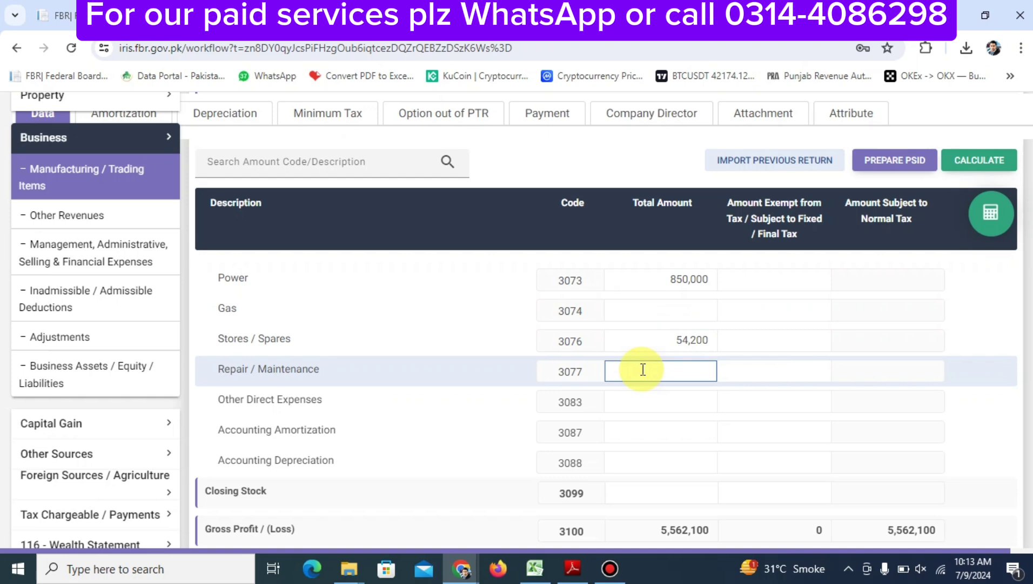
text(102,000)
click(643, 399)
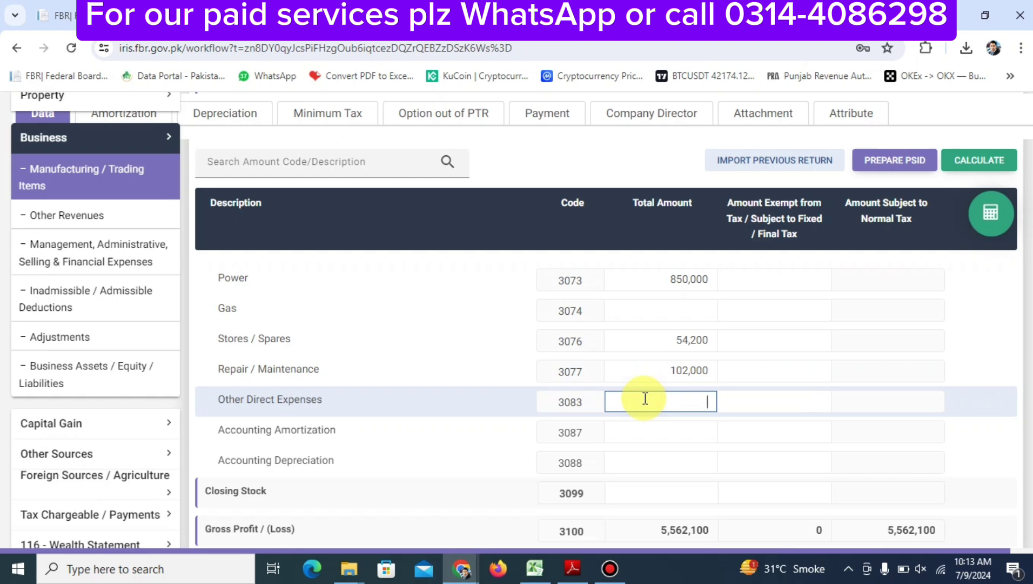
text(2500000)
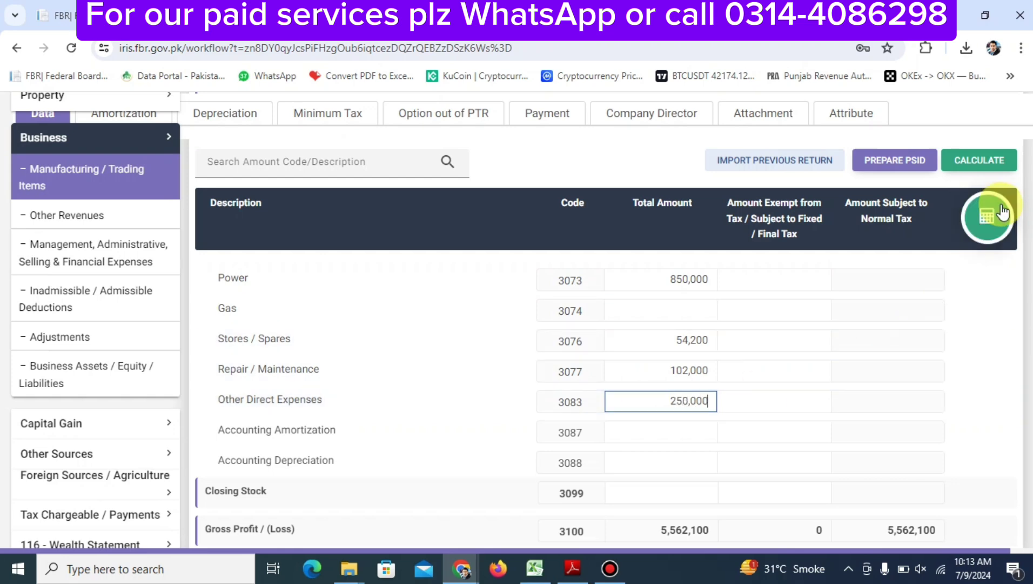
Recalculate and save, giving Cost of Sales 5,206,200 and Gross Profit 355,900
click(990, 212)
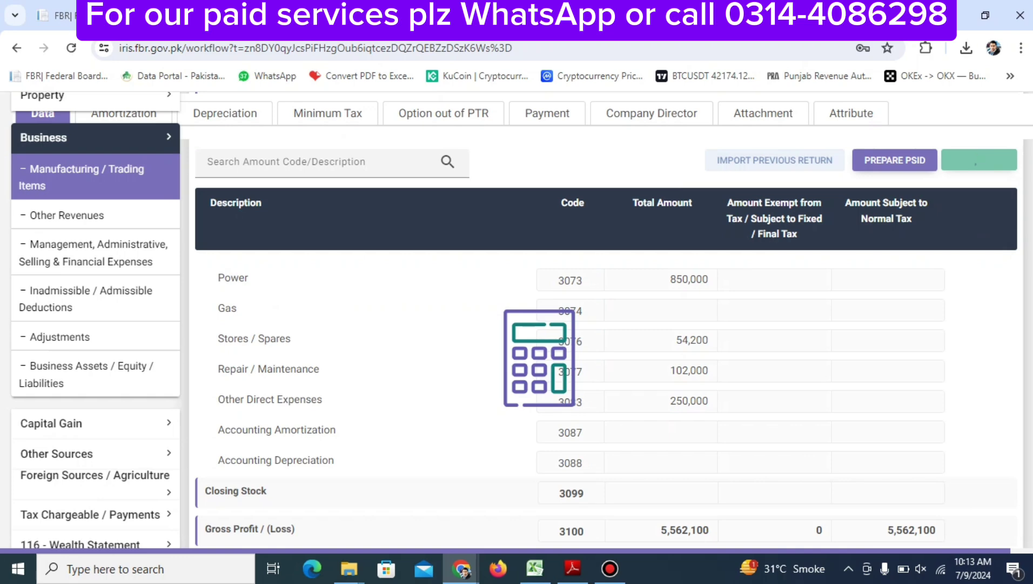
scroll(841, 356, up, 2)
scroll(842, 357, up, 2)
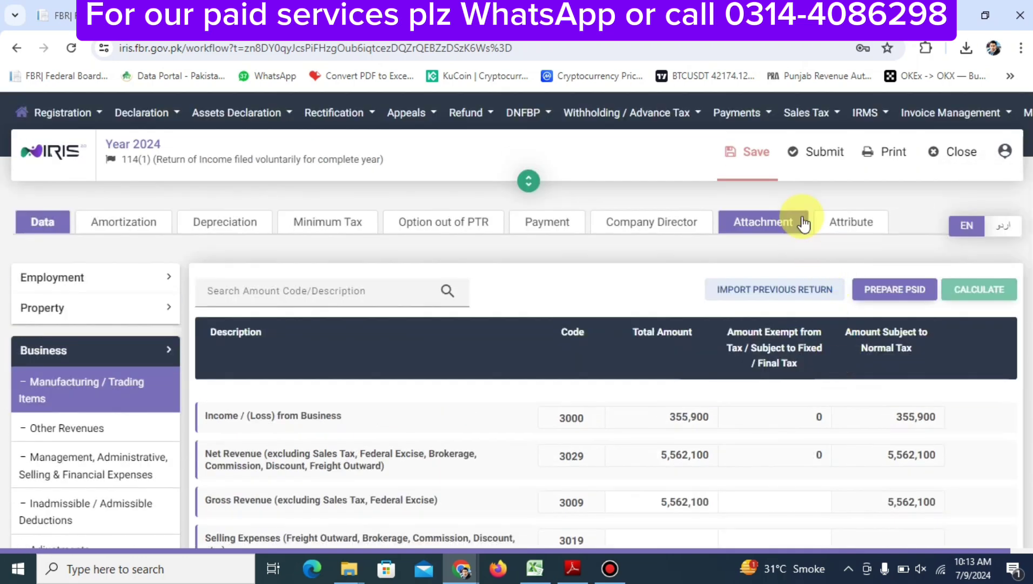
click(754, 153)
scroll(742, 358, down, 10)
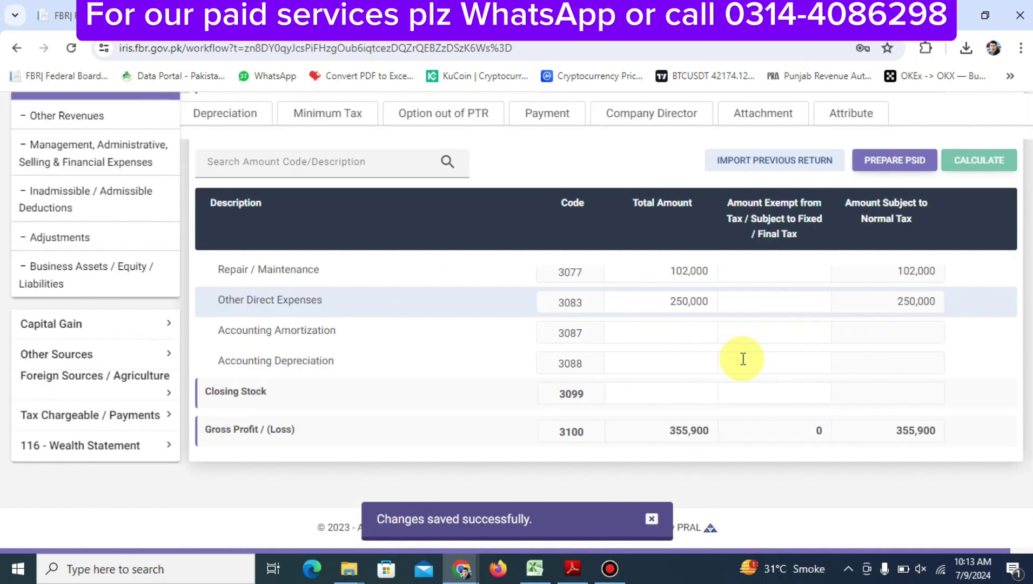
scroll(742, 358, up, 4)
scroll(743, 359, up, 1)
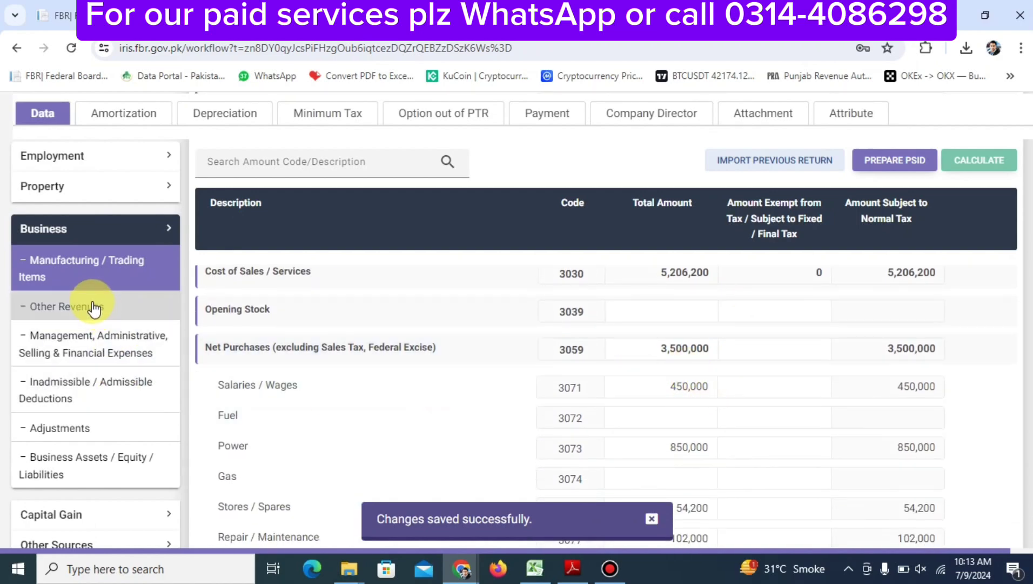
In management expenses, enter Professional Charges 20,000 and Other Indirect Expenses 75,000
click(104, 342)
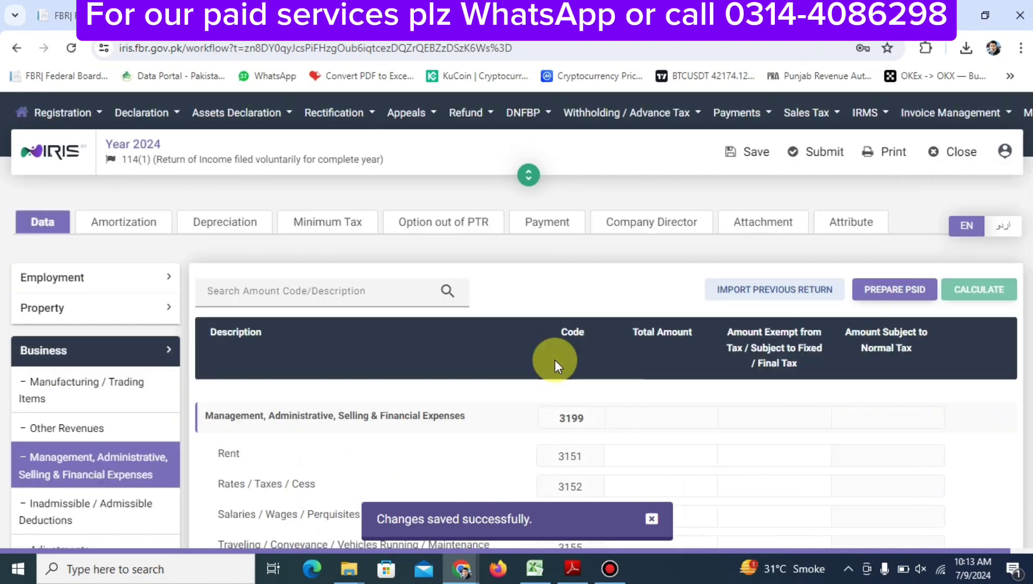
scroll(555, 359, down, 8)
scroll(555, 360, down, 1)
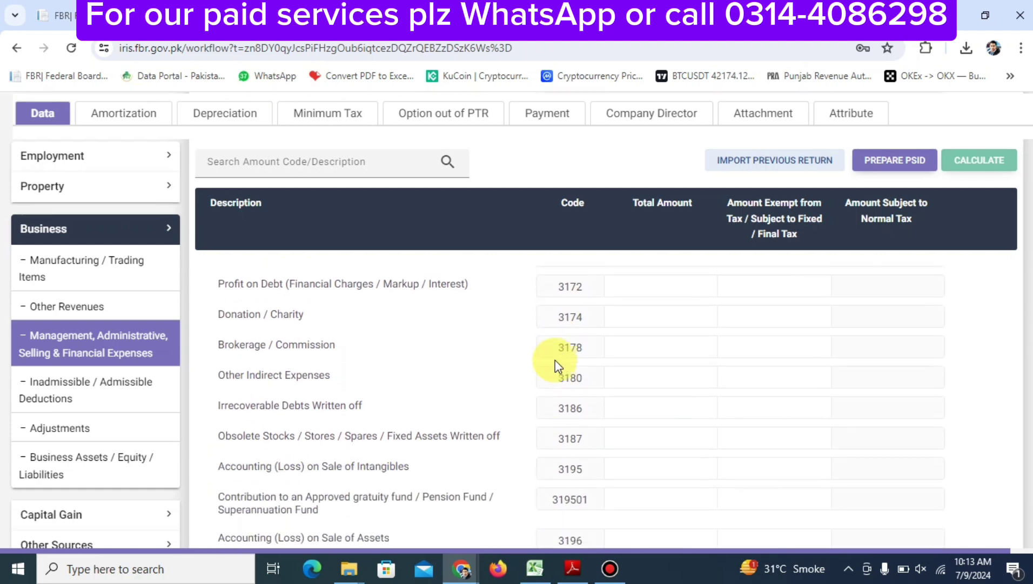
scroll(555, 360, up, 1)
scroll(555, 360, up, 2)
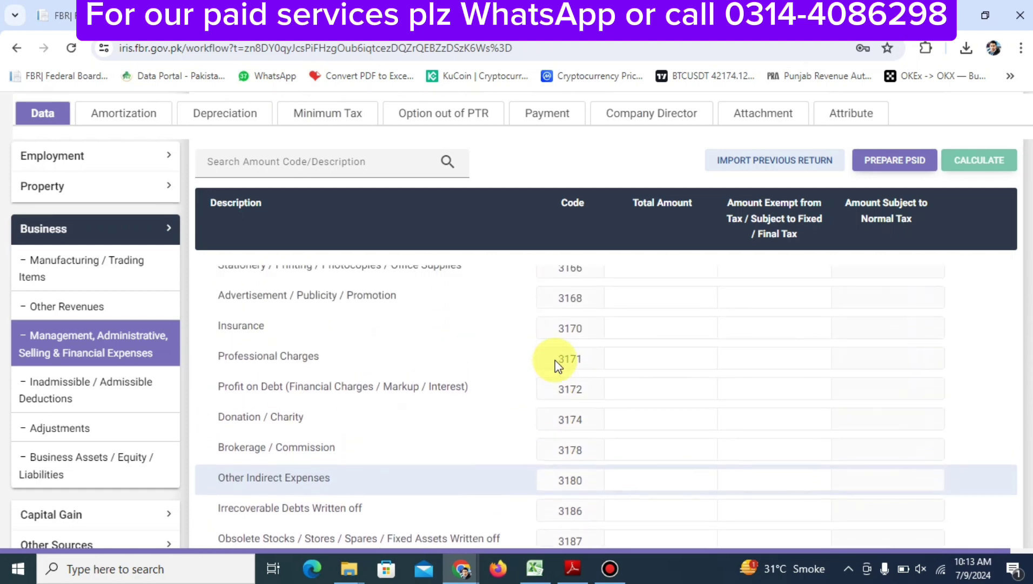
click(637, 377)
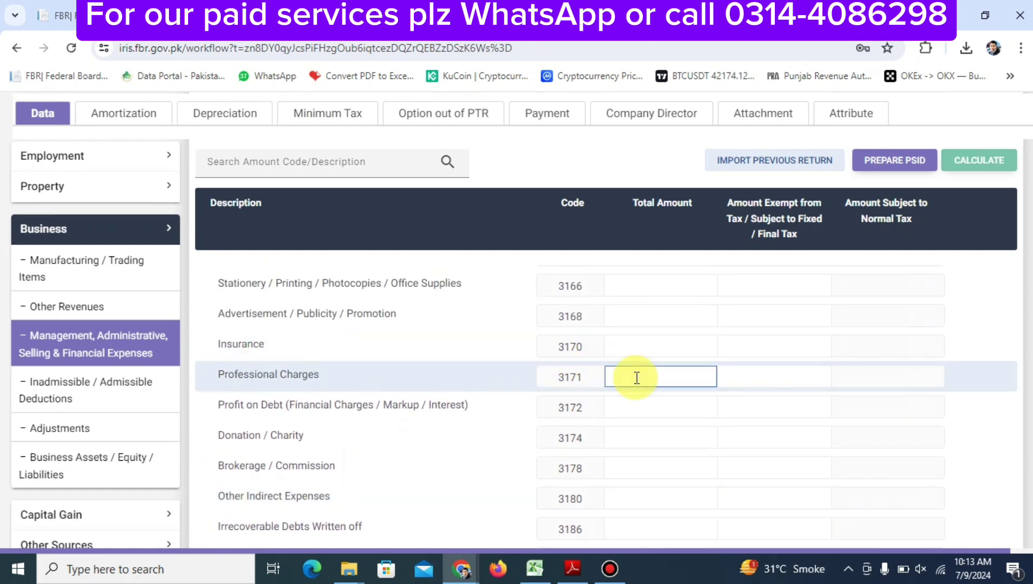
text(200000)
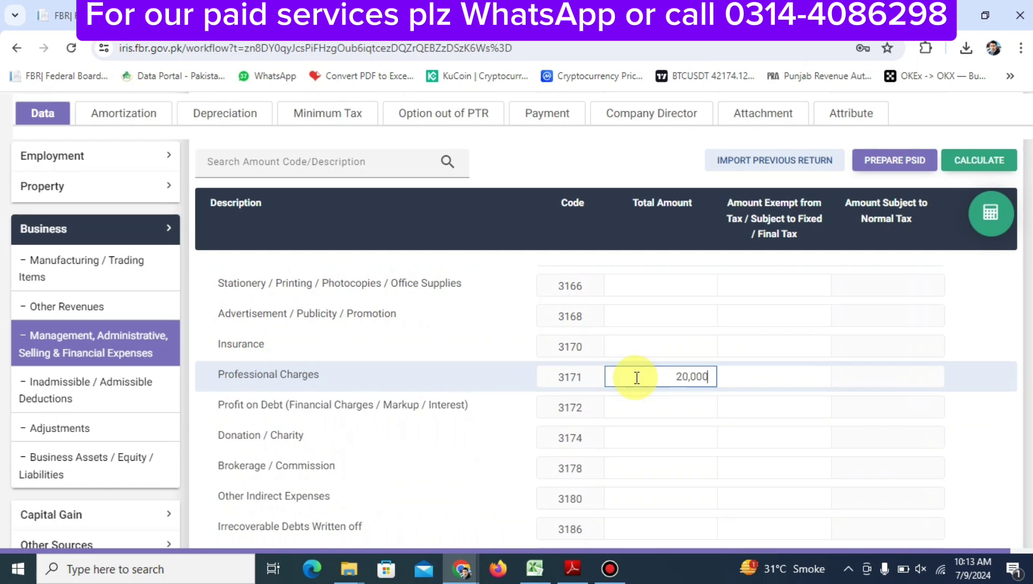
key(Tab)
key(Tab)
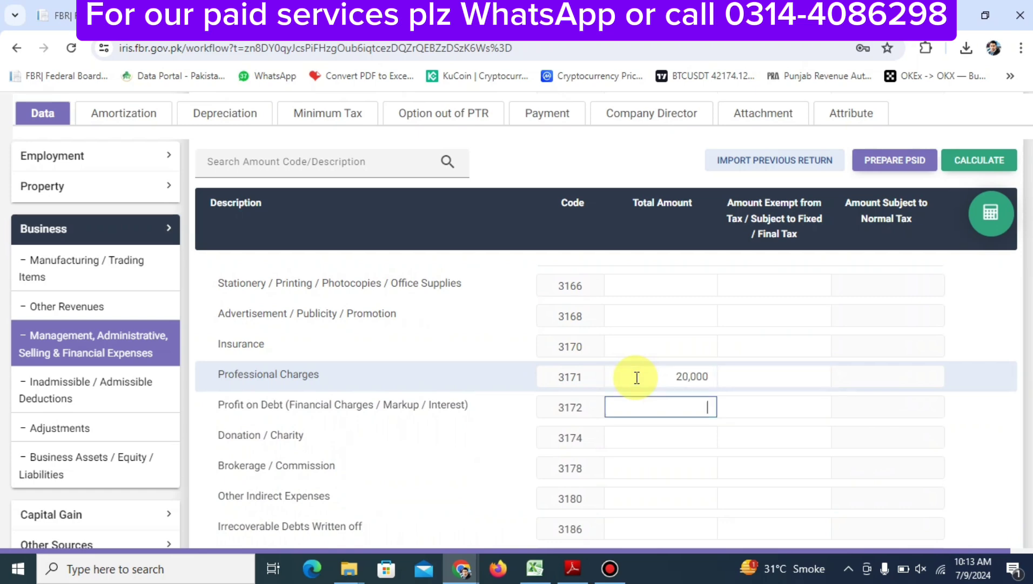
key(Tab)
key(Tab)
key(Tab)
key(Tab)
key(Tab)
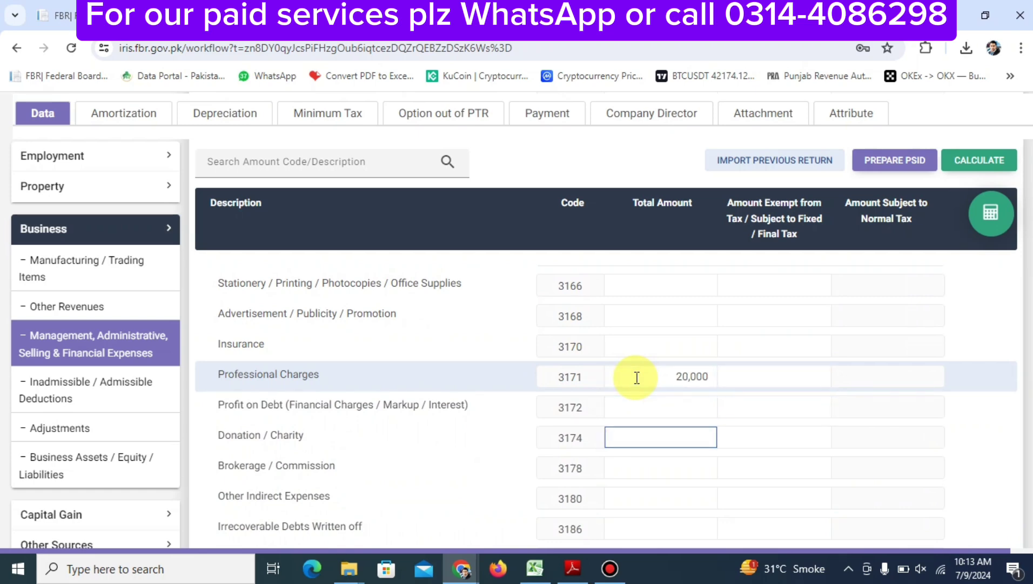
key(Tab)
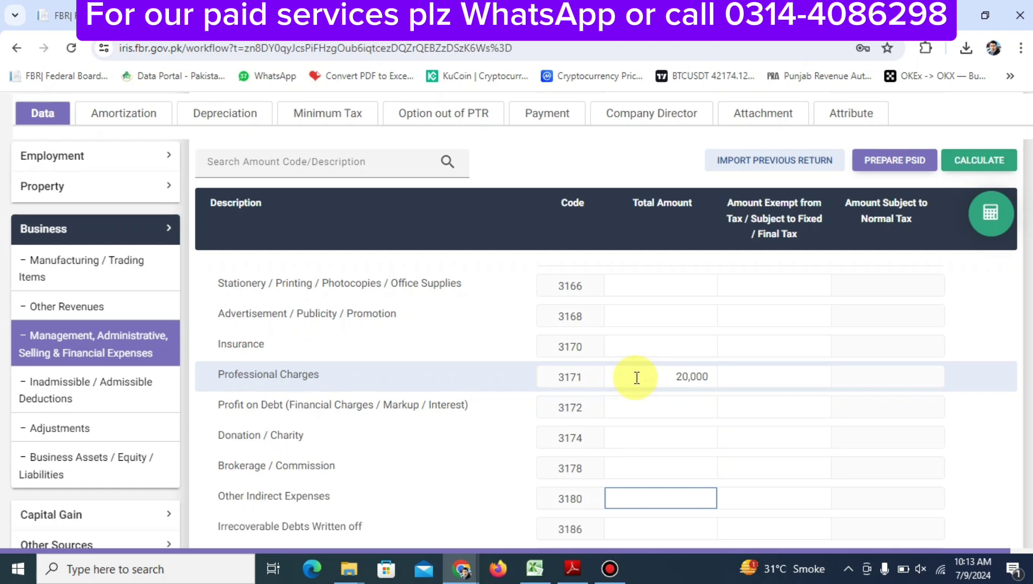
text(75,000)
Recalculate and save the return, giving Accounting Profit 260,900
click(1007, 219)
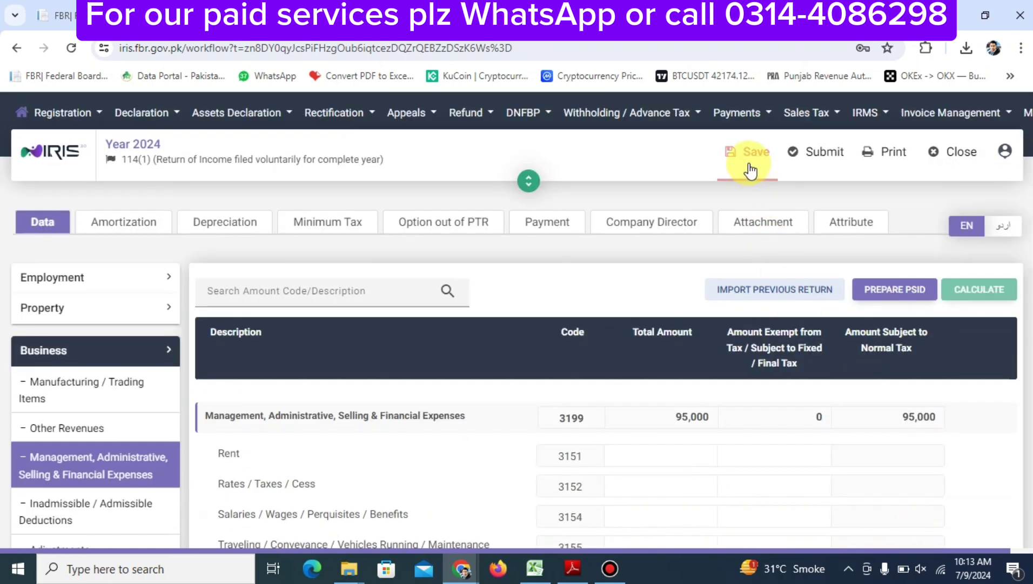
click(750, 171)
scroll(729, 393, down, 10)
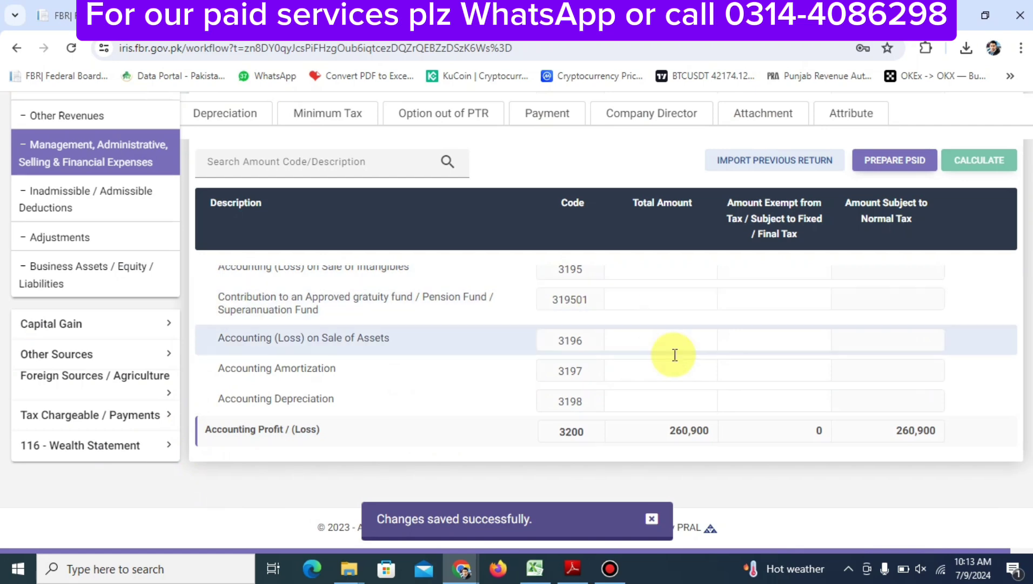
scroll(662, 378, up, 1)
scroll(661, 378, up, 10)
scroll(643, 387, down, 2)
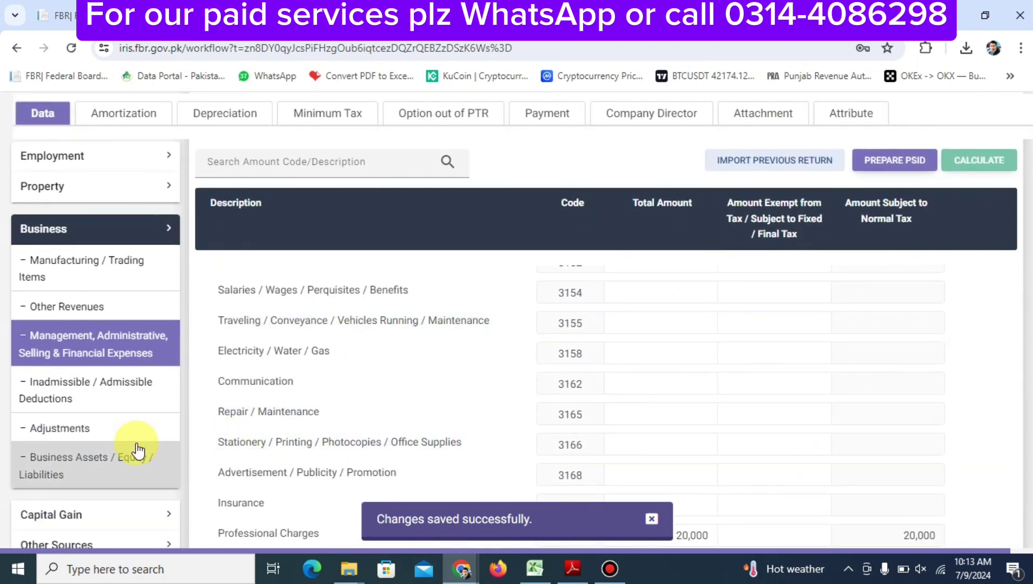
Open Business Assets / Equity / Liabilities and enter Capital (3352) of 1,000,000
click(122, 460)
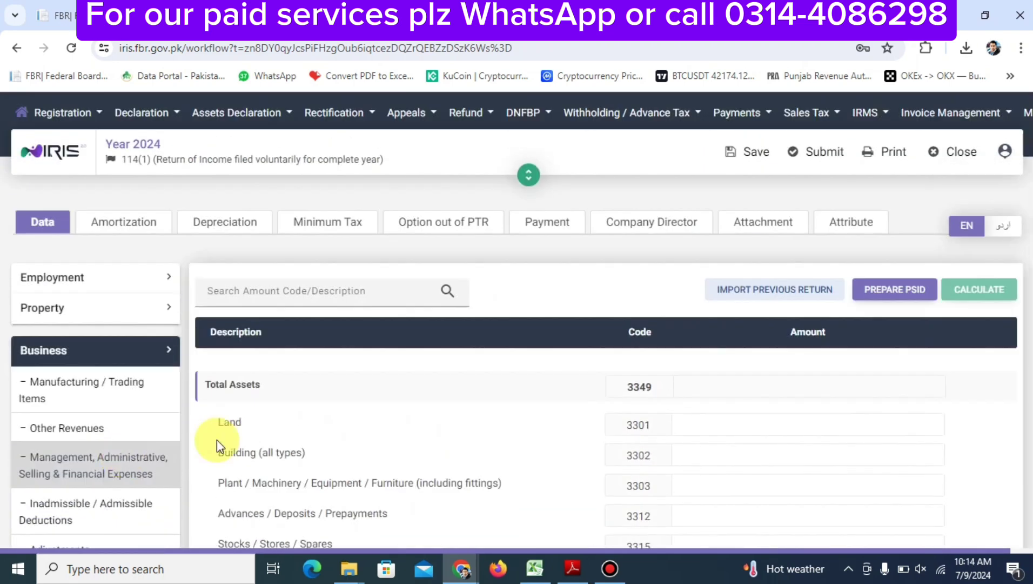
scroll(543, 424, down, 5)
scroll(546, 429, up, 3)
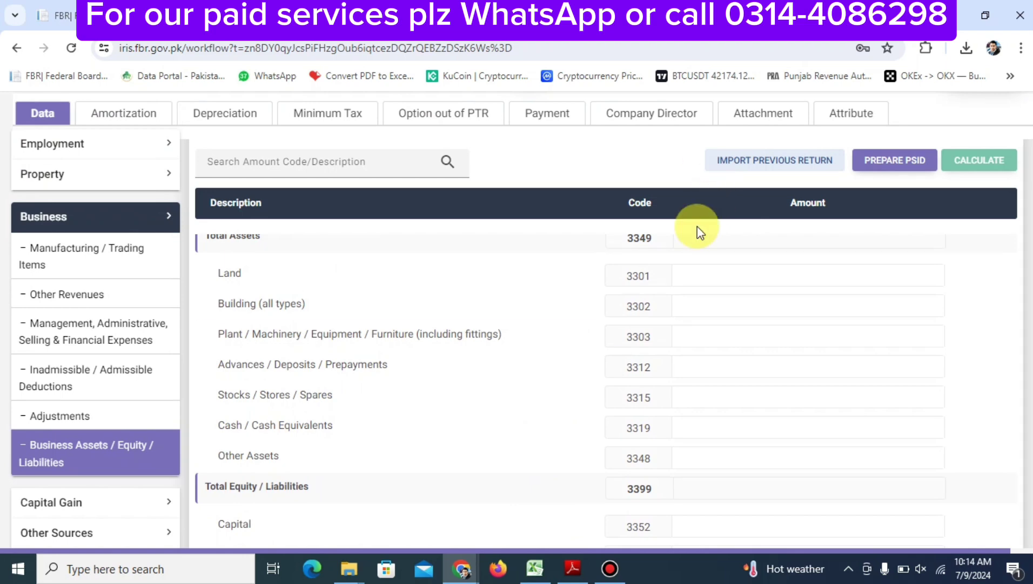
scroll(688, 246, up, 3)
scroll(688, 247, down, 4)
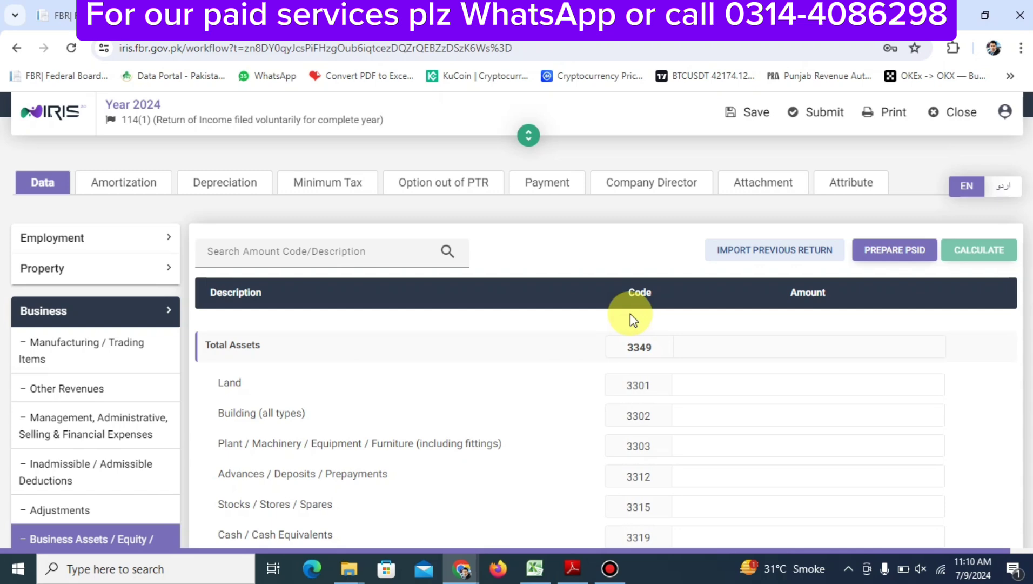
scroll(631, 313, down, 5)
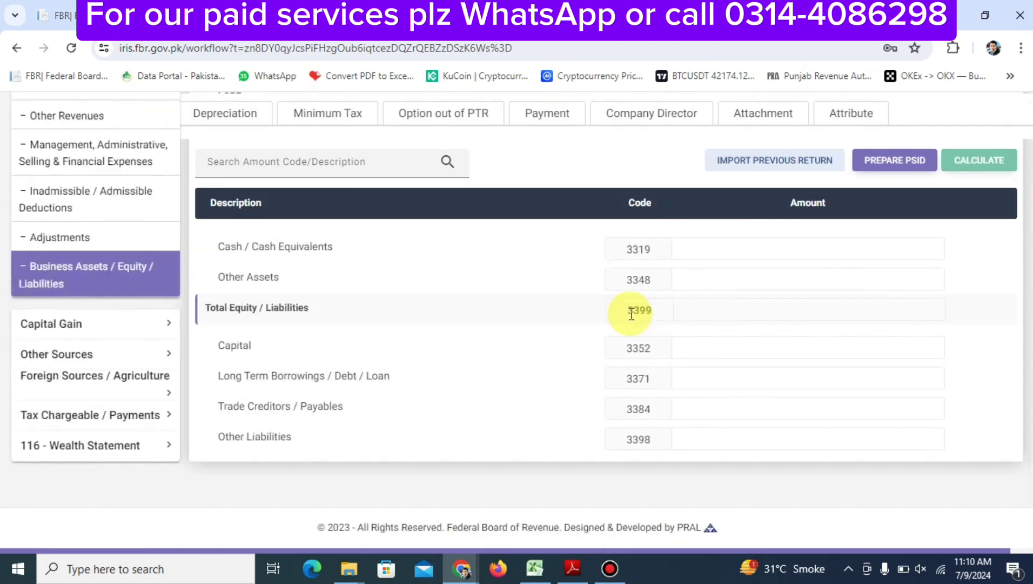
click(737, 354)
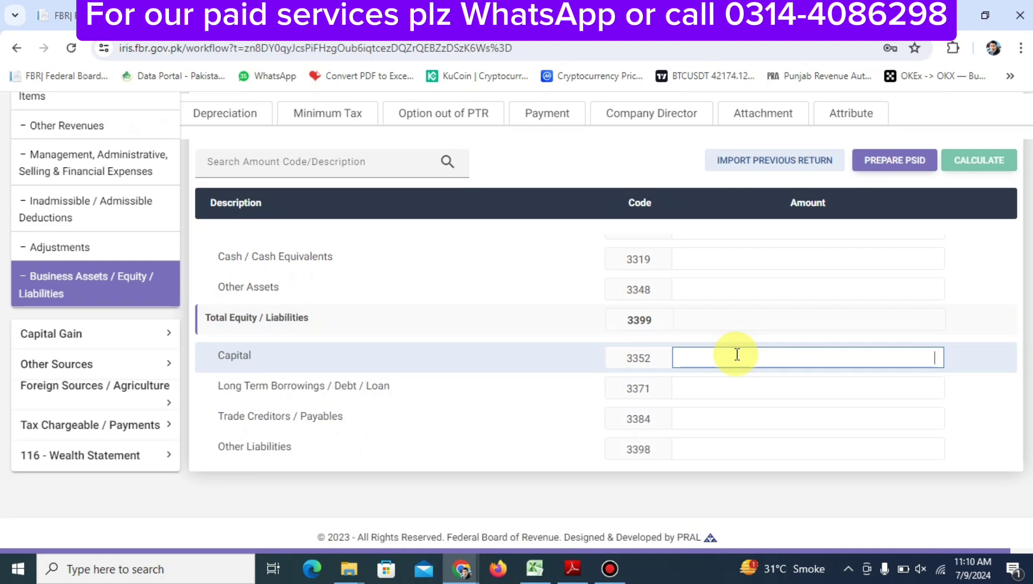
text(1000000)
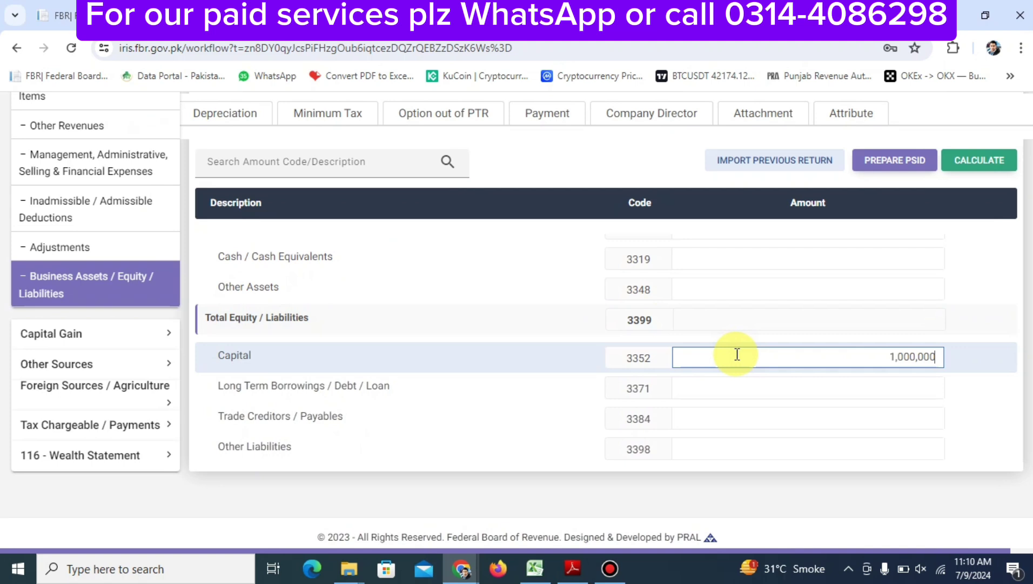
Add Trade Creditors 1,000,000 and Other Liabilities 500,000, recalculating to a 2,500,000 total
key(Tab)
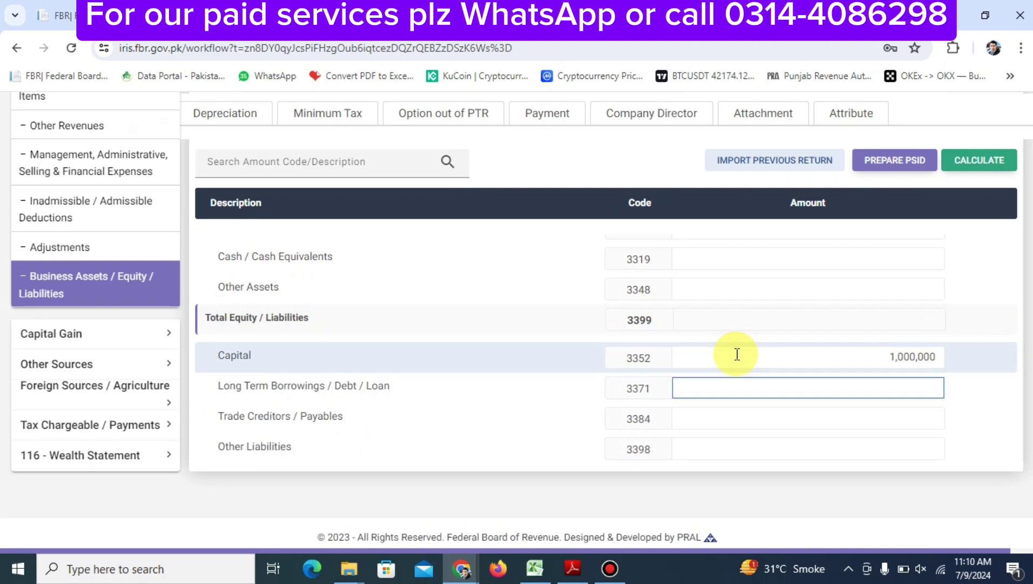
key(Tab)
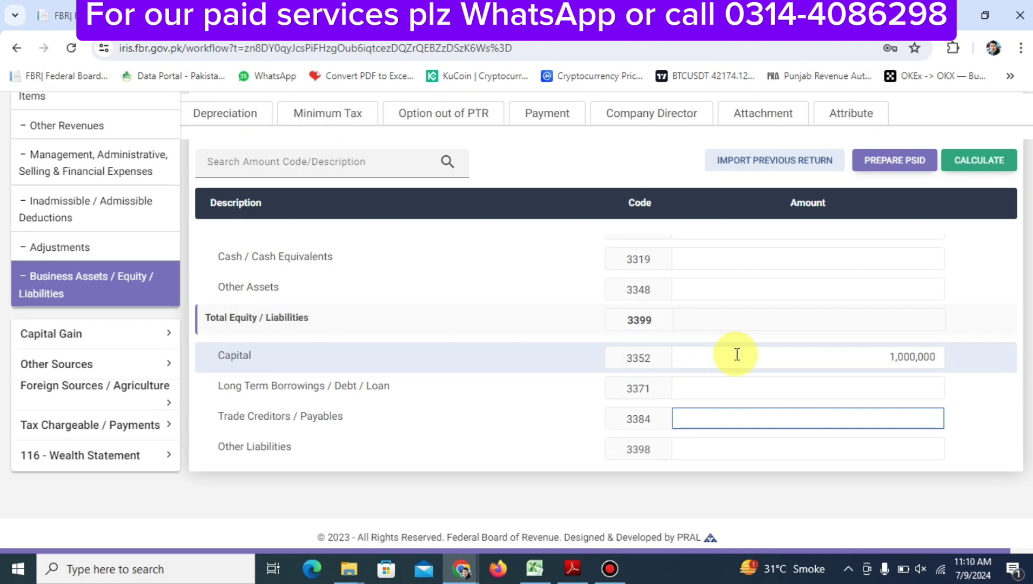
text(1000000)
key(Tab)
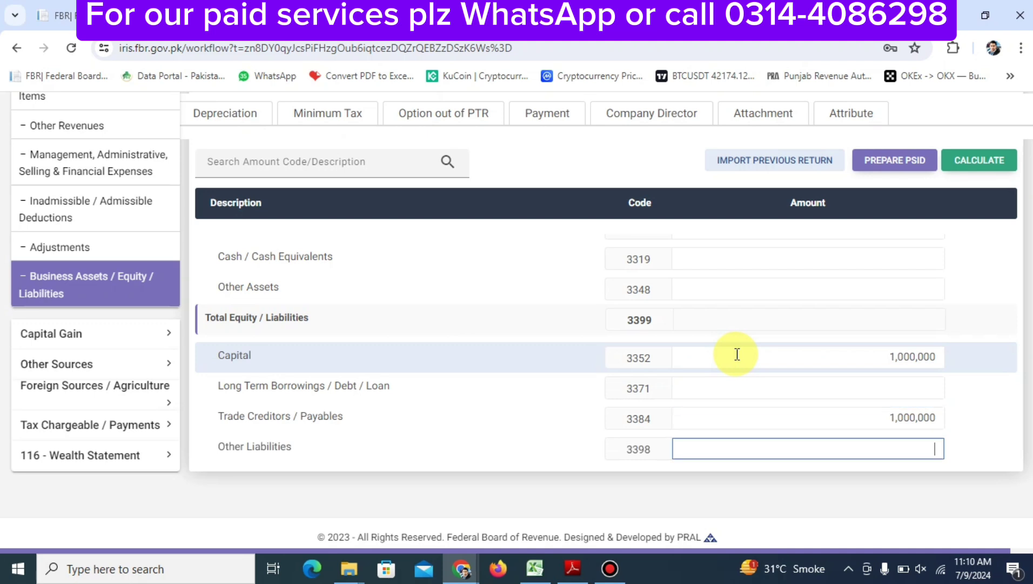
text(5000000)
click(967, 158)
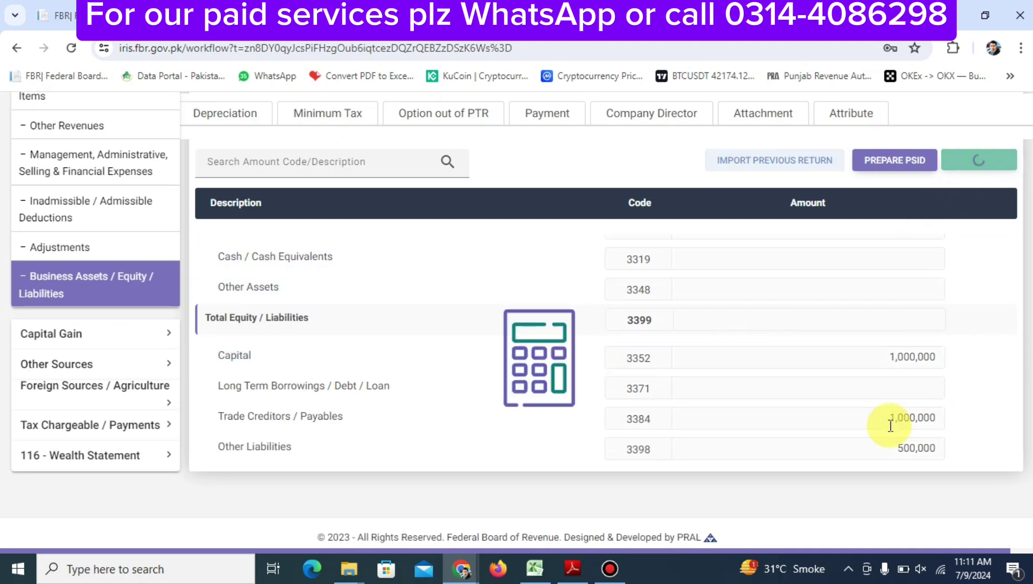
click(873, 419)
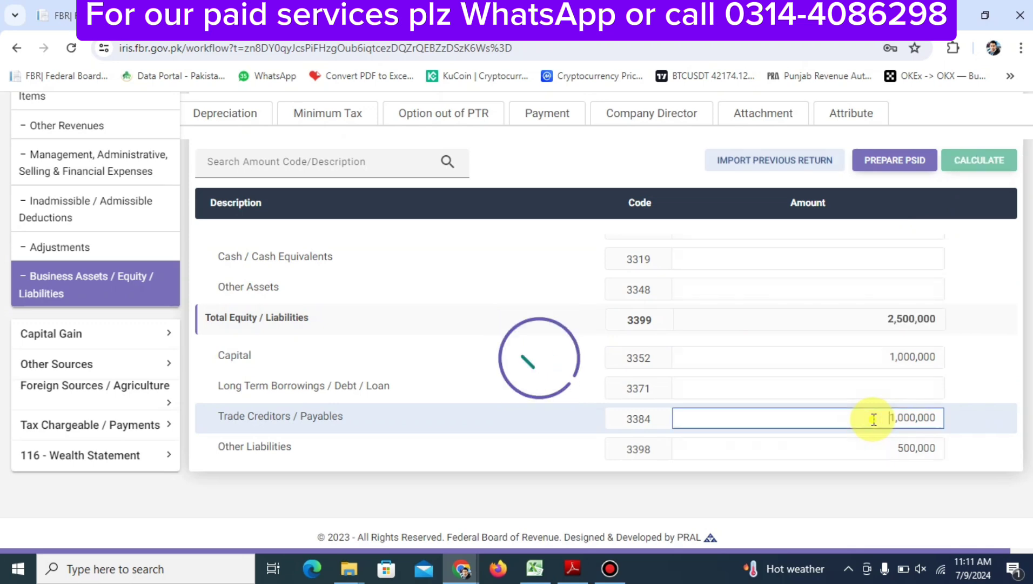
click(899, 452)
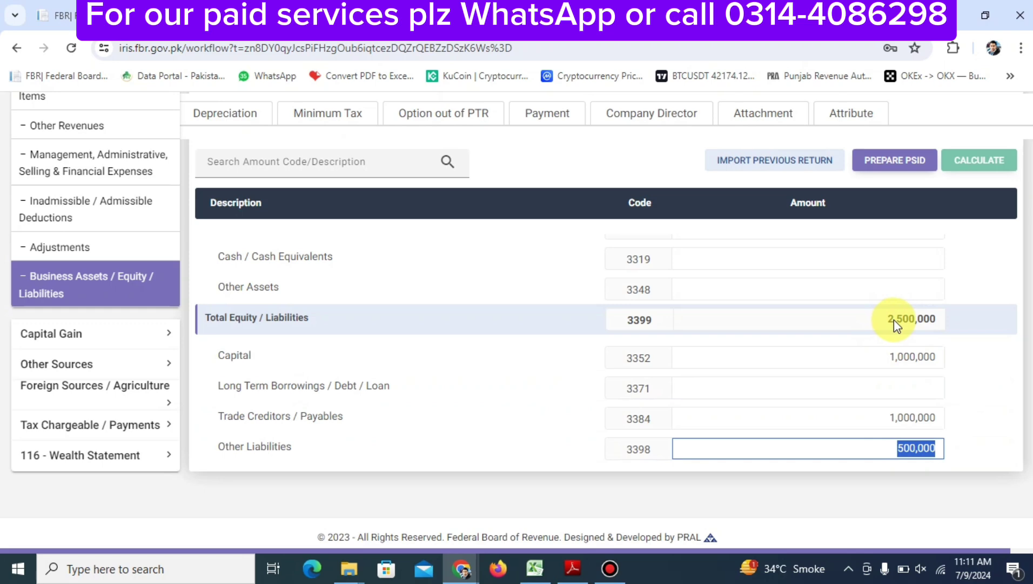
scroll(893, 319, up, 5)
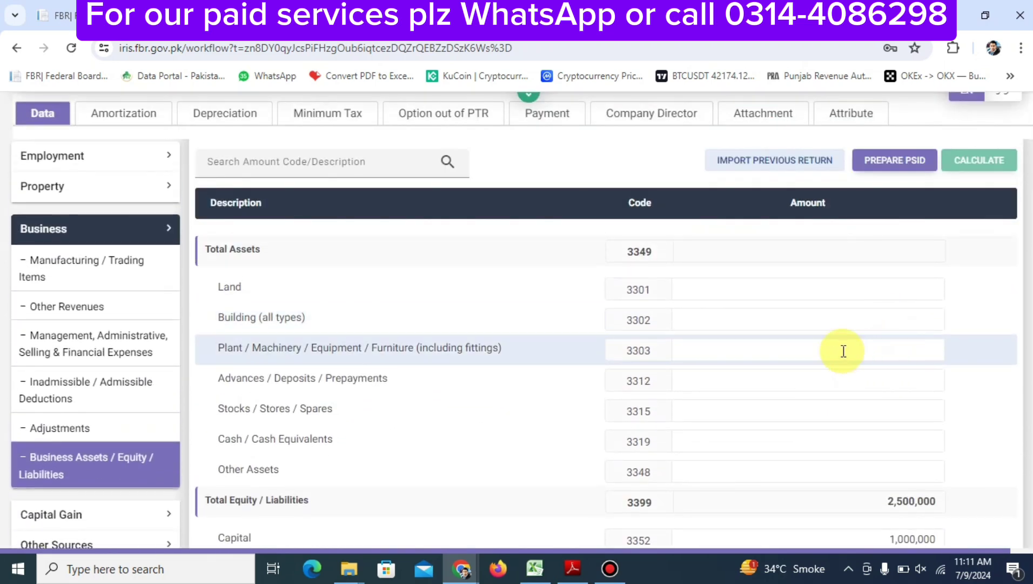
Enter Plant/Machinery (3303) of 1,500,000 in the business assets
click(842, 352)
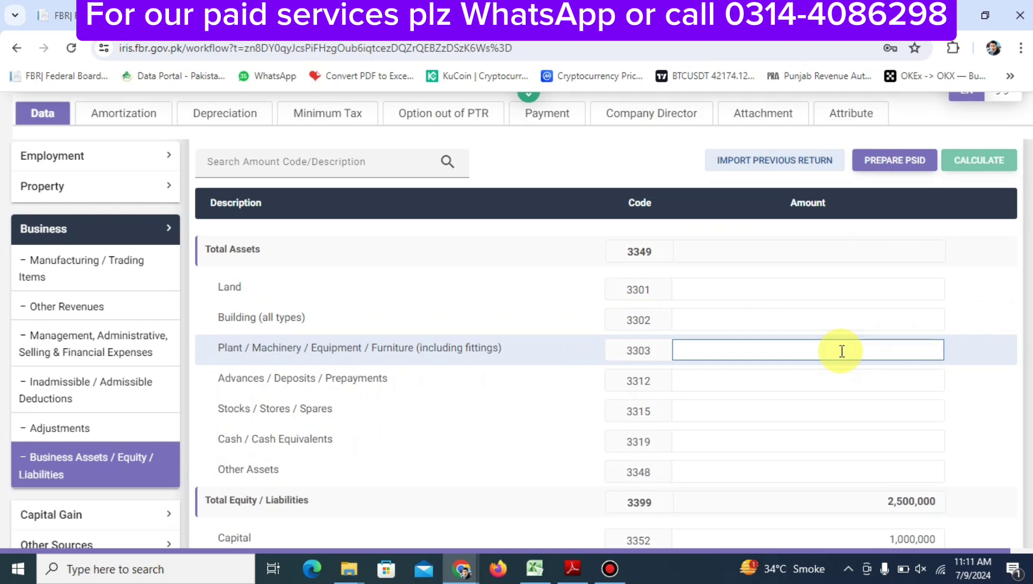
text(1500000)
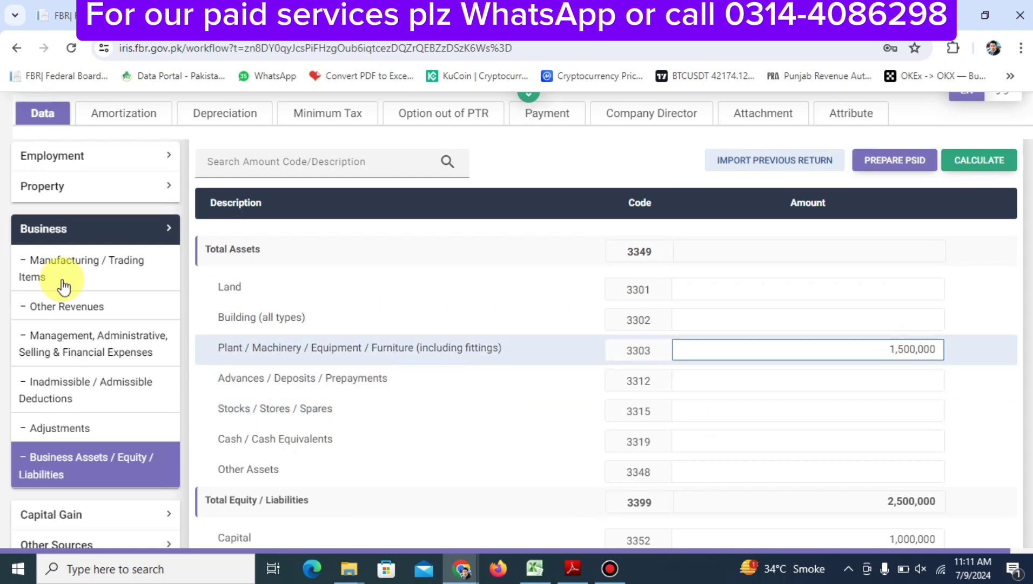
click(109, 276)
scroll(530, 289, down, 10)
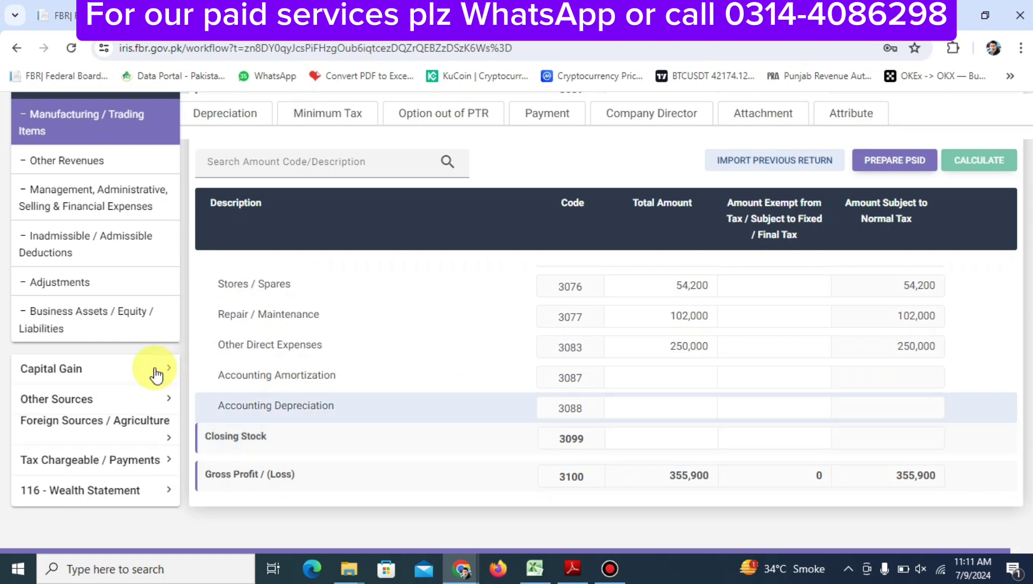
click(105, 334)
scroll(761, 313, down, 10)
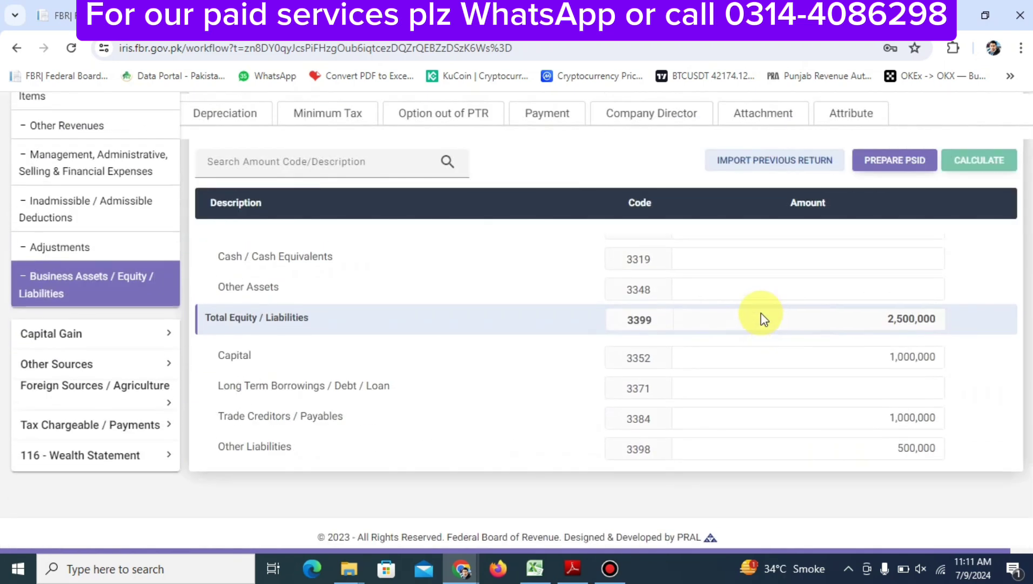
scroll(761, 313, up, 10)
scroll(761, 313, down, 2)
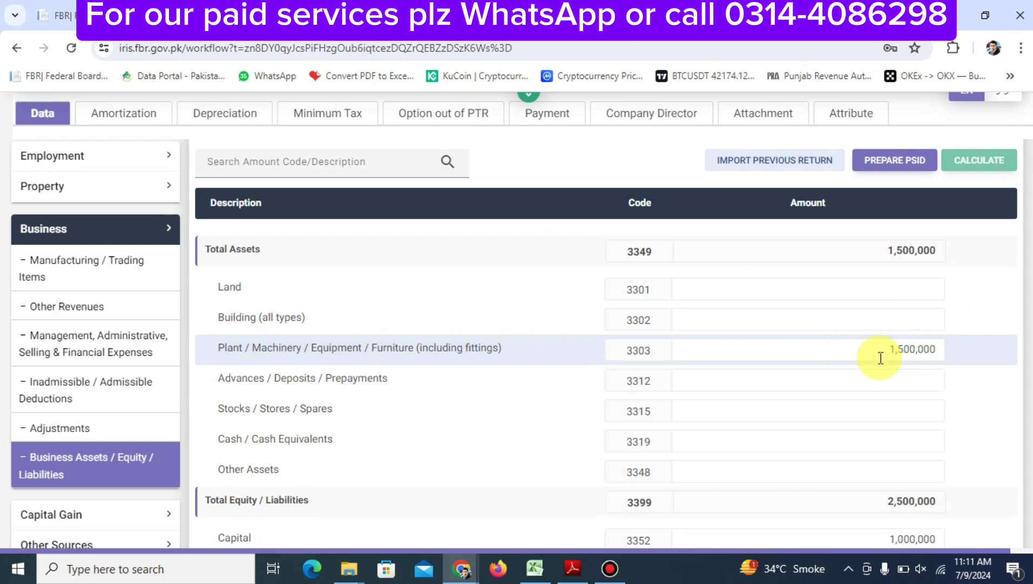
Add Cash 500,000 and Other Assets 500,000, recalculating total assets to 2,500,000
click(839, 436)
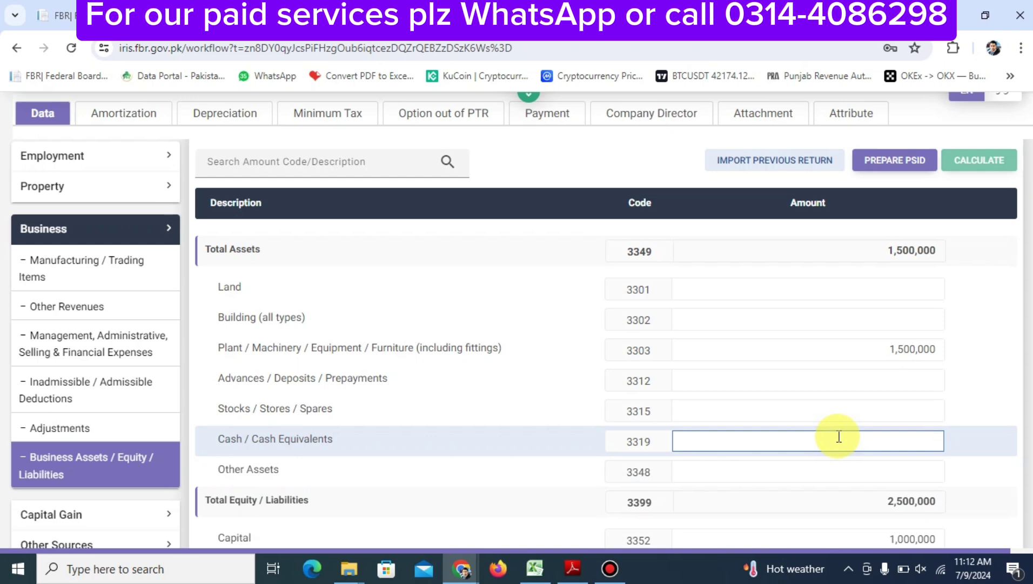
text(5000000)
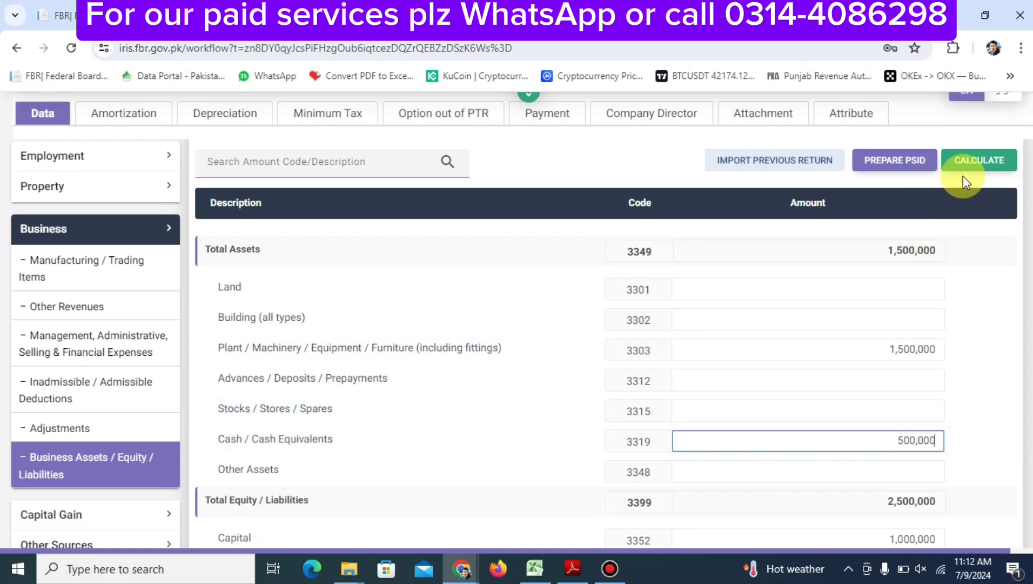
click(976, 163)
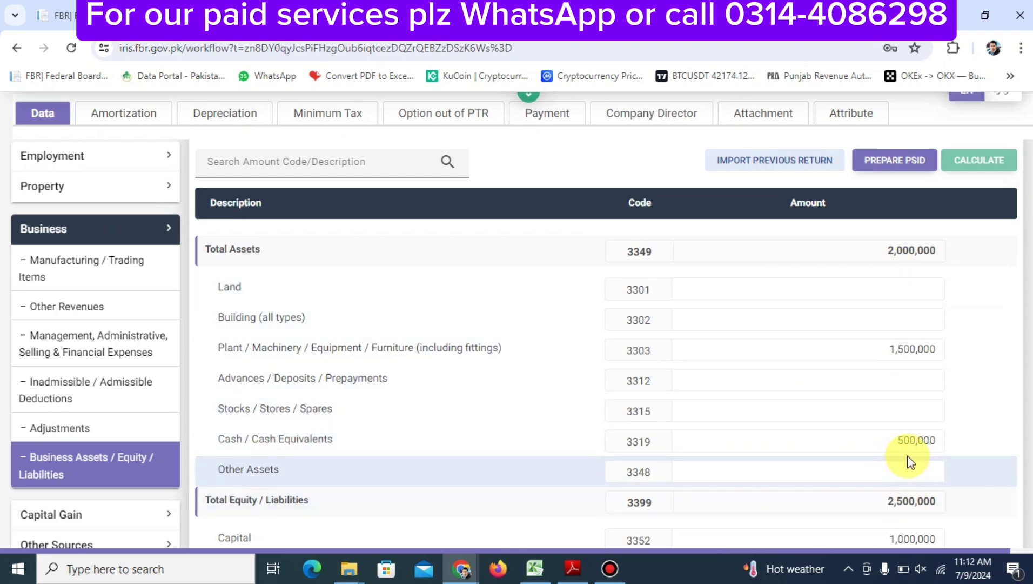
click(873, 469)
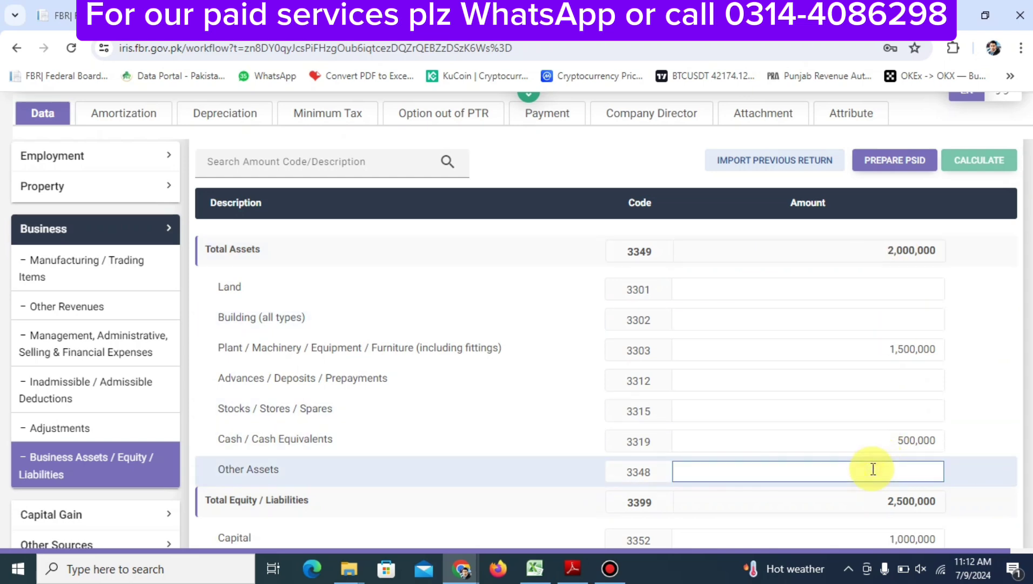
text(5000000)
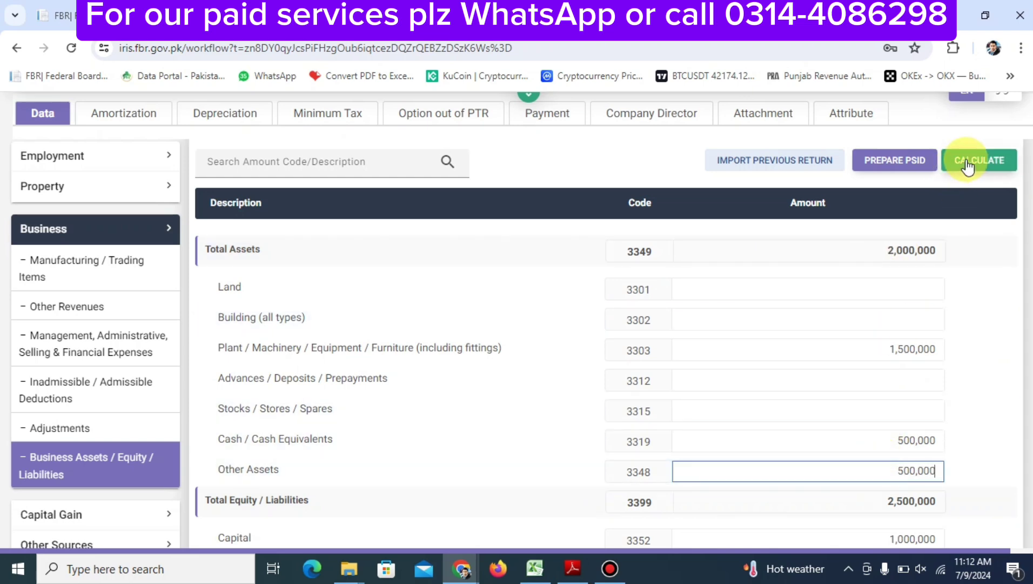
click(978, 160)
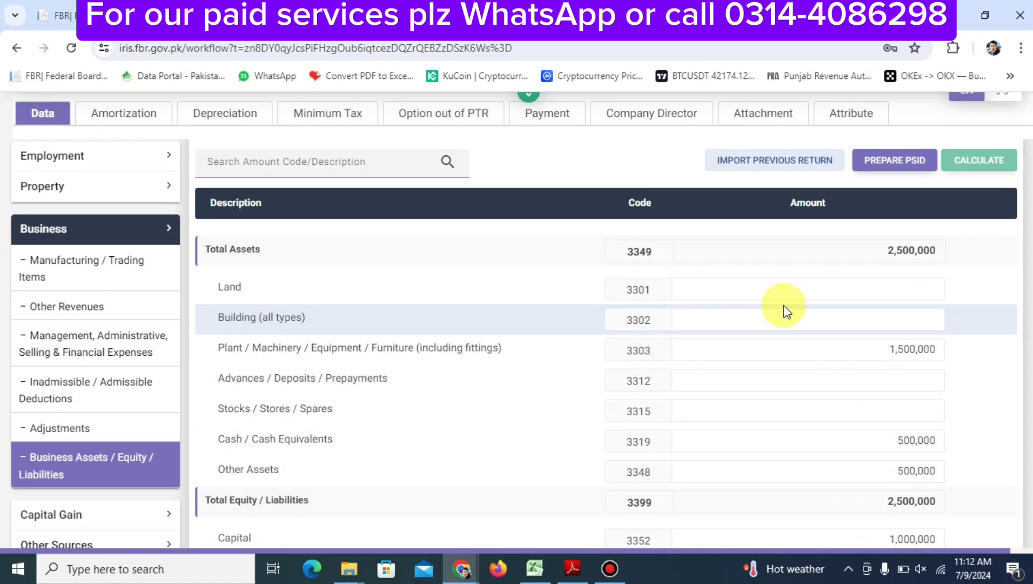
scroll(783, 305, down, 3)
scroll(783, 306, up, 6)
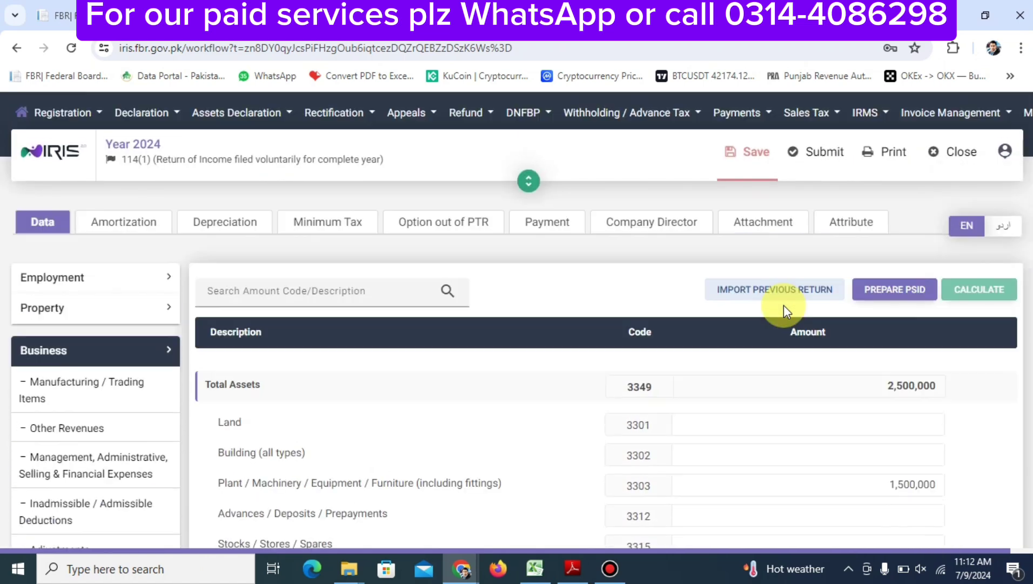
Save the return with the balanced business assets and liabilities
click(751, 153)
scroll(664, 289, down, 5)
scroll(664, 290, up, 2)
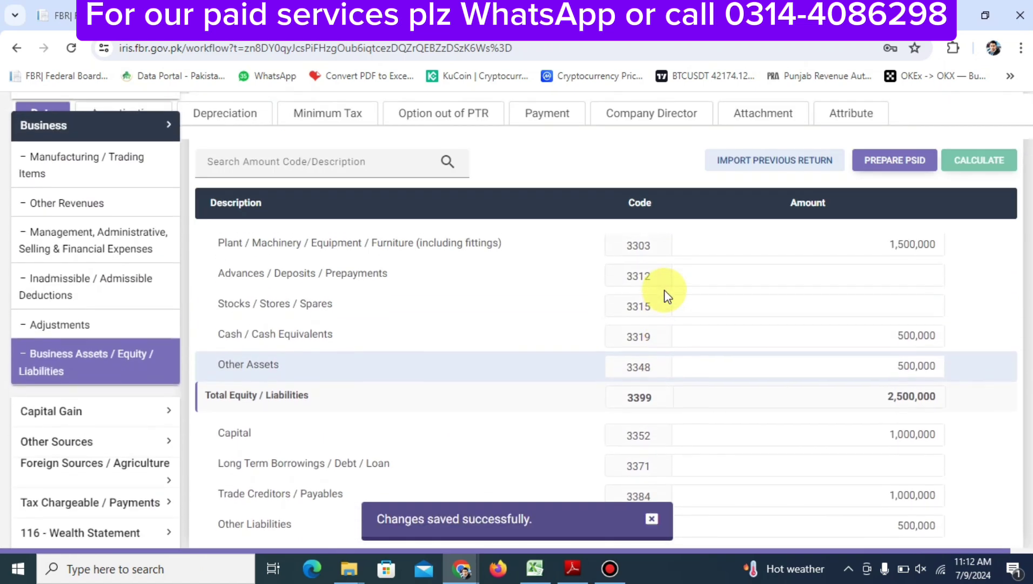
scroll(664, 290, down, 1)
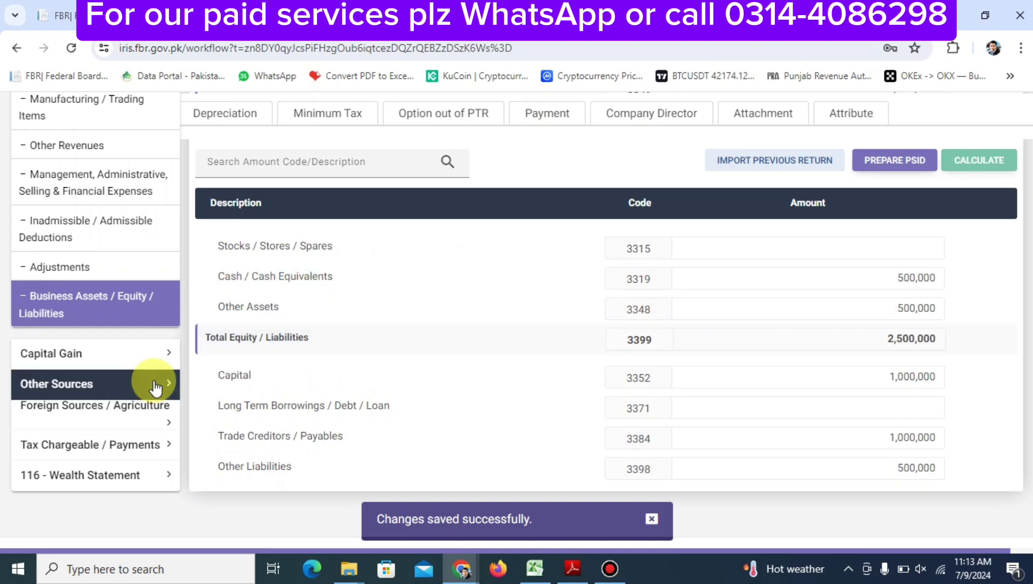
Open the Adjustable Tax schedule and scroll to Motor Vehicle Registration Fee u/s 231B(1)
click(154, 443)
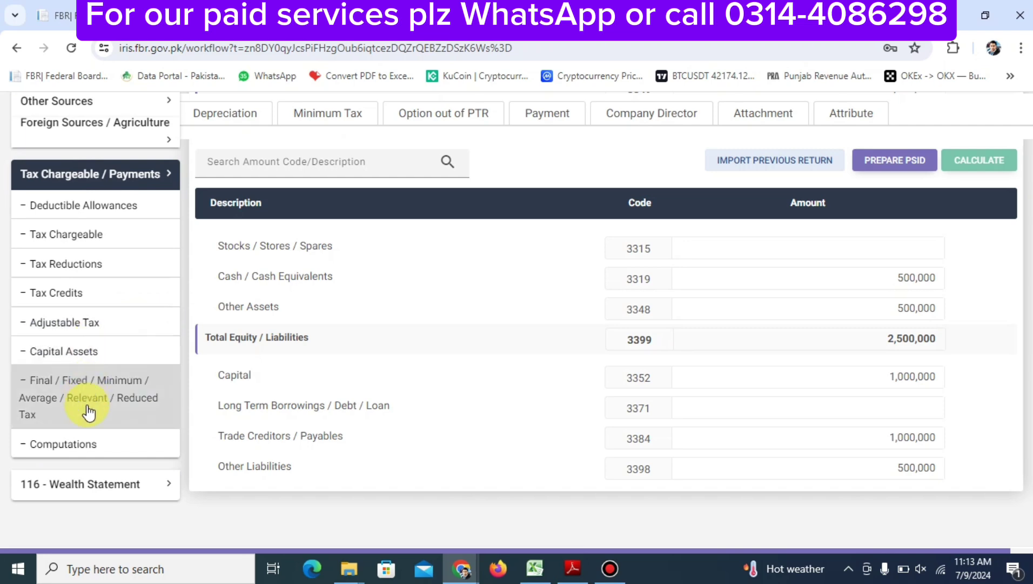
click(123, 323)
scroll(640, 385, down, 5)
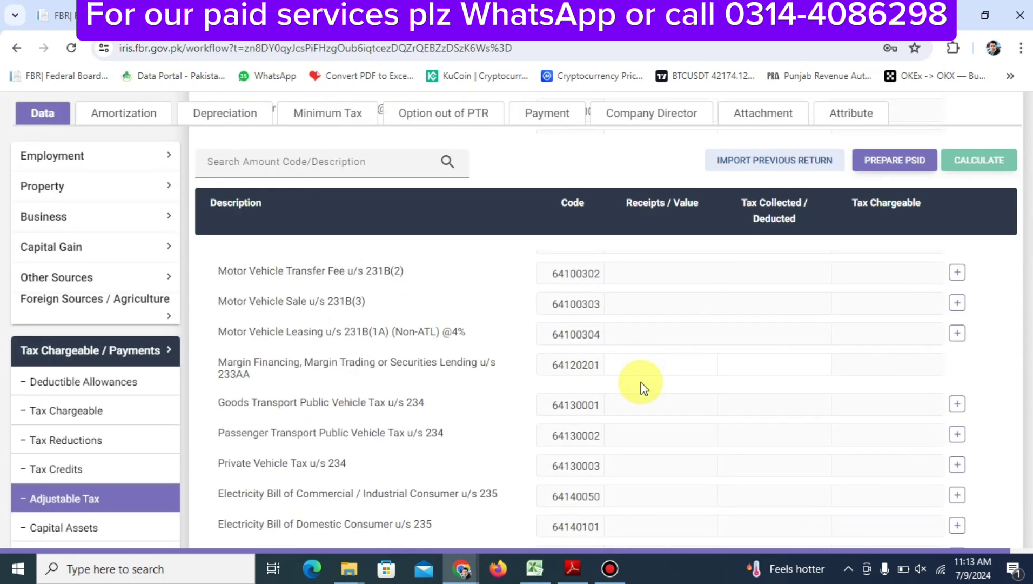
scroll(643, 388, down, 3)
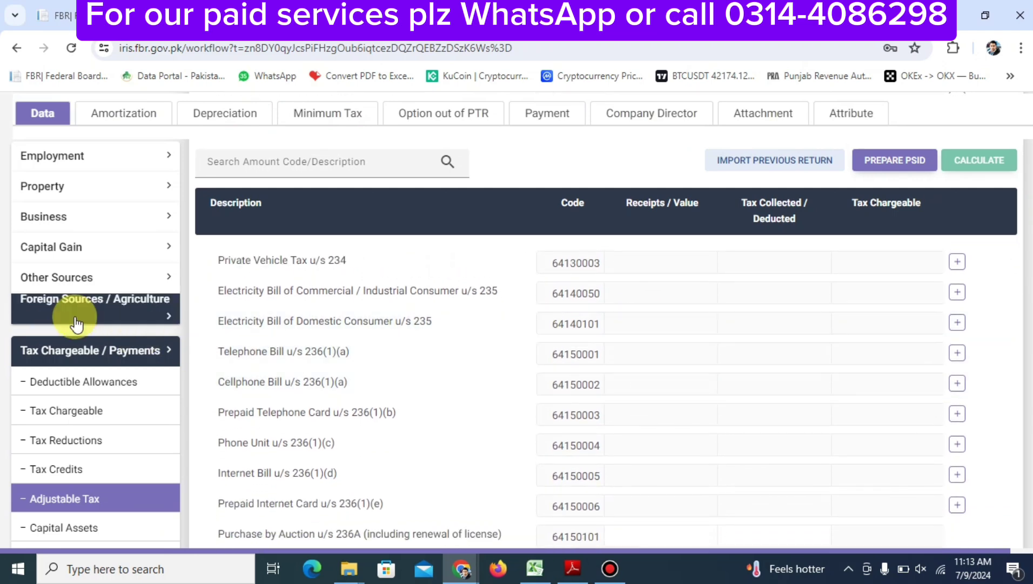
scroll(135, 489, down, 3)
scroll(133, 478, down, 1)
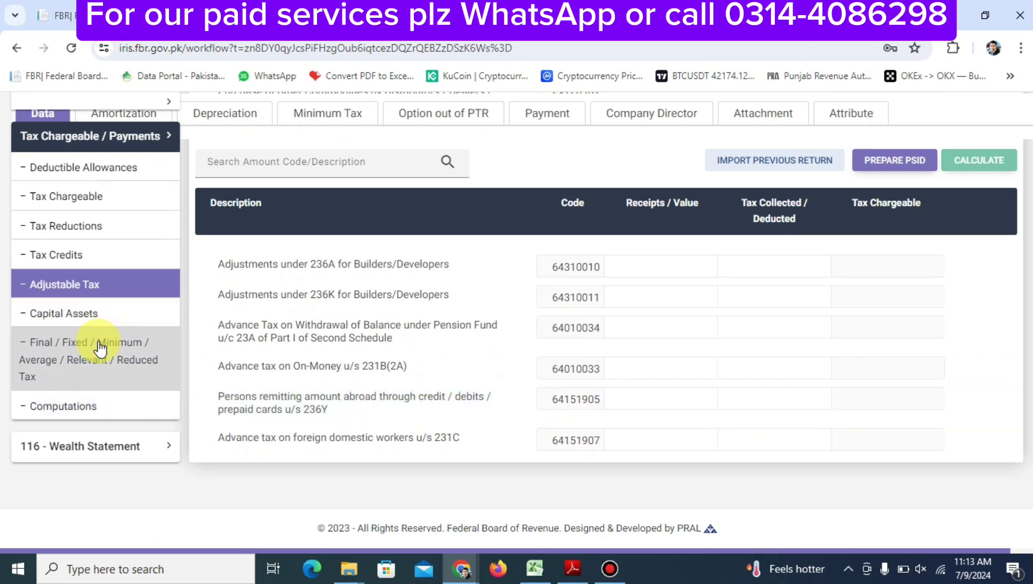
click(129, 367)
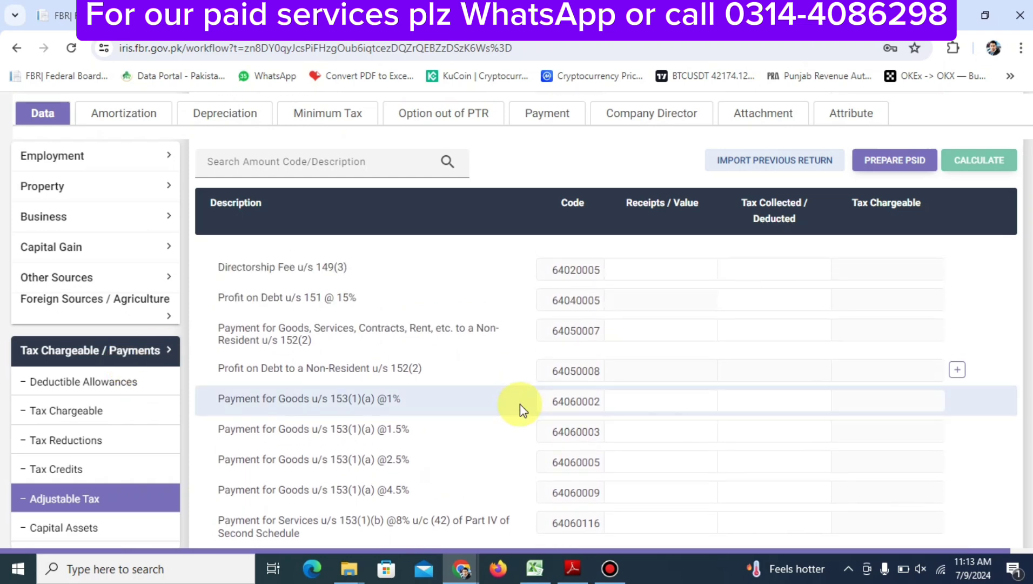
scroll(520, 404, down, 8)
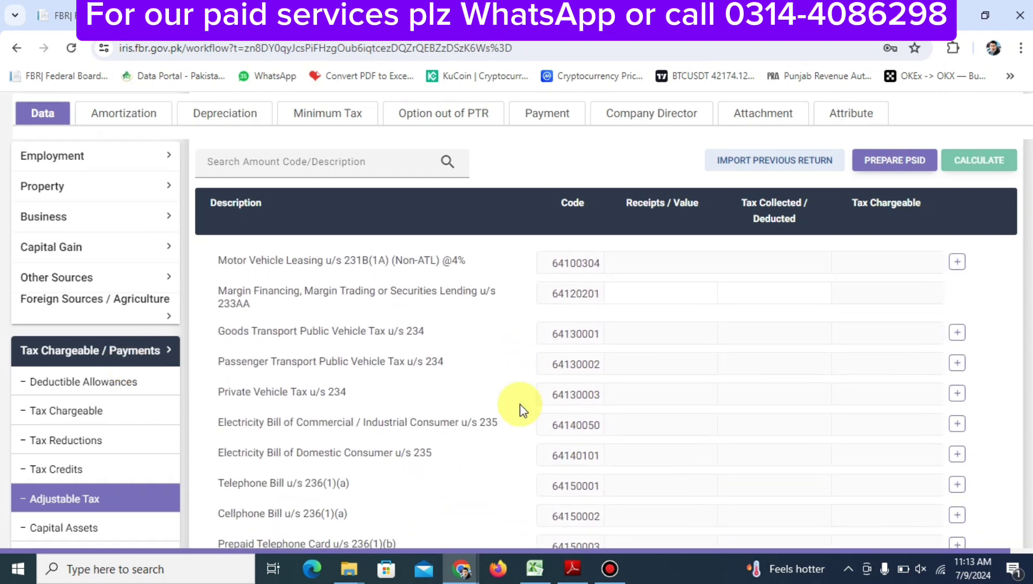
scroll(520, 403, down, 2)
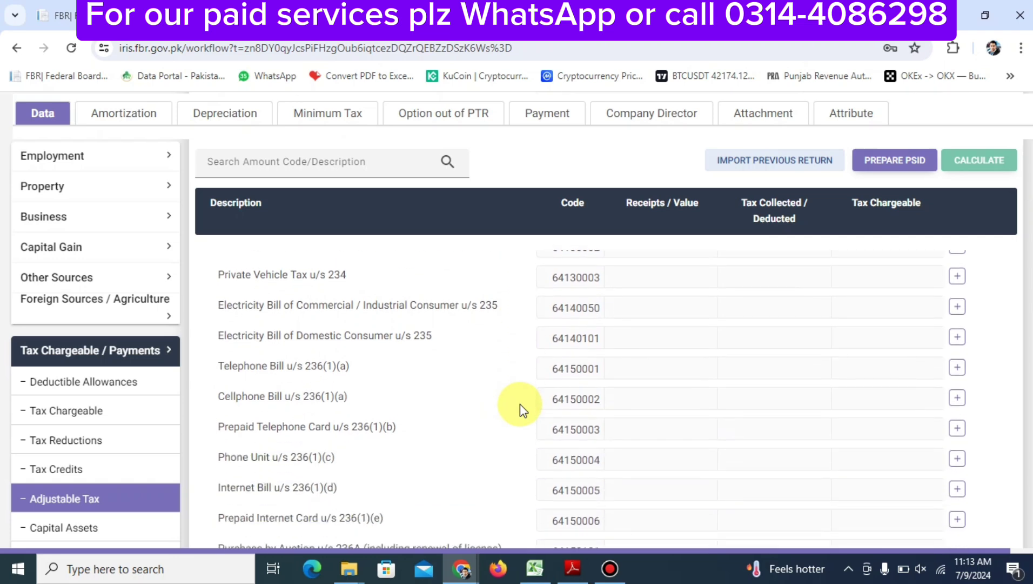
scroll(520, 404, up, 8)
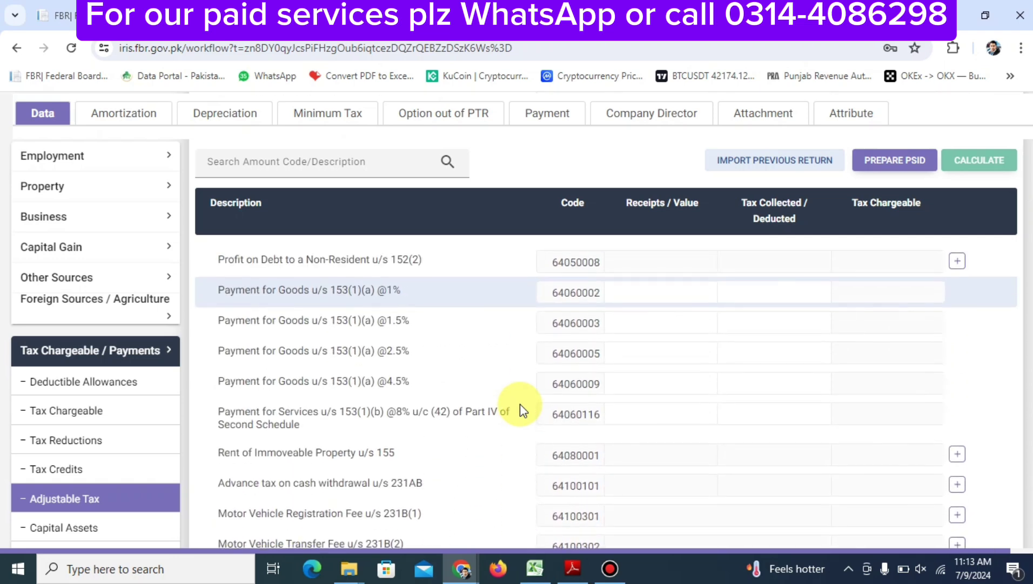
scroll(520, 403, down, 1)
scroll(520, 404, up, 3)
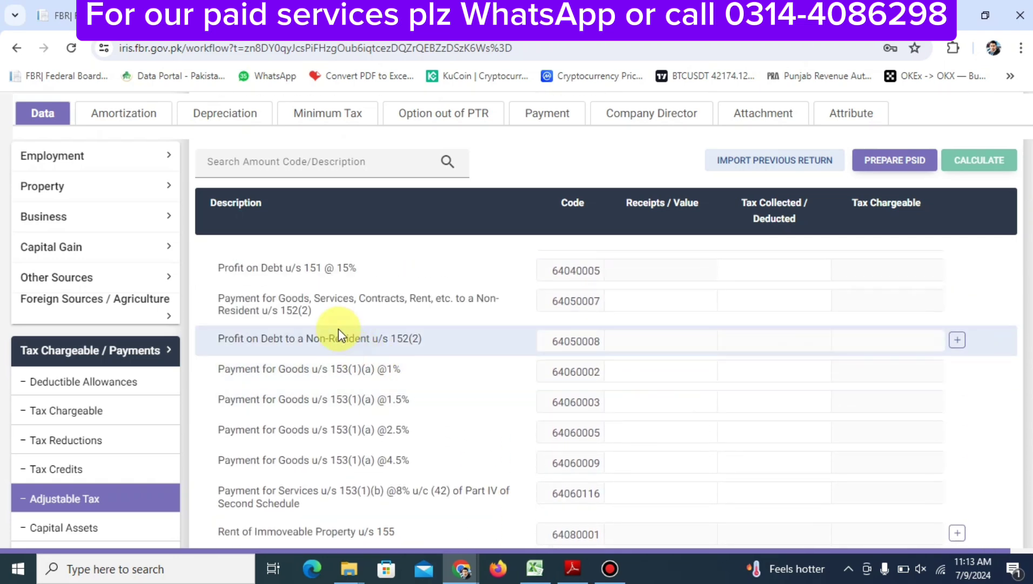
scroll(339, 329, down, 3)
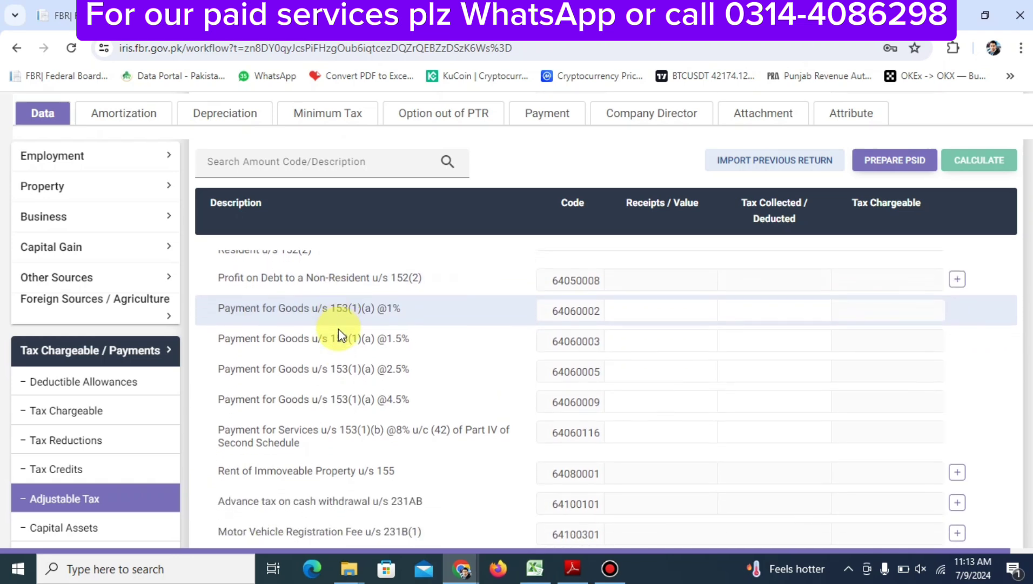
scroll(339, 329, down, 2)
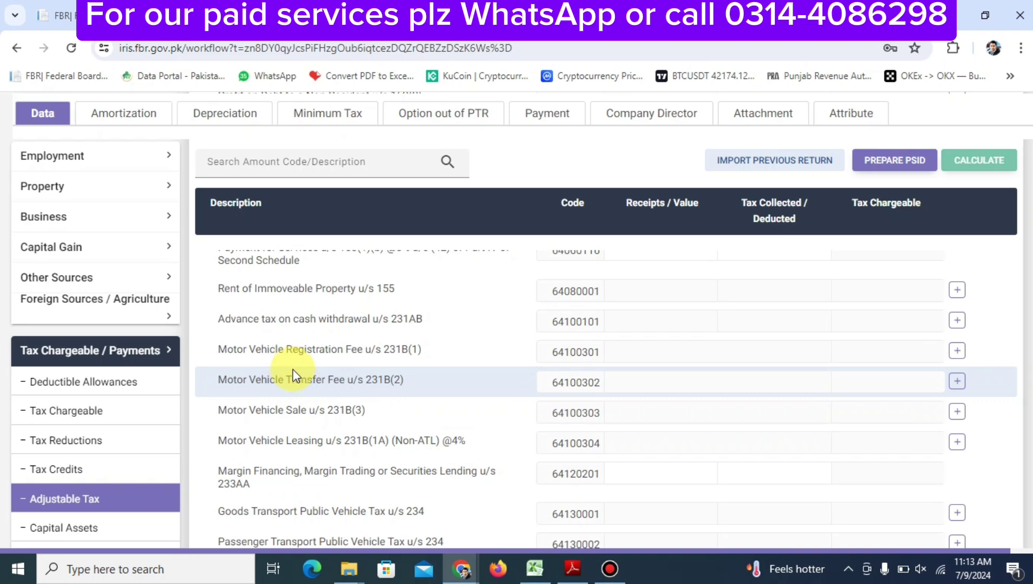
Add a vehicle row under Motor Vehicle Registration Fee u/s 231B(1) with 50,000 tax collected and recalculate
click(957, 351)
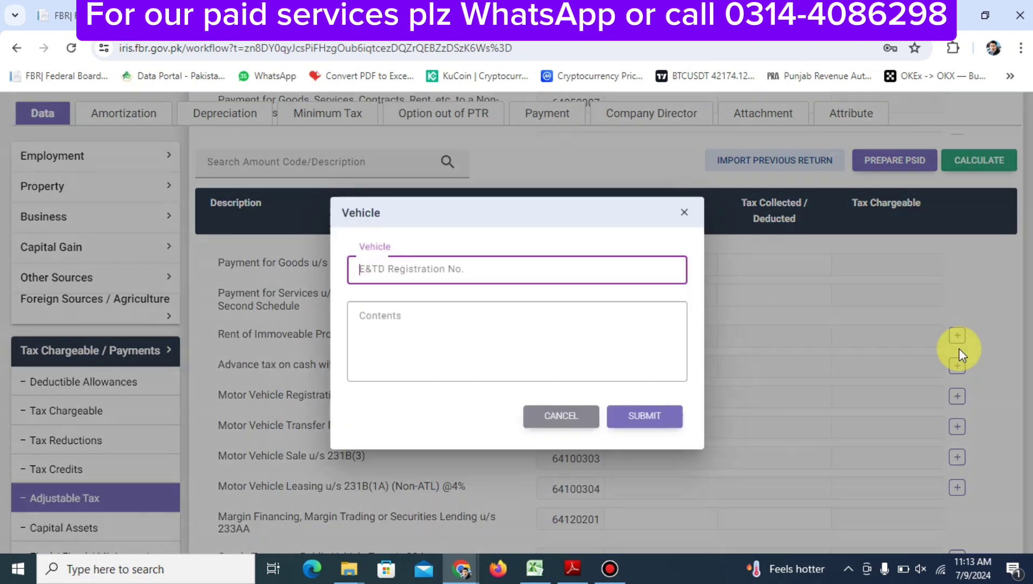
text(Iec)
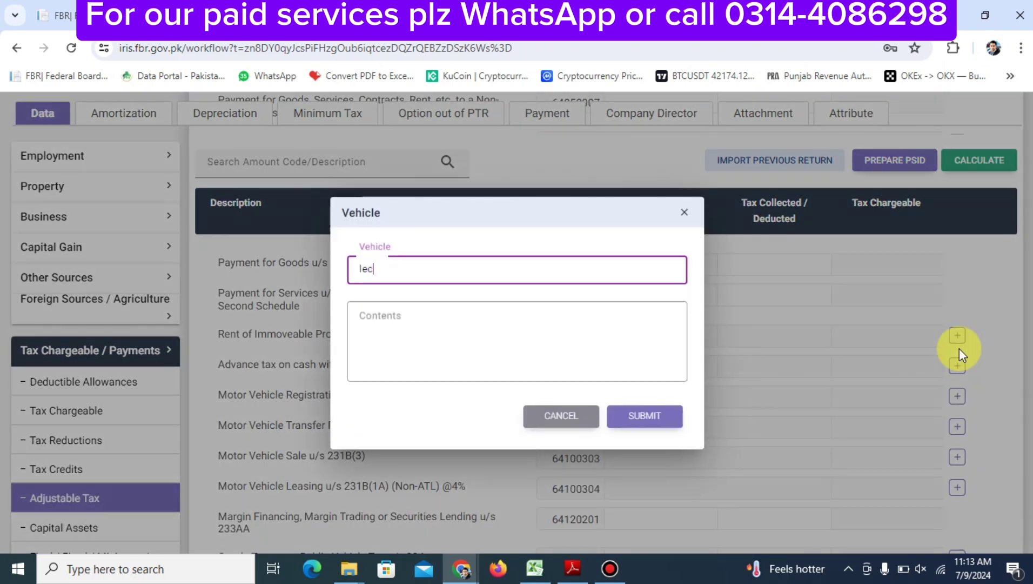
key(Tab)
text(254)
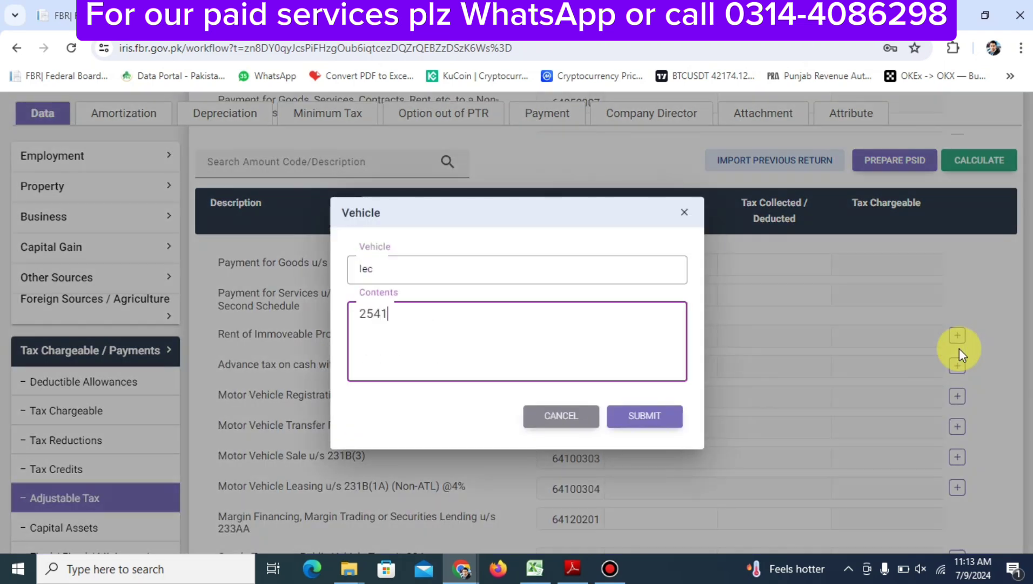
click(655, 415)
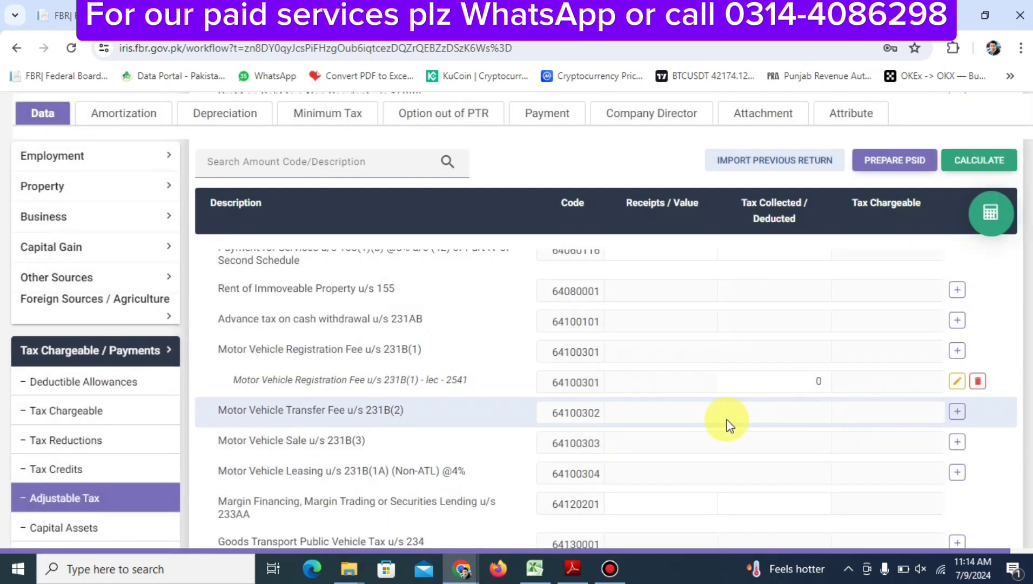
click(748, 384)
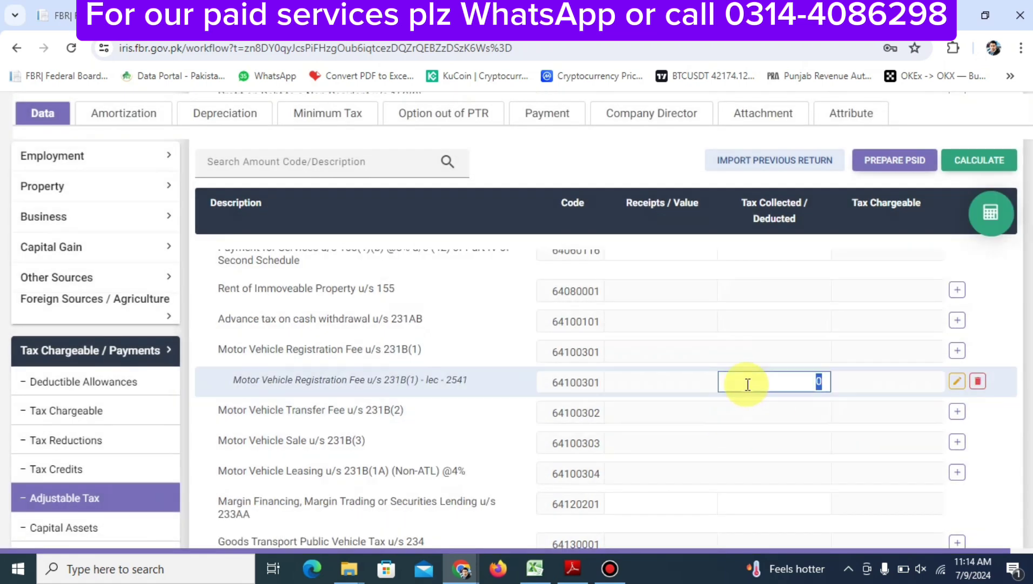
text(500000)
click(990, 213)
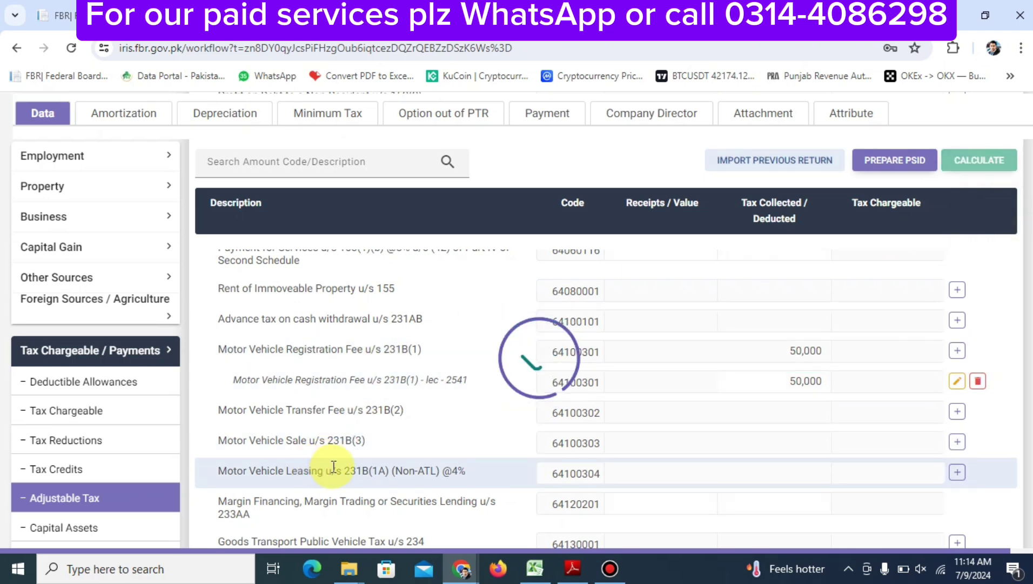
scroll(334, 466, down, 3)
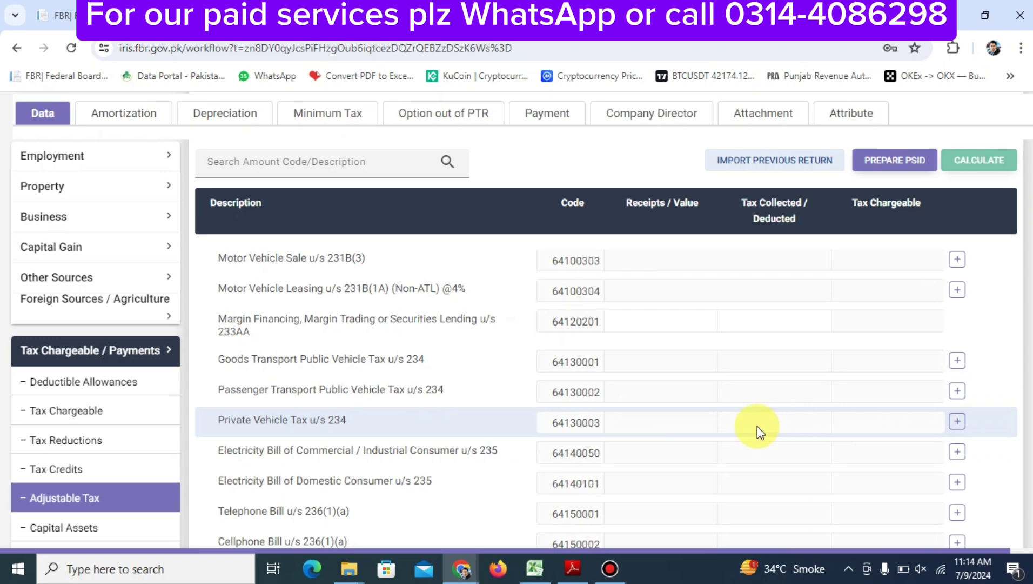
Add a LESCO row with its consumer number under Electricity Bill u/s 235, 12,450 tax collected, and recalculate
scroll(759, 430, down, 1)
scroll(757, 427, down, 1)
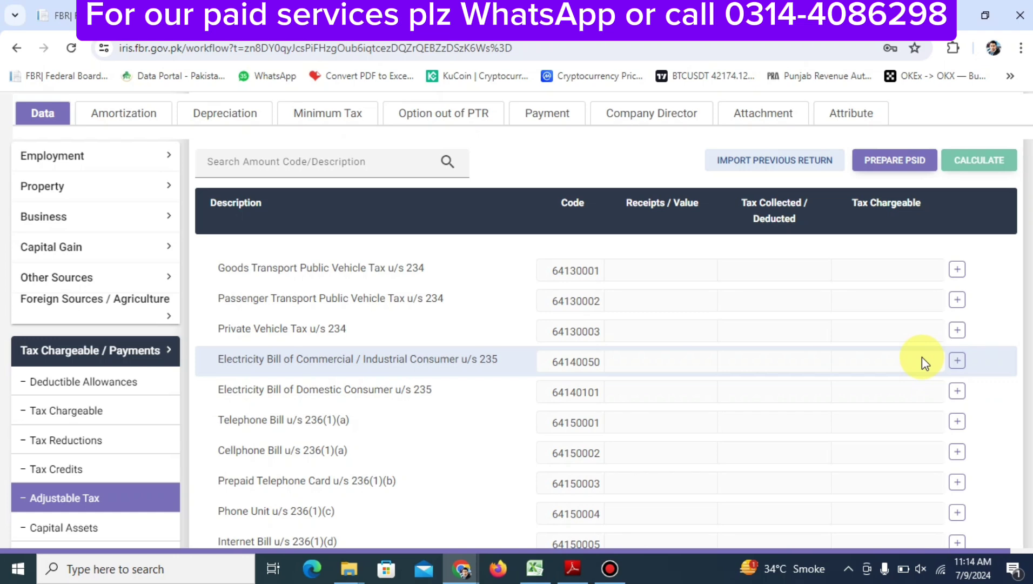
click(957, 361)
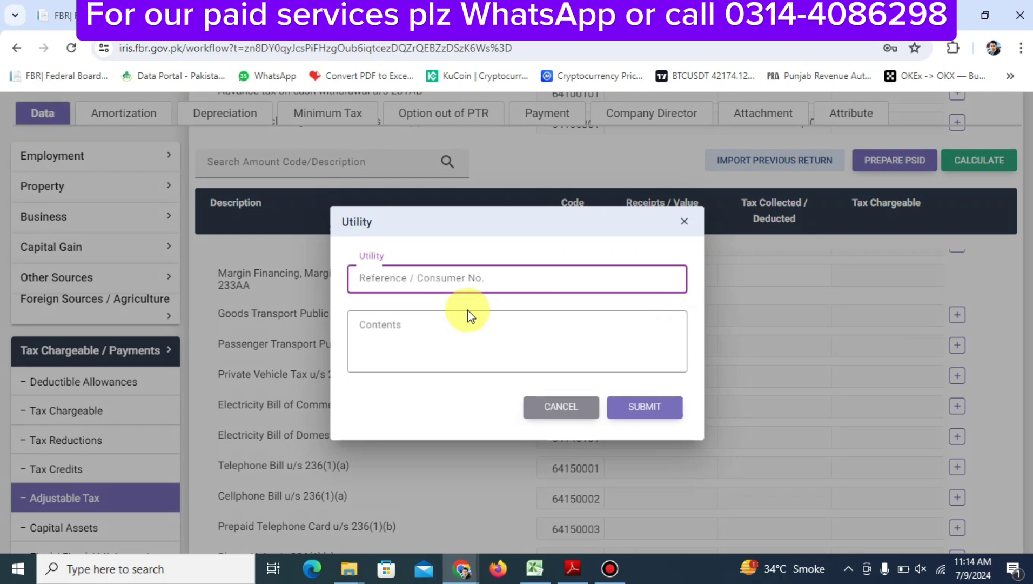
text(88888888888888)
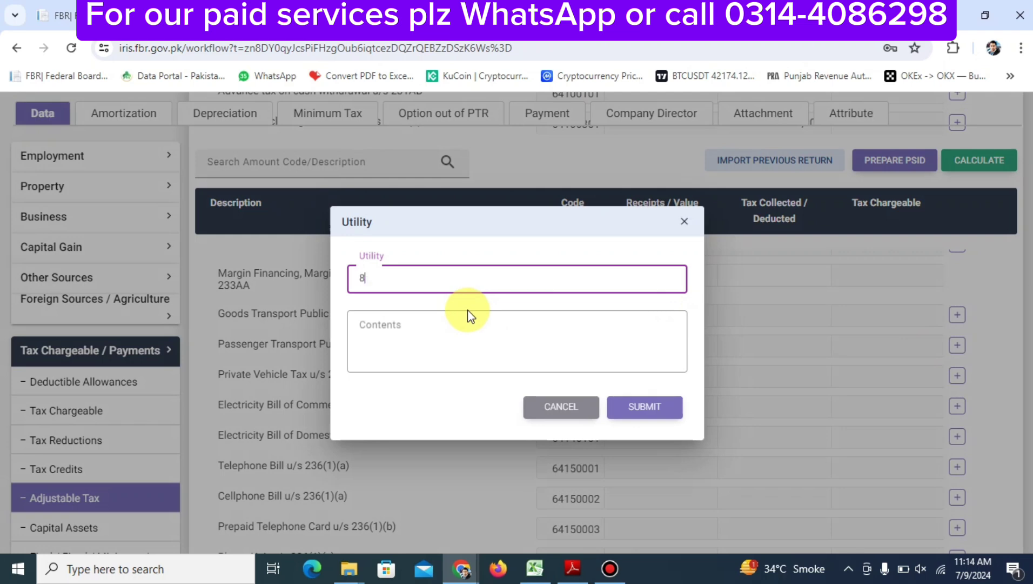
key(Tab)
text(LESCO)
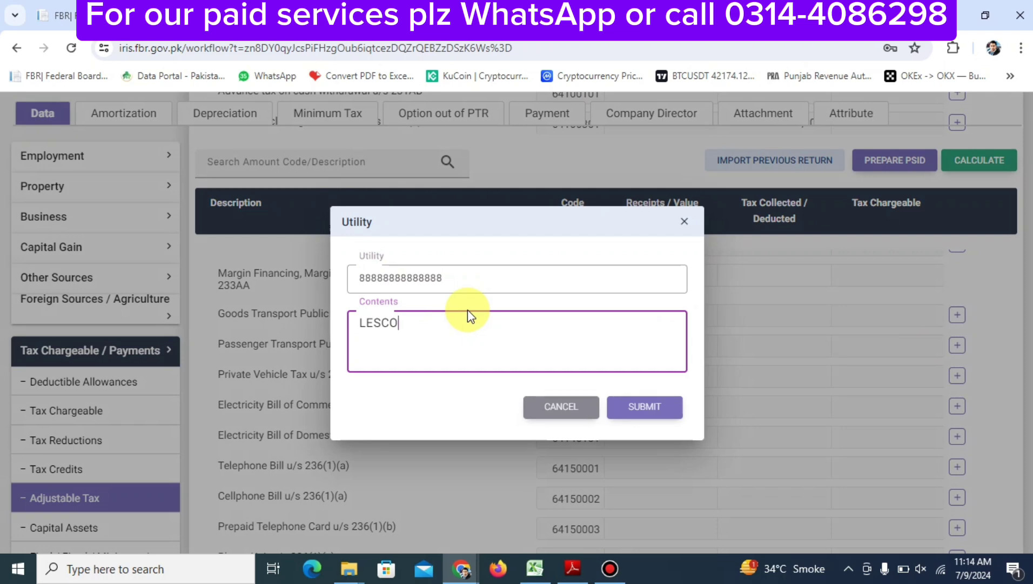
click(643, 408)
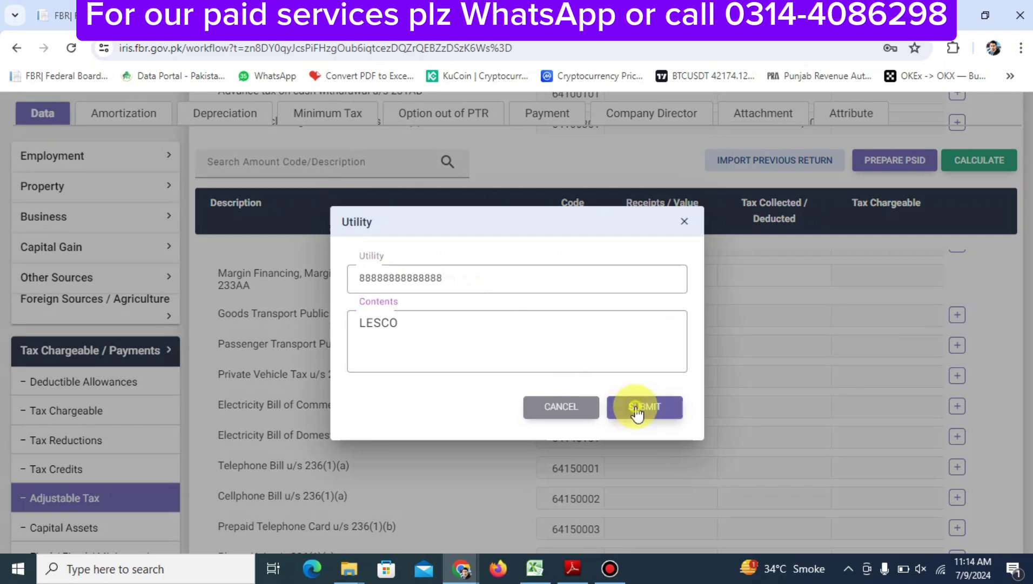
click(748, 391)
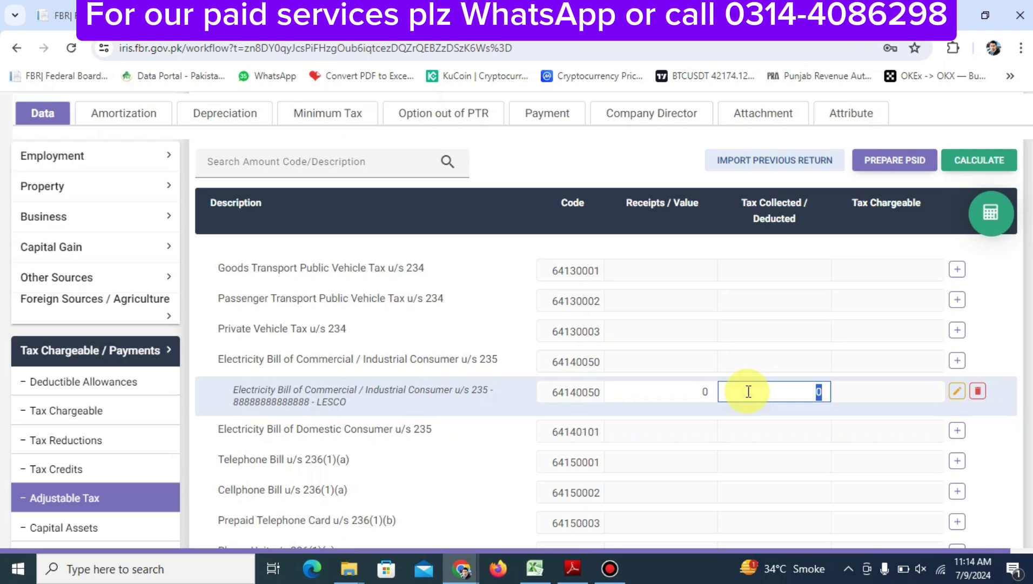
text(12,450)
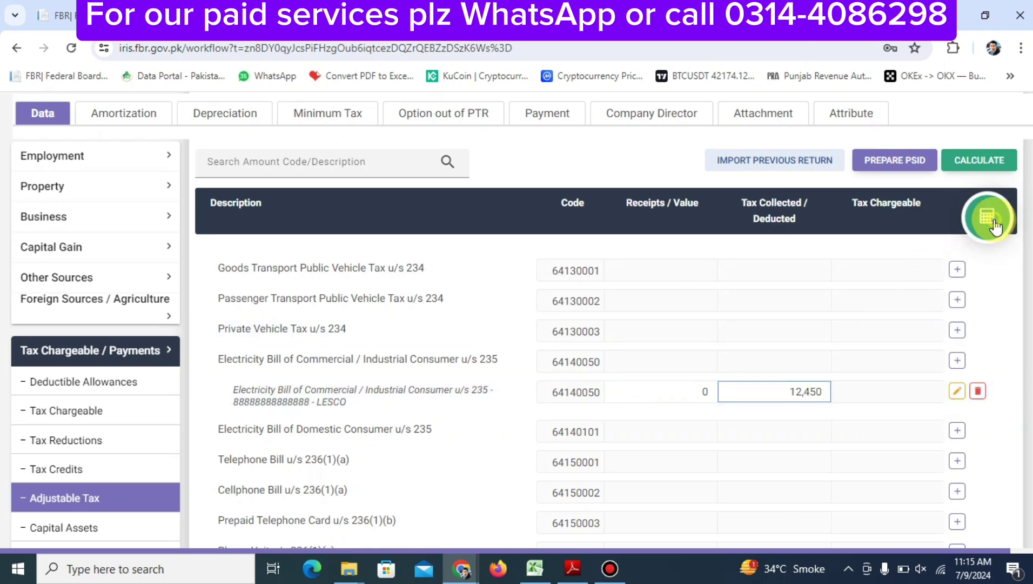
click(993, 222)
scroll(994, 219, down, 2)
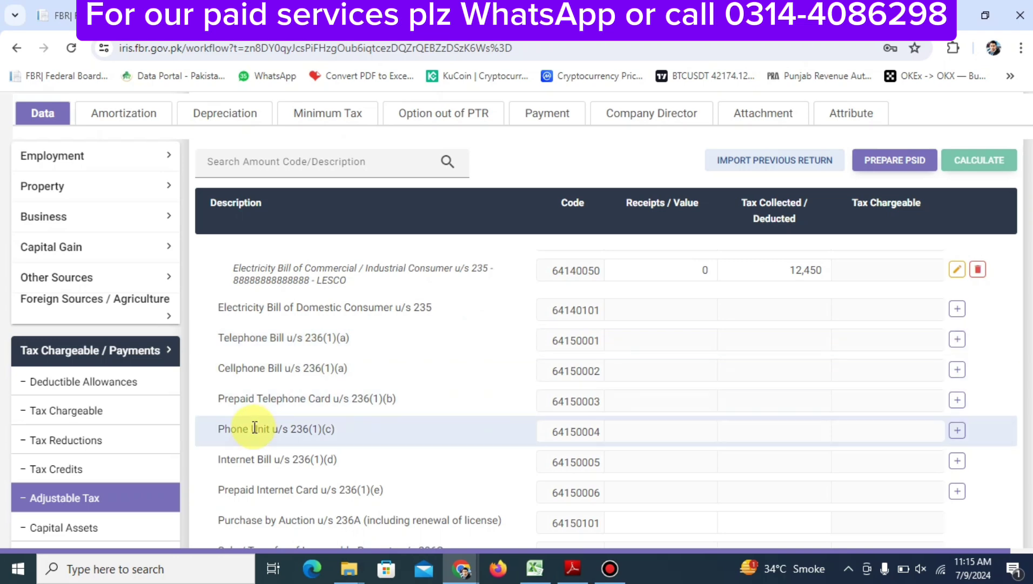
Add a UFONE row under Prepaid Telephone Card u/s 236(1)(b) with 450 tax collected and recalculate
click(957, 401)
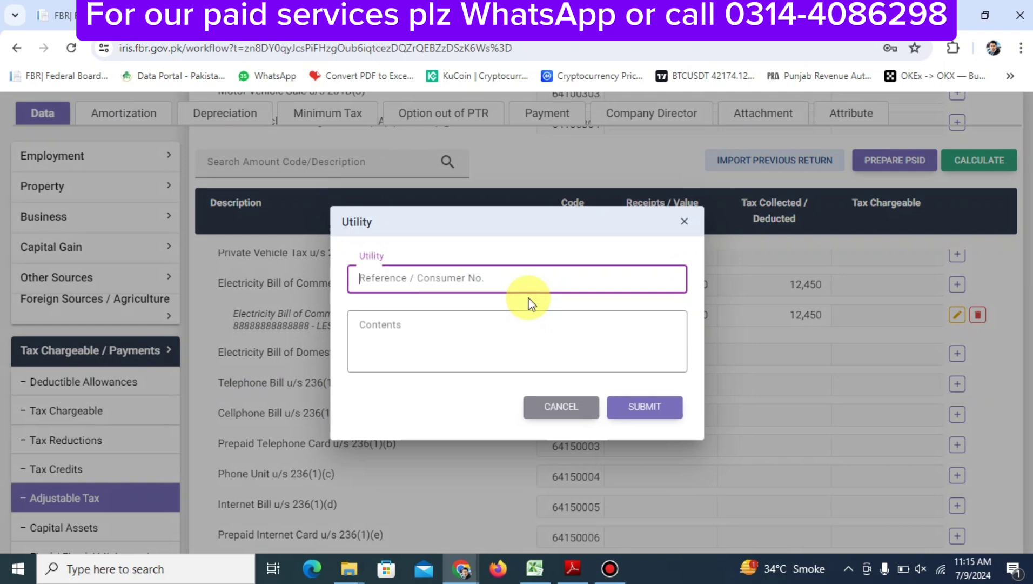
text(UFO)
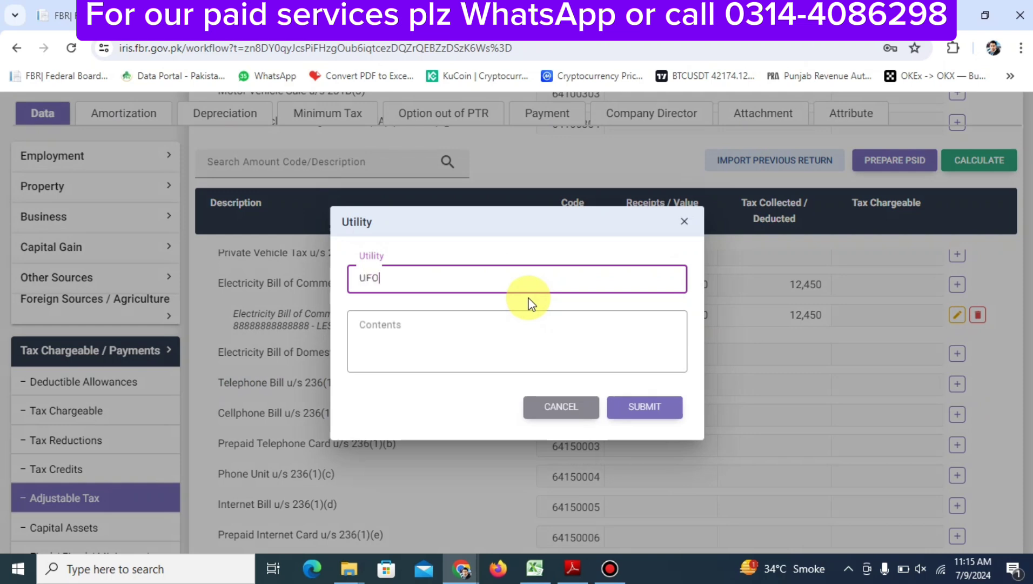
text(NE)
key(Tab)
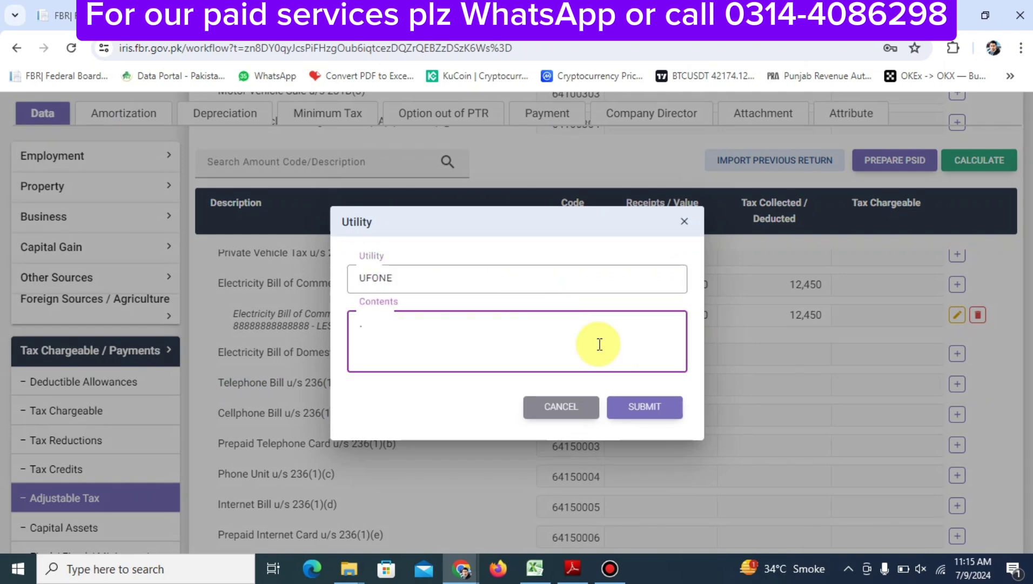
text(.)
click(623, 405)
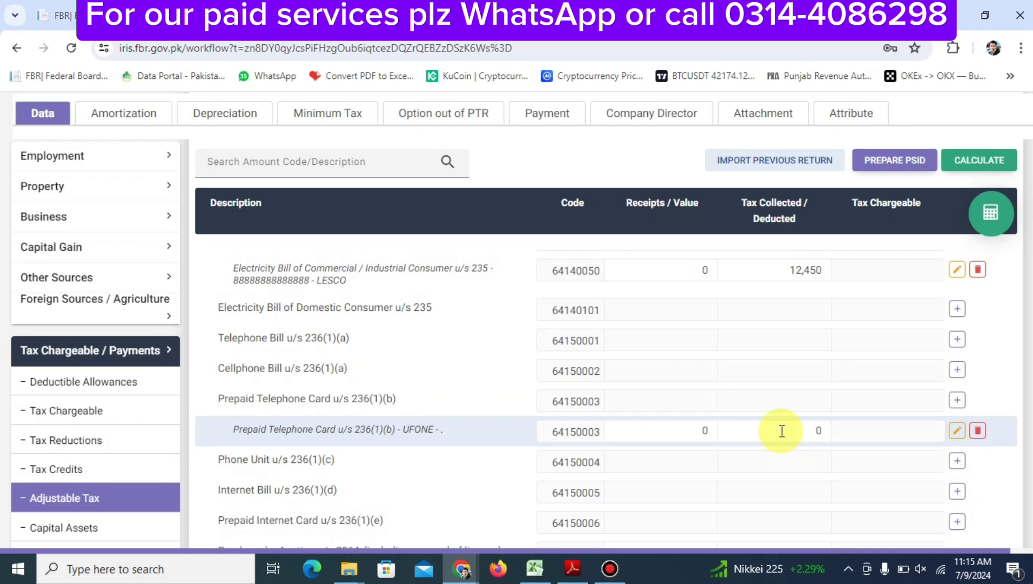
click(782, 430)
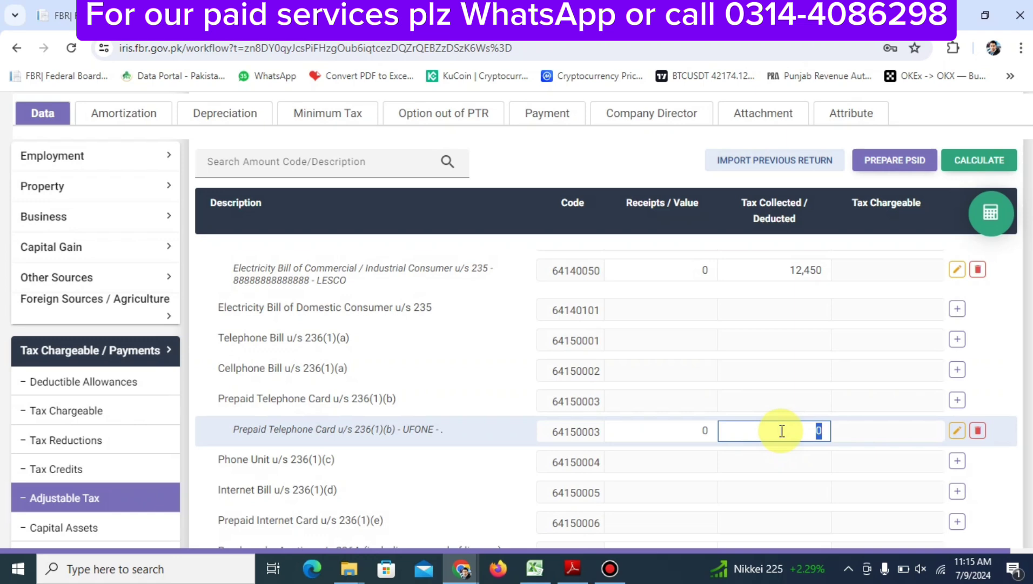
text(45)
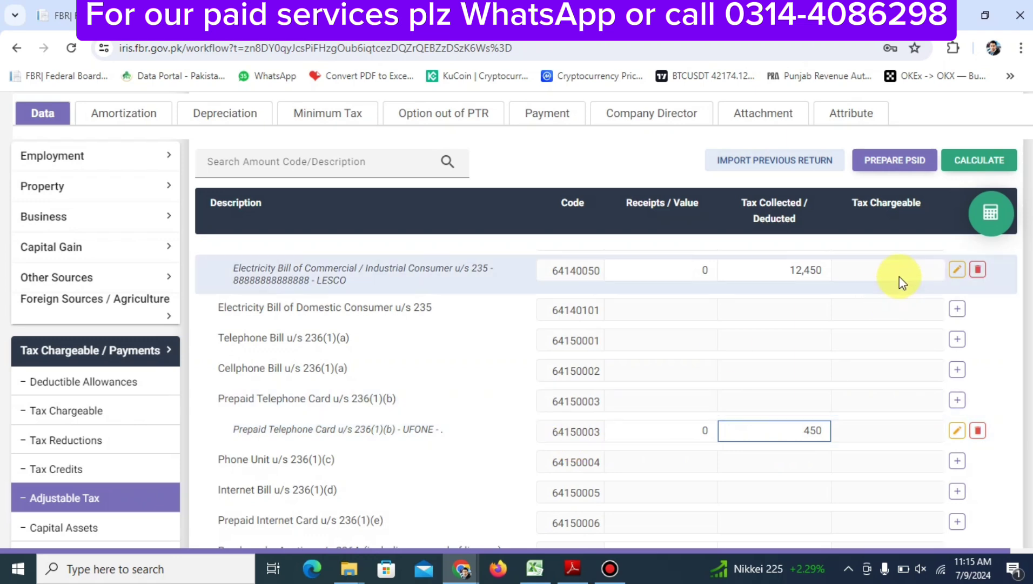
click(978, 222)
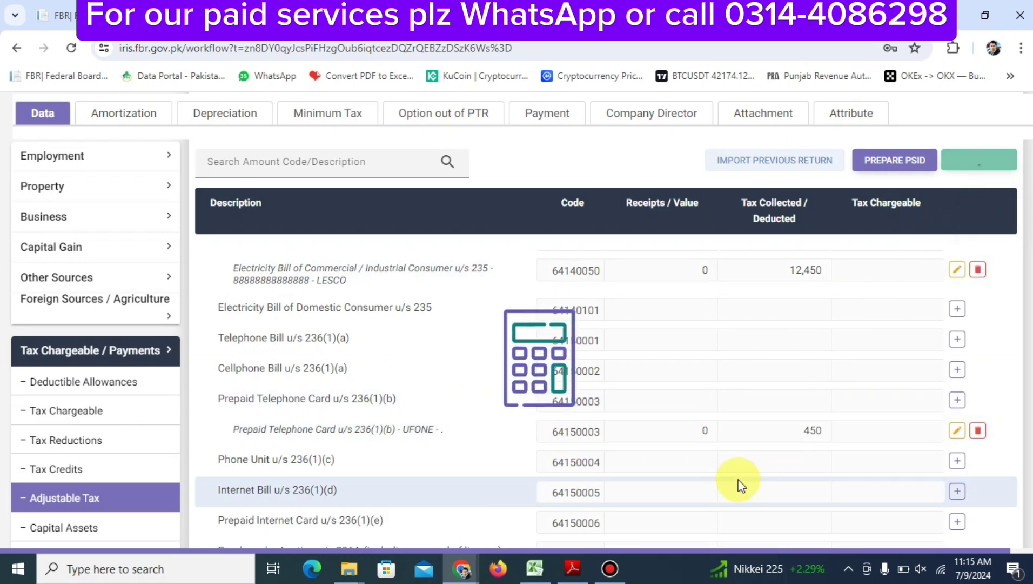
scroll(741, 483, down, 5)
scroll(740, 483, up, 4)
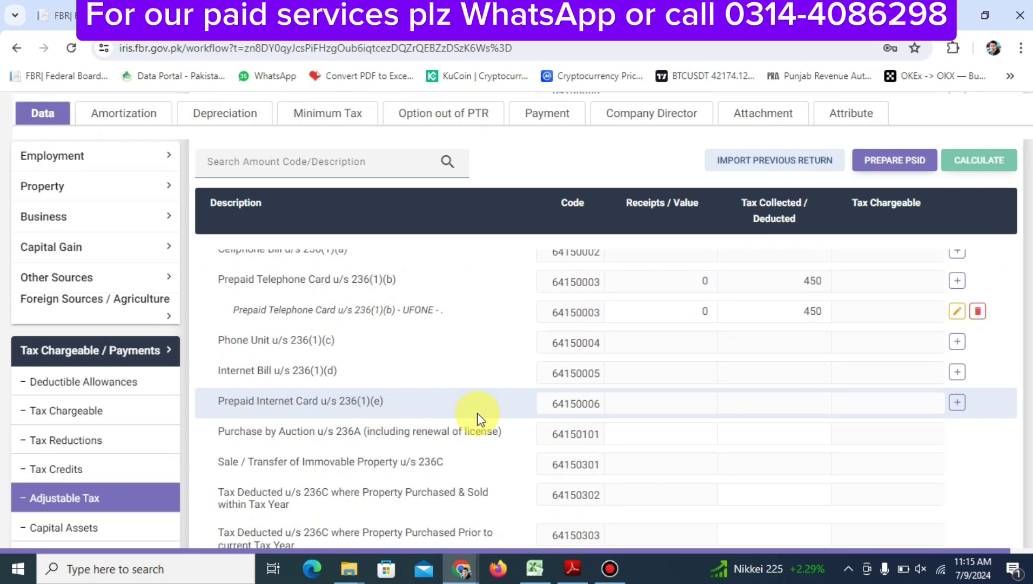
Save the return with Adjustable Tax now totalling 62,900 in tax collected
scroll(478, 418, down, 4)
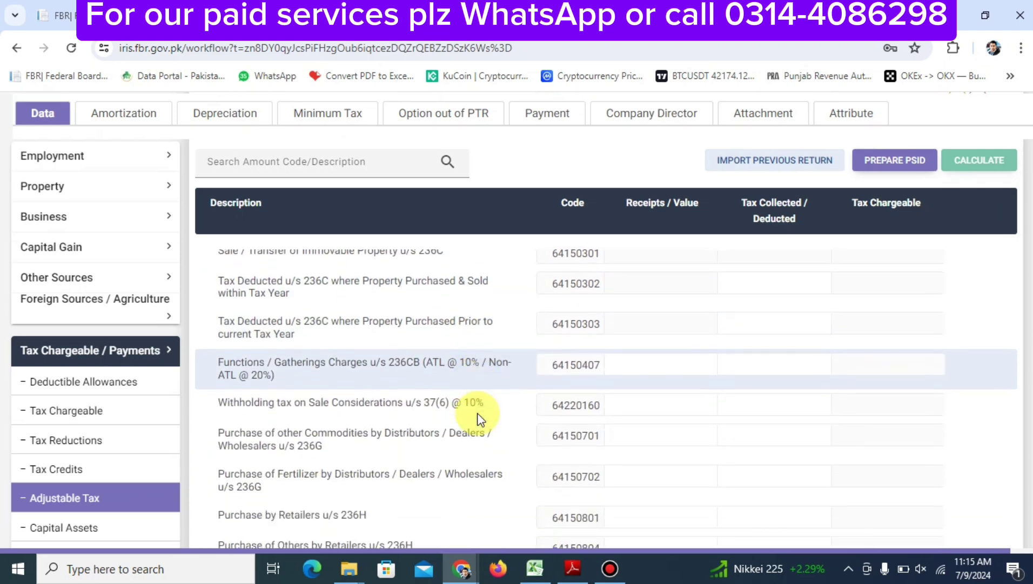
scroll(477, 418, down, 3)
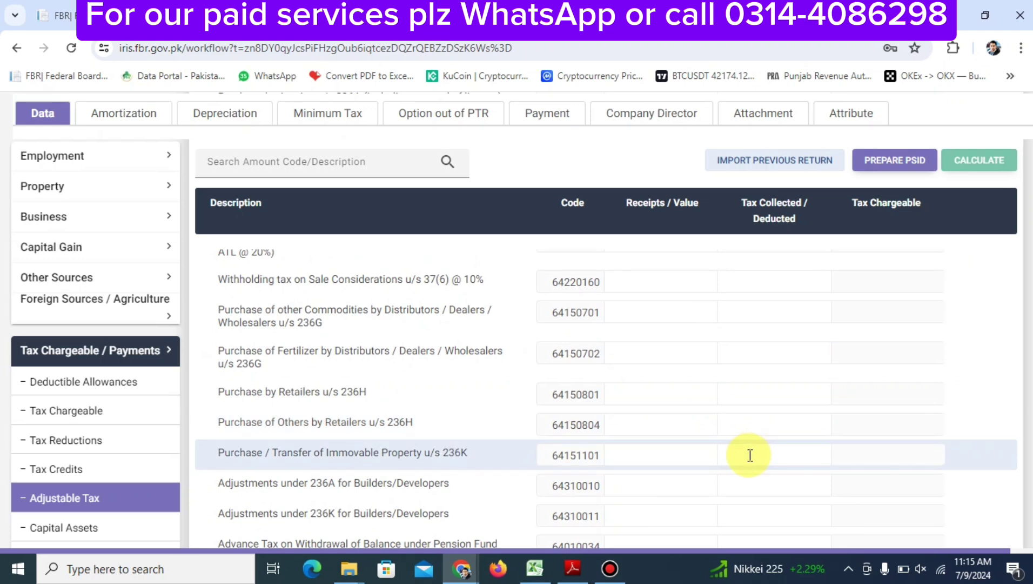
scroll(750, 455, down, 3)
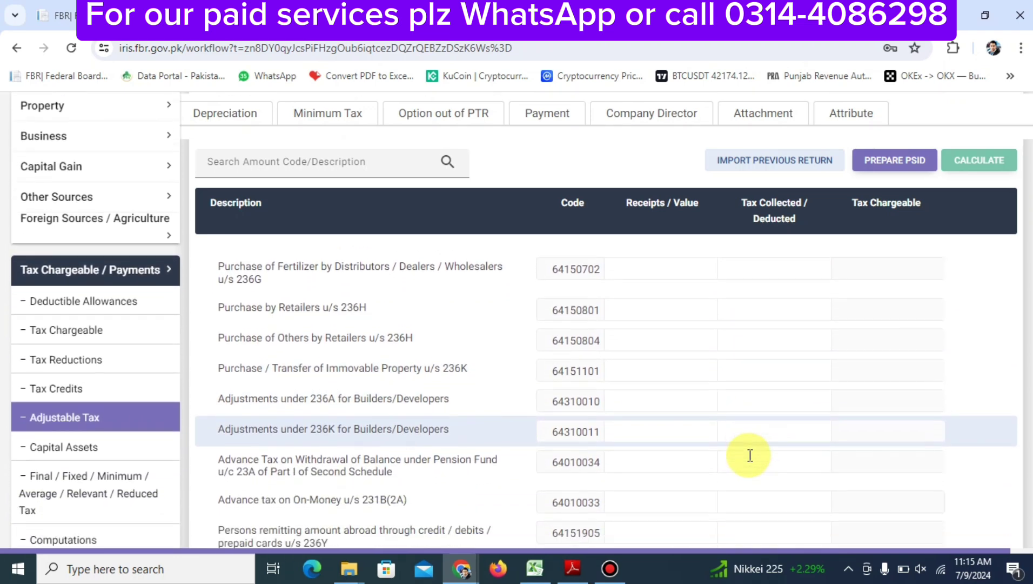
scroll(750, 454, down, 2)
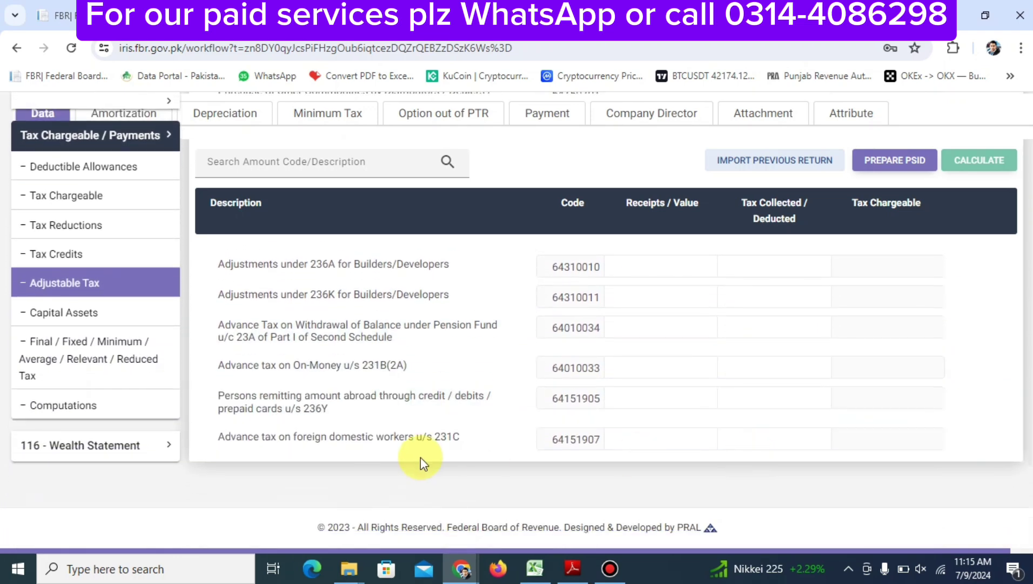
key(Home)
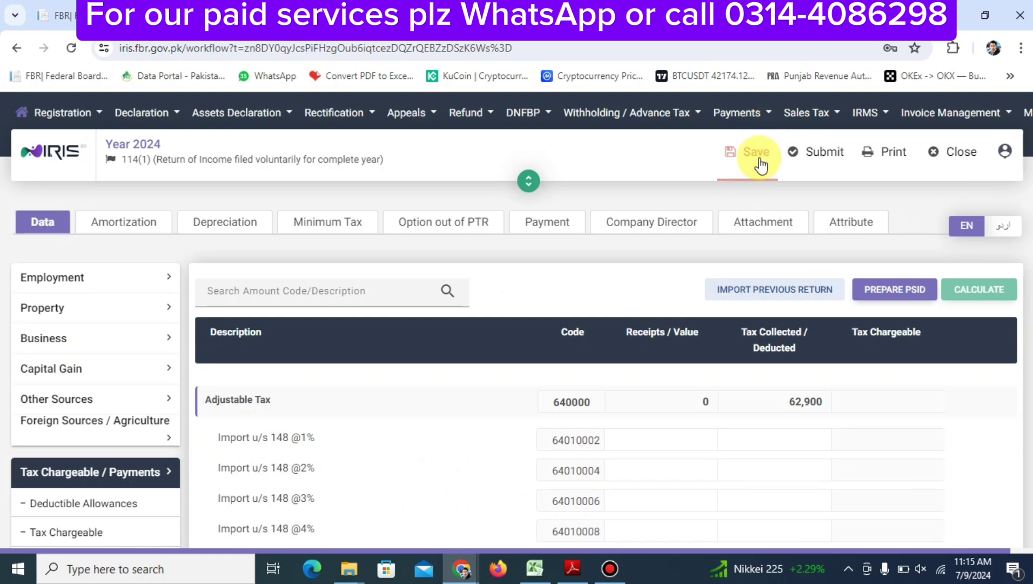
click(760, 159)
scroll(698, 346, down, 10)
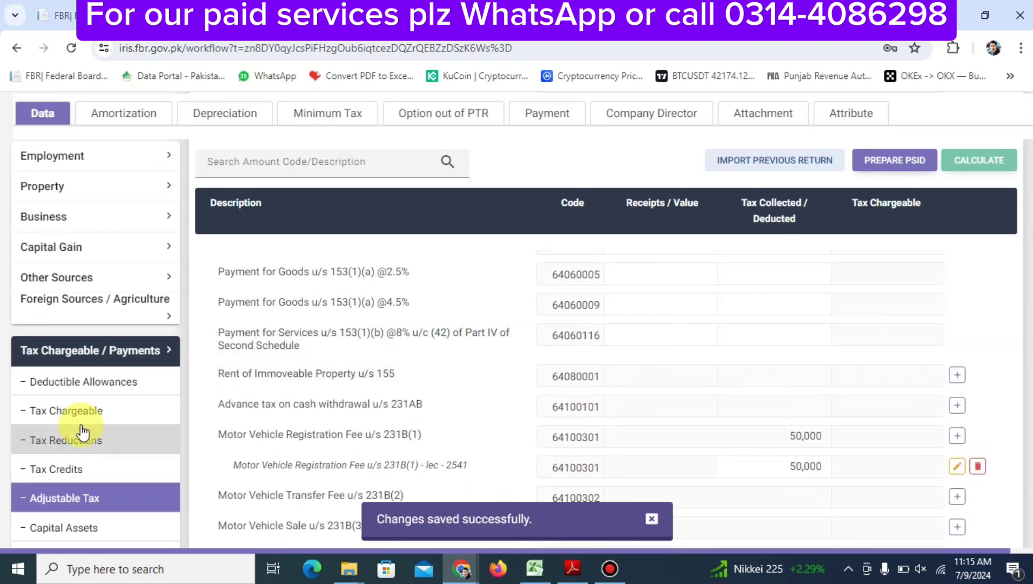
Open the Final / Fixed / Minimum / Average / Relevant / Reduced Tax section
scroll(95, 475, down, 4)
scroll(95, 474, down, 10)
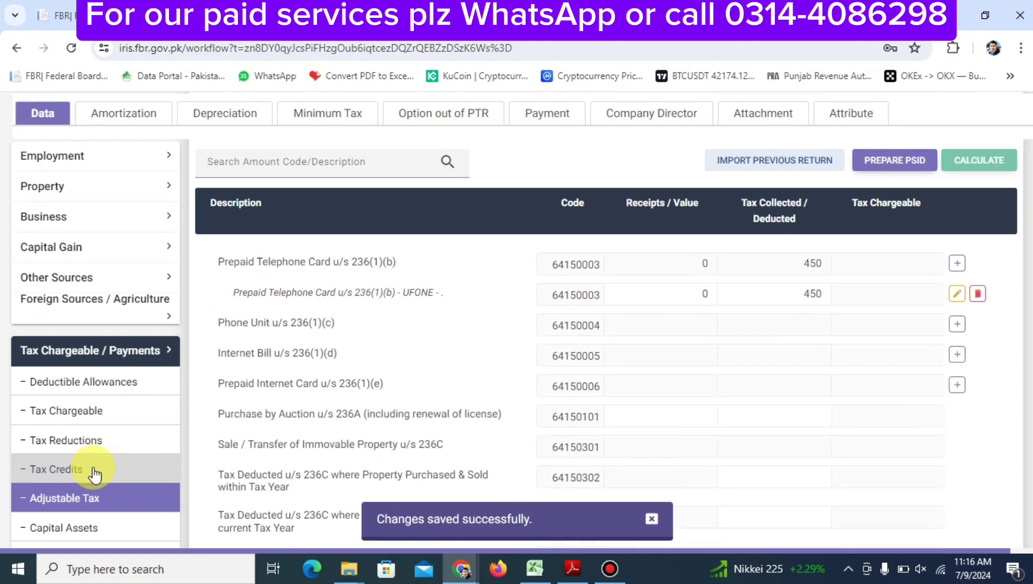
click(94, 465)
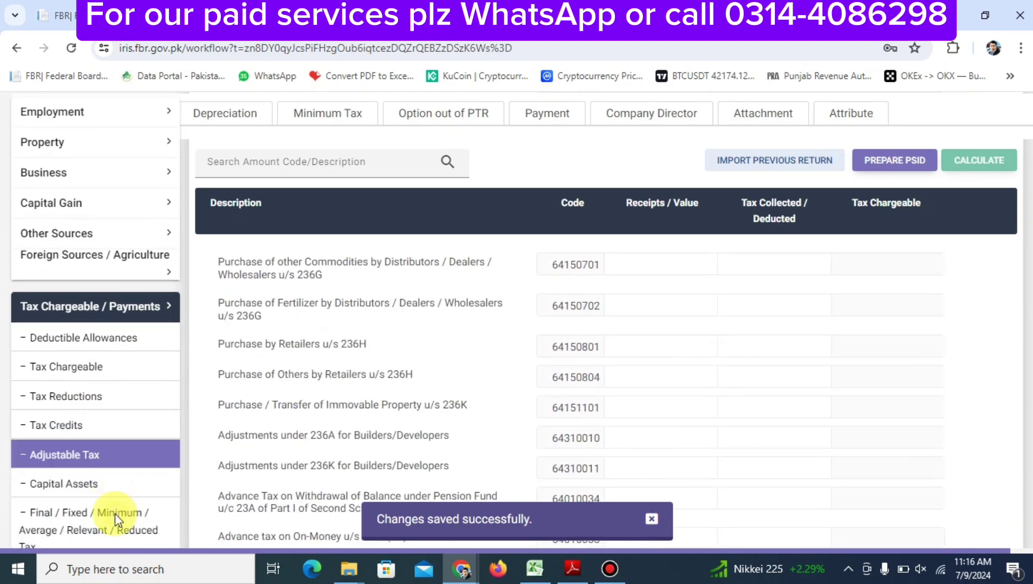
click(97, 527)
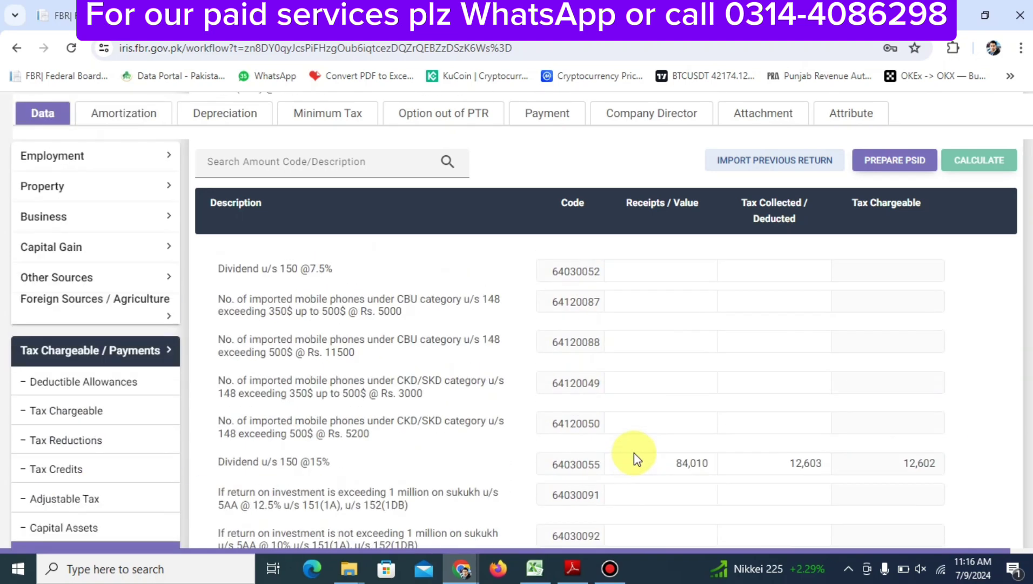
Scroll through the section's rows, including the 15% dividend entry and Prize Bond 64090051
scroll(634, 452, up, 5)
scroll(634, 452, down, 5)
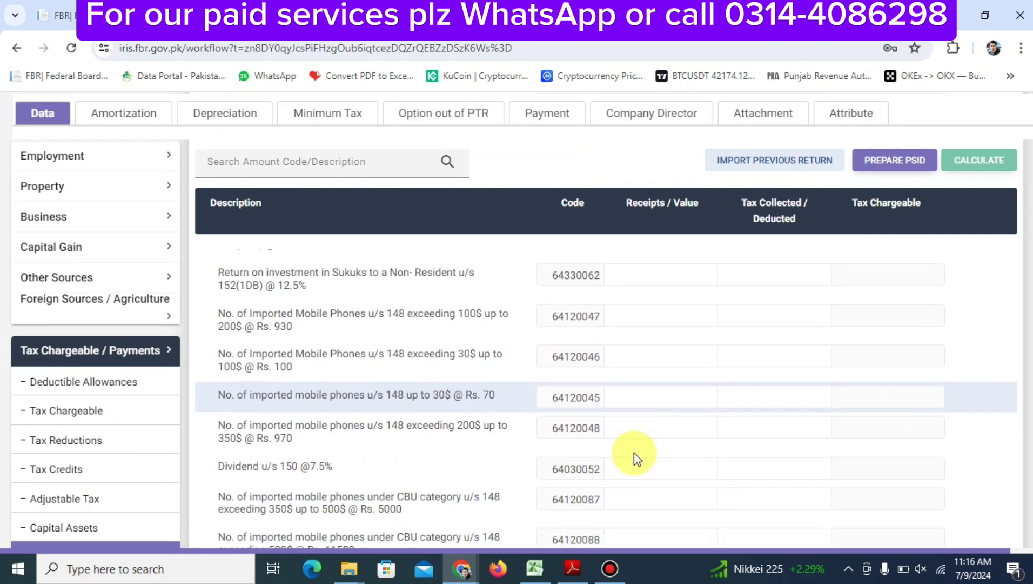
scroll(634, 452, down, 3)
scroll(634, 451, up, 7)
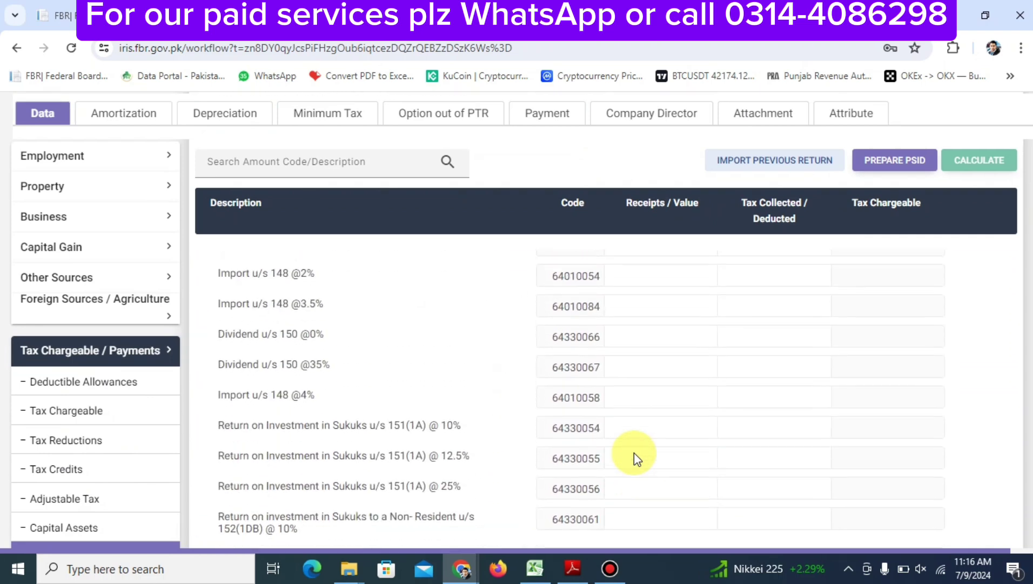
scroll(633, 452, up, 2)
scroll(634, 452, down, 2)
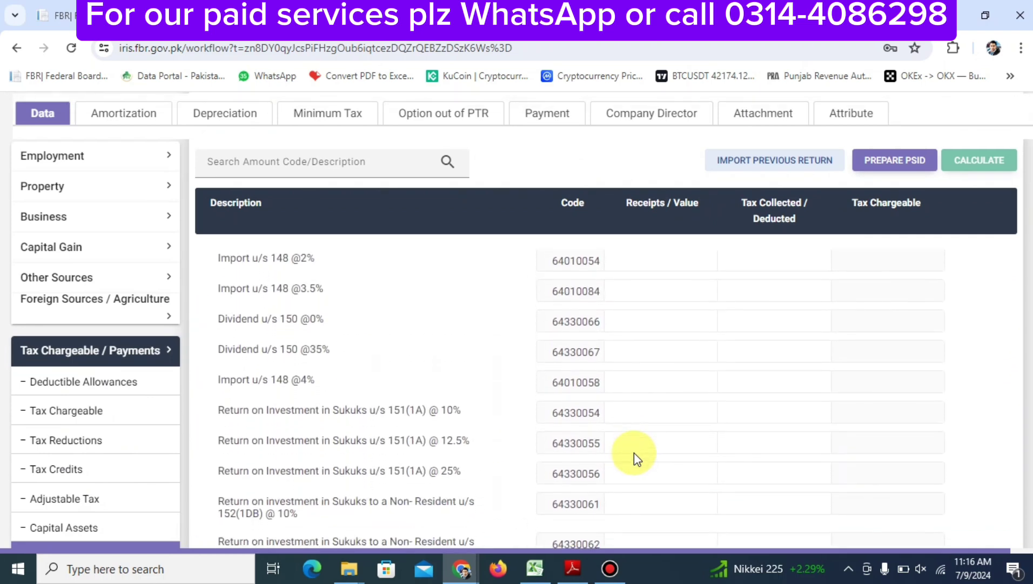
scroll(634, 451, down, 3)
scroll(634, 452, up, 1)
scroll(634, 452, down, 3)
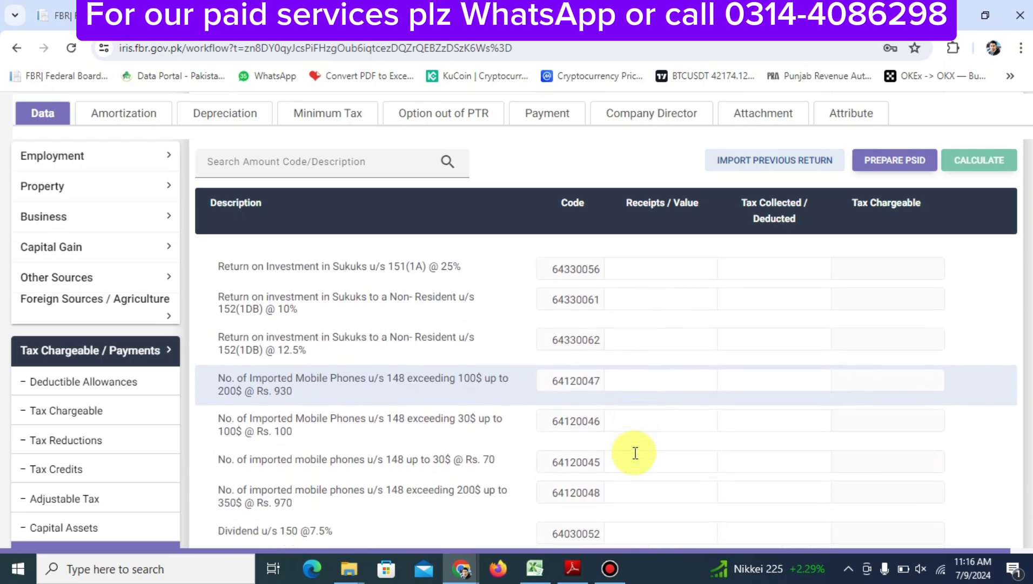
scroll(635, 453, down, 3)
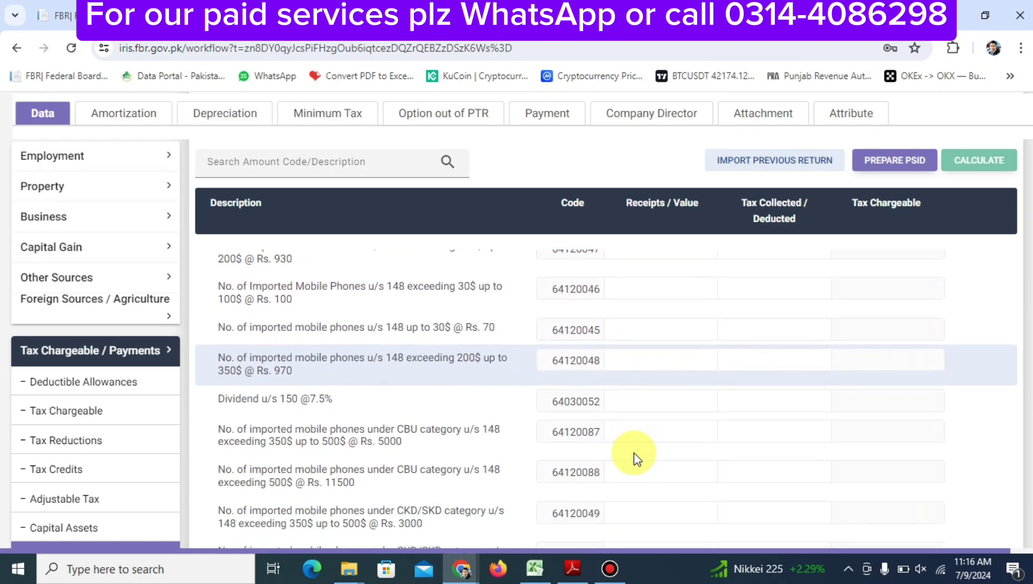
scroll(634, 452, down, 3)
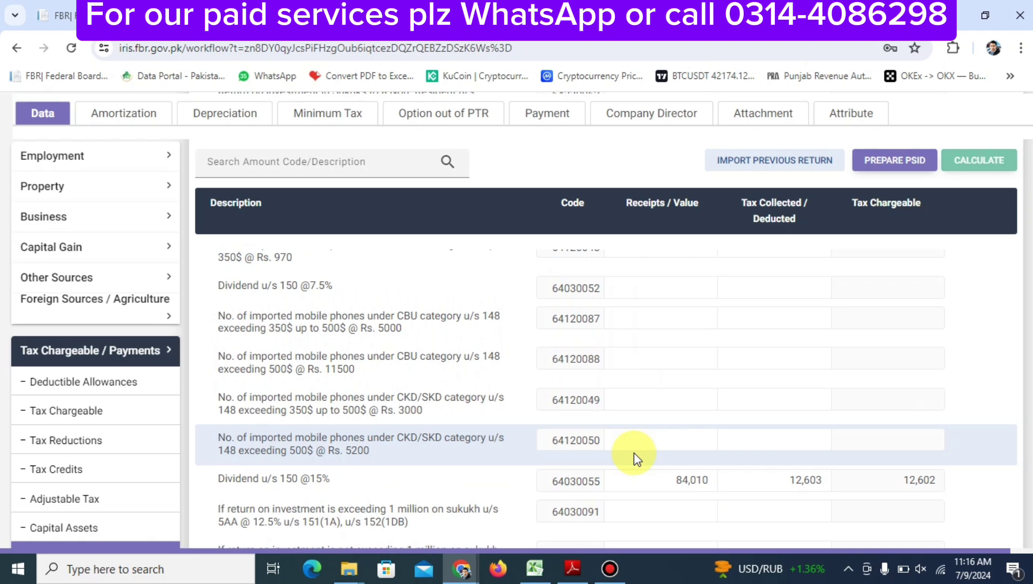
scroll(634, 452, down, 10)
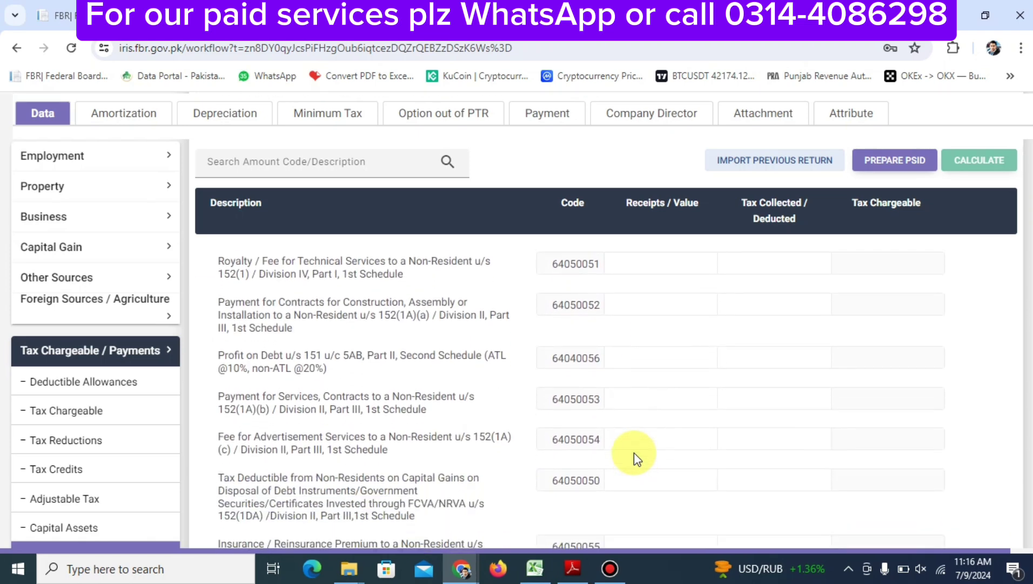
scroll(634, 452, down, 10)
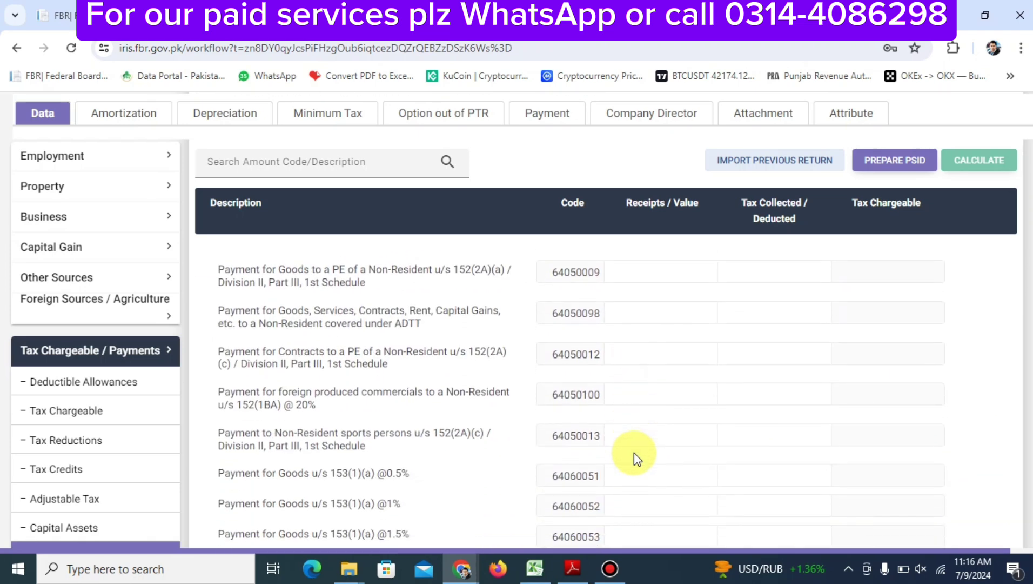
scroll(634, 452, down, 5)
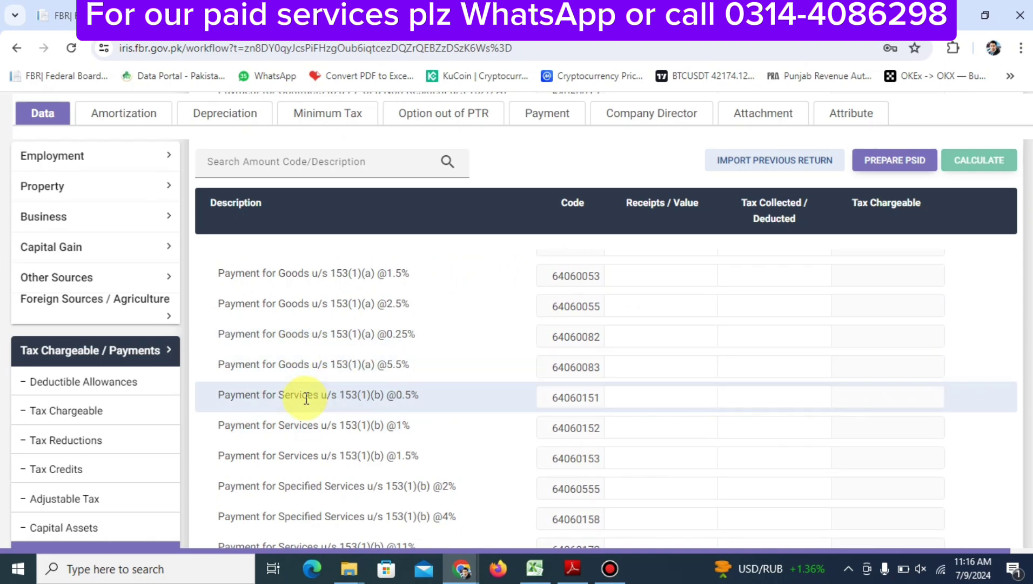
scroll(306, 398, down, 2)
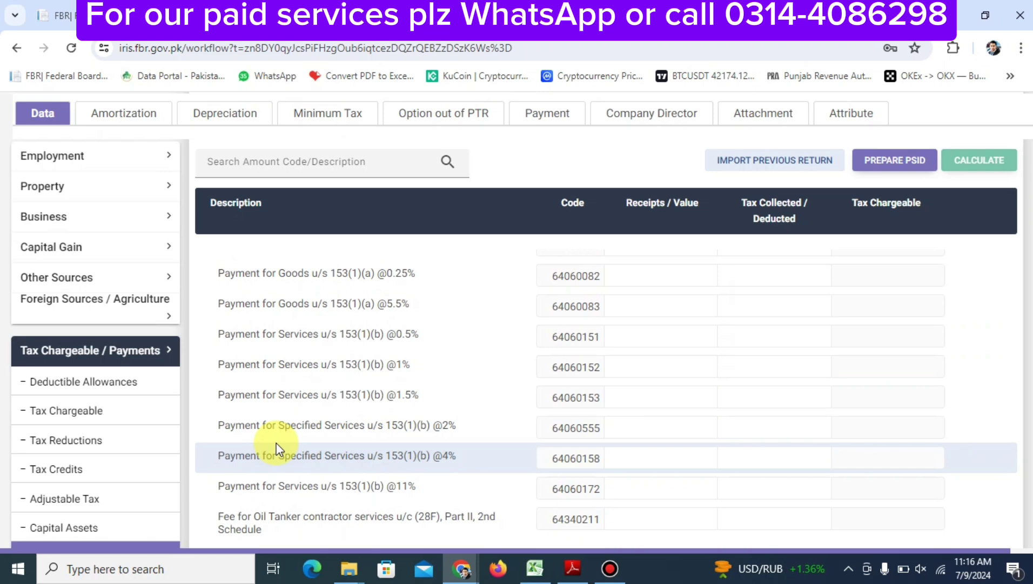
scroll(277, 411, down, 2)
scroll(275, 412, up, 1)
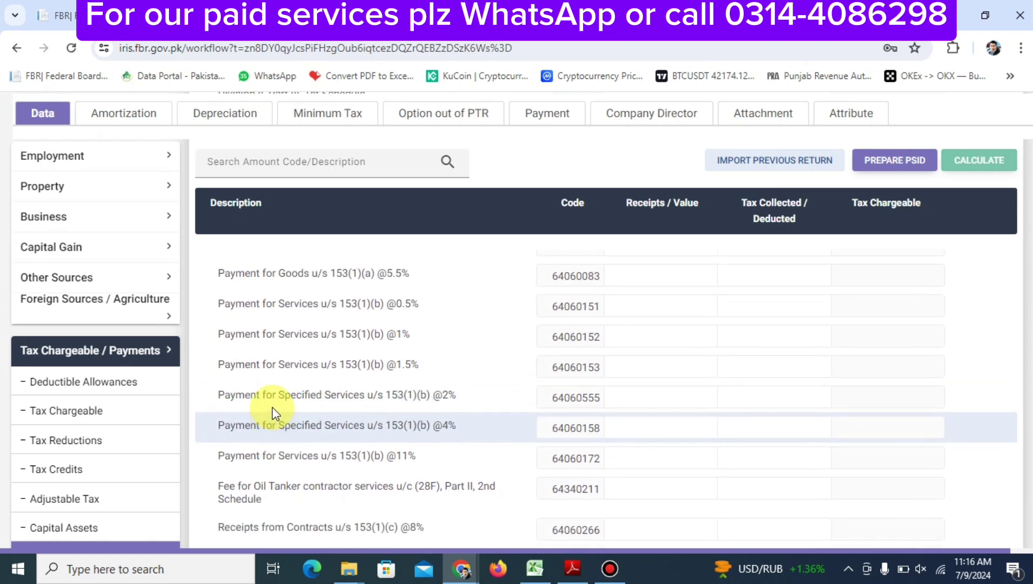
scroll(275, 413, up, 1)
scroll(274, 411, down, 7)
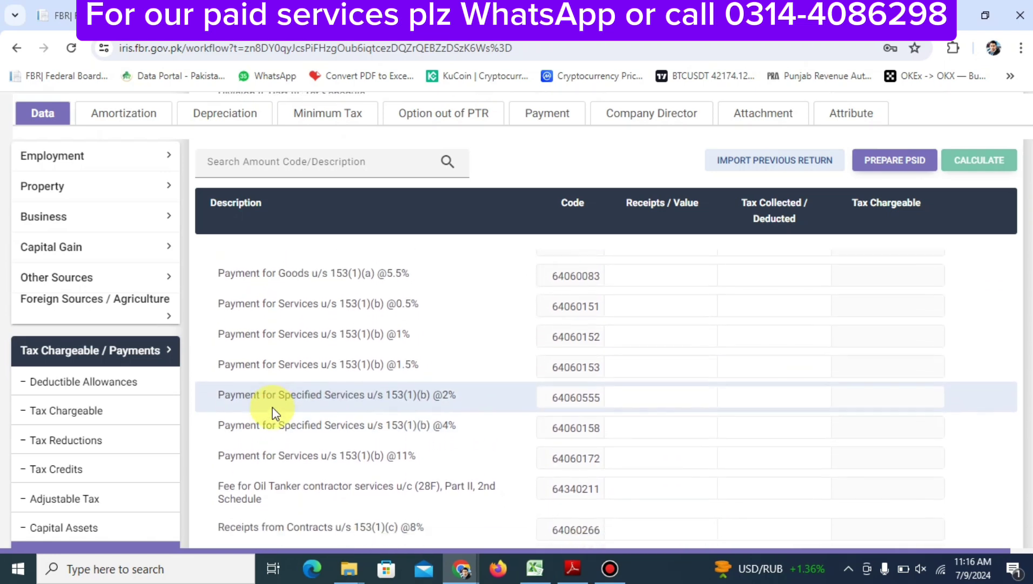
scroll(274, 406, down, 3)
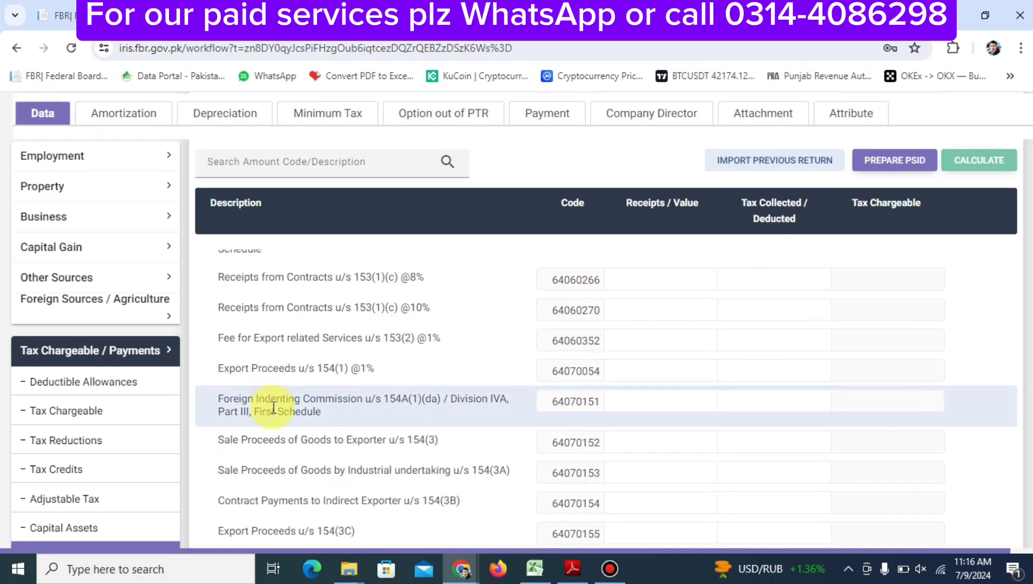
scroll(274, 410, down, 7)
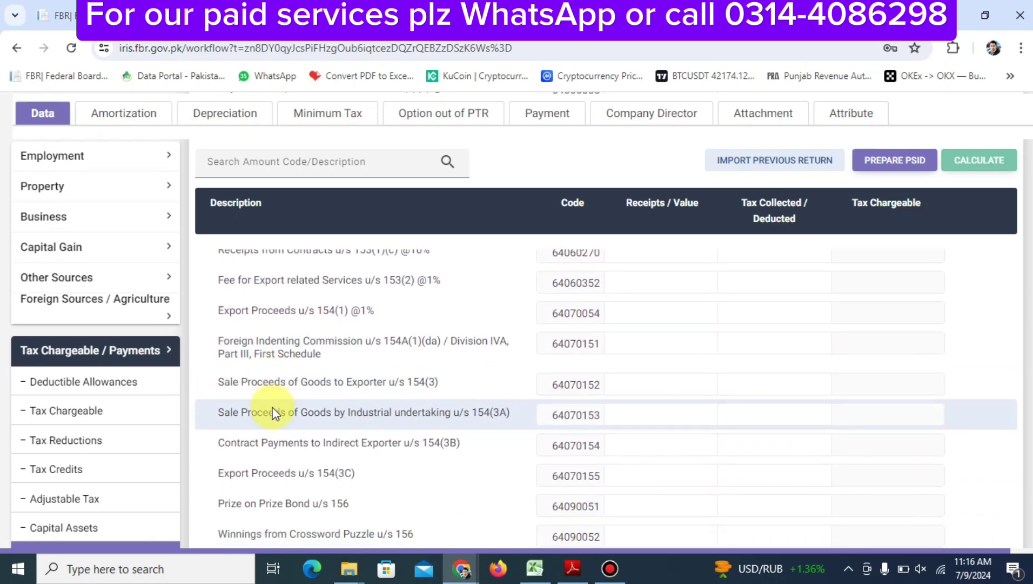
scroll(274, 408, down, 2)
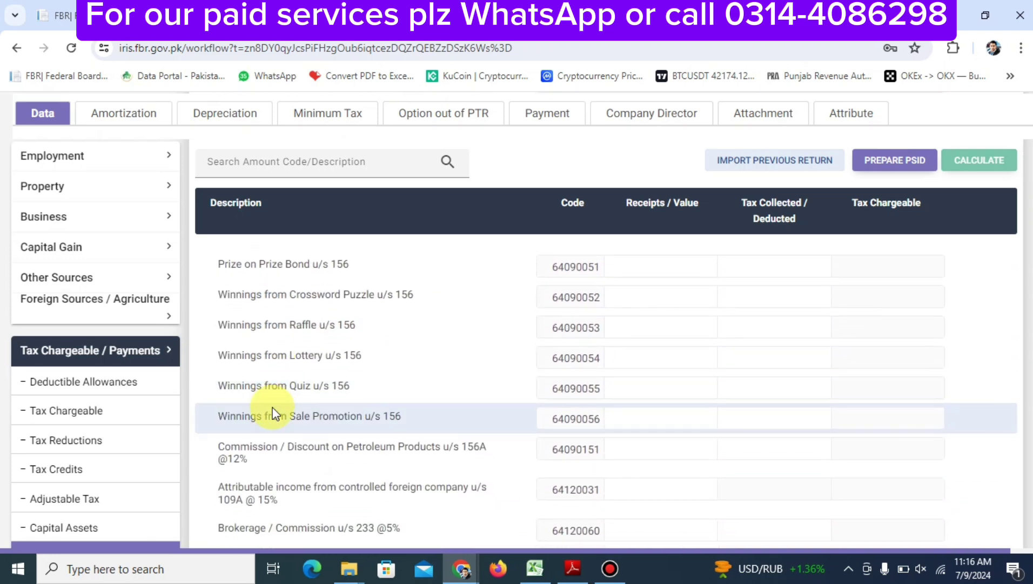
Search the page for '236H' to reach the Purchase by Retailers rows 64150801 and 64150804
key(ctrl+f)
text(236G)
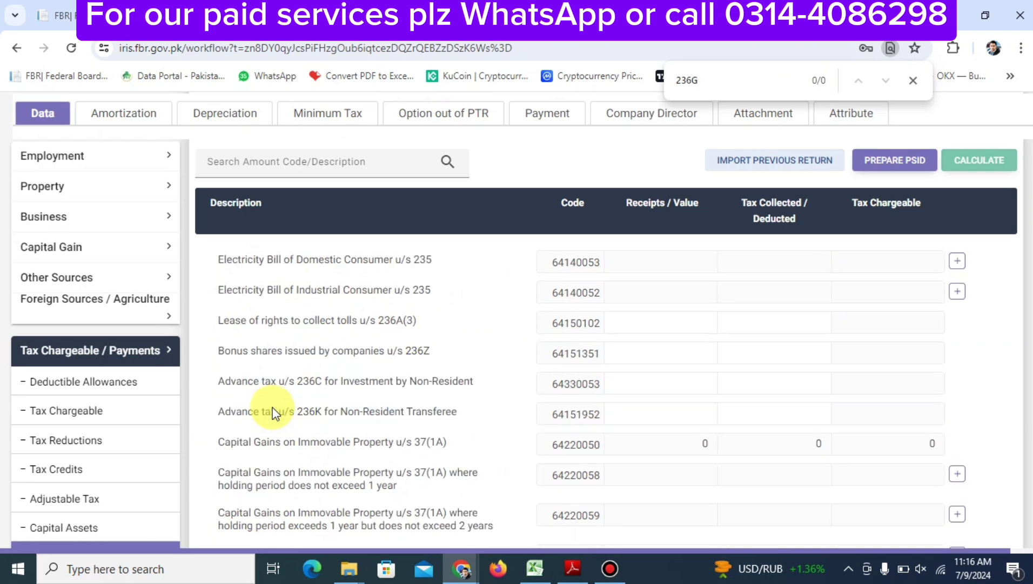
key(BackSpace)
text(H)
scroll(65, 432, down, 4)
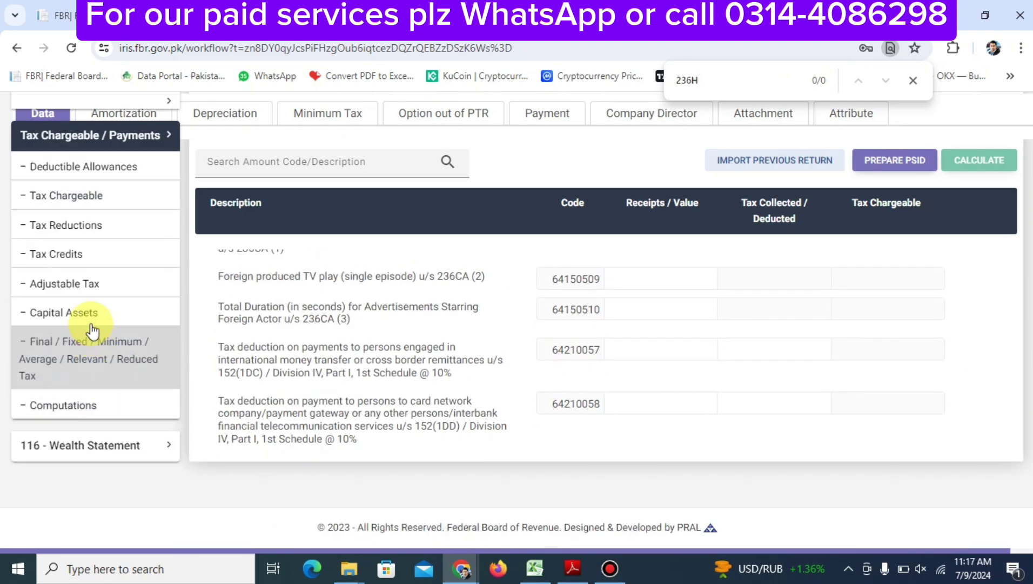
click(82, 294)
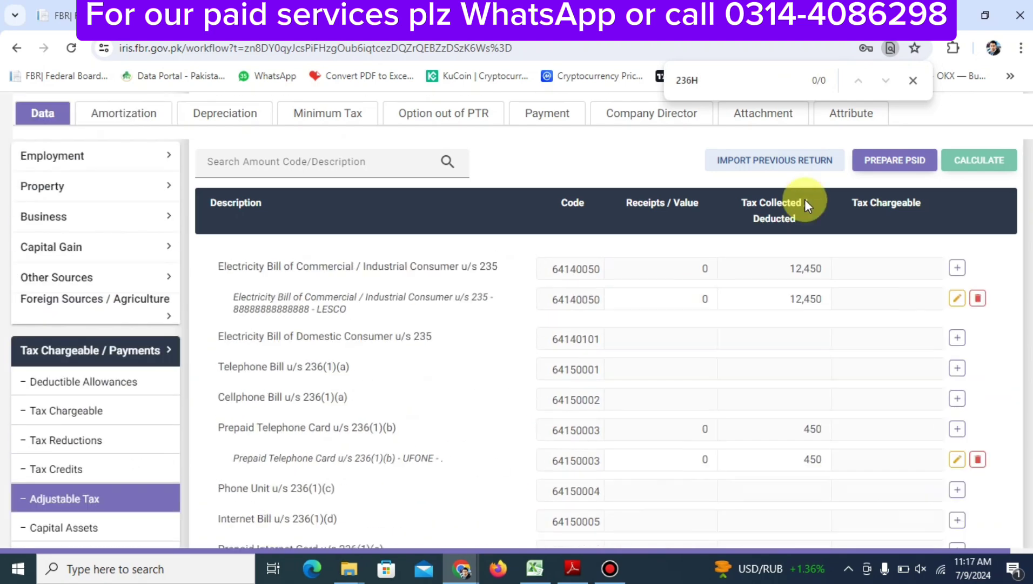
key(Return)
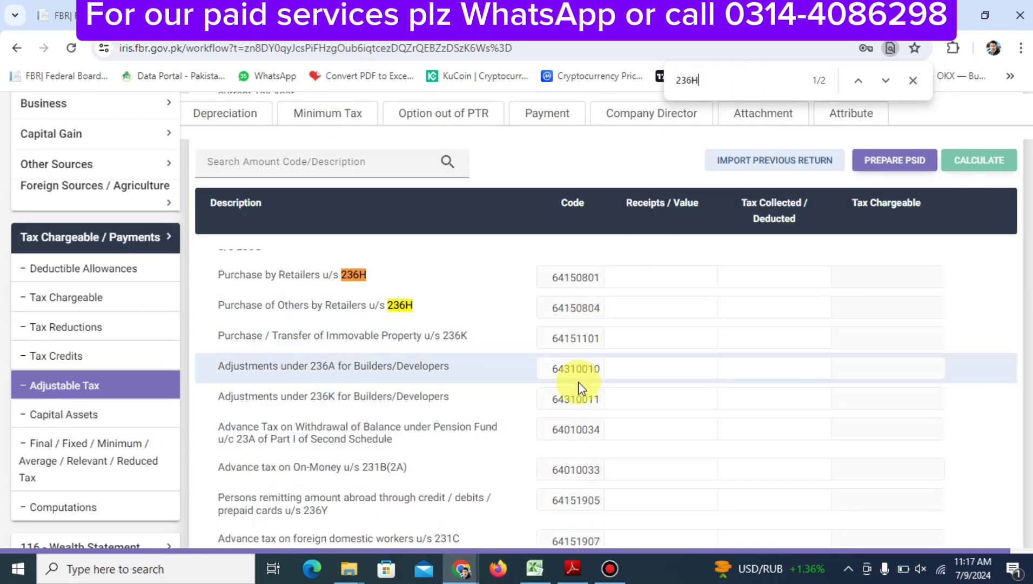
scroll(578, 382, up, 5)
scroll(578, 382, down, 4)
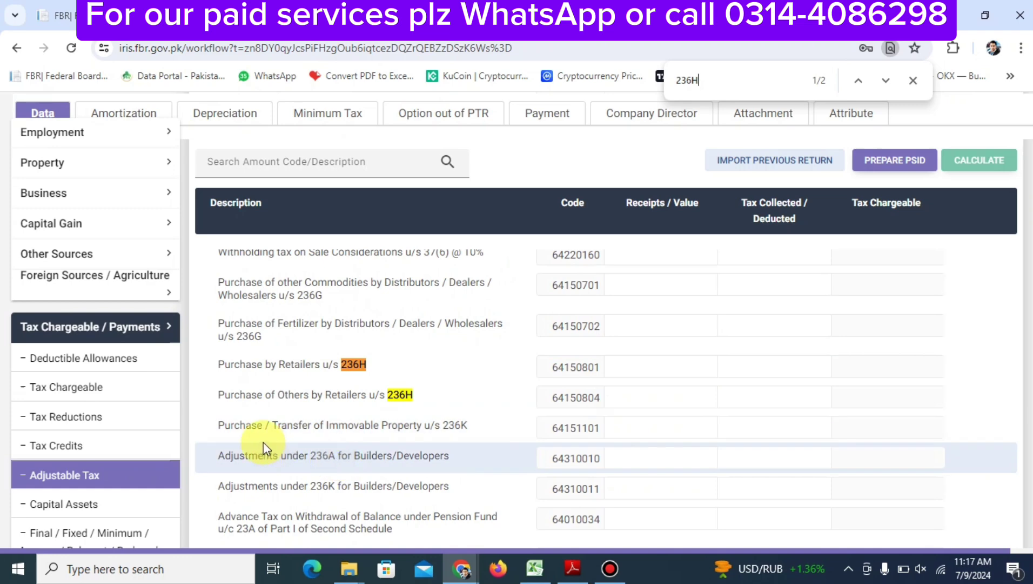
Enter 25,400 tax collected for Purchase by Retailers u/s 236H (64150801) and recalculate
click(782, 368)
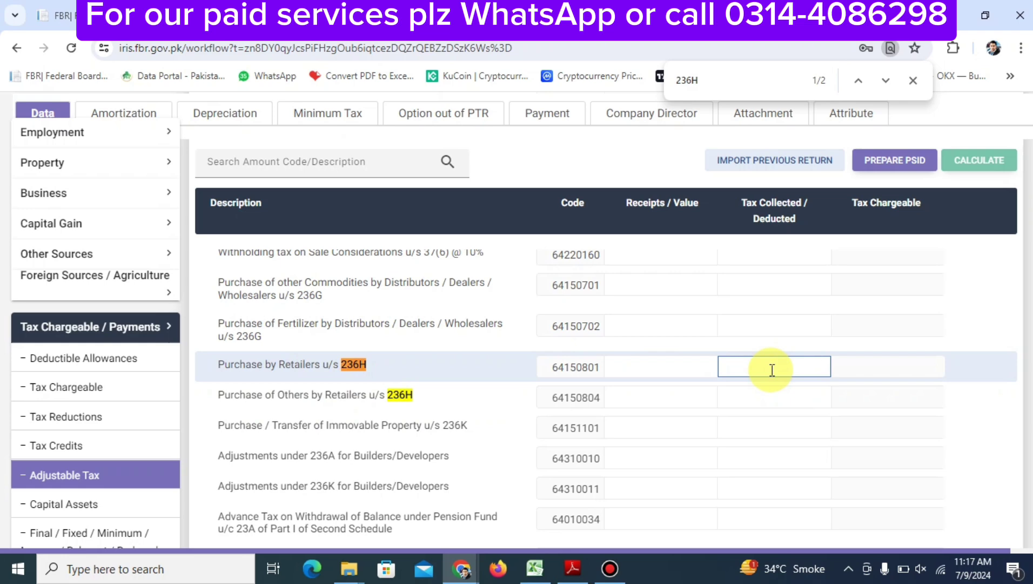
text(25400)
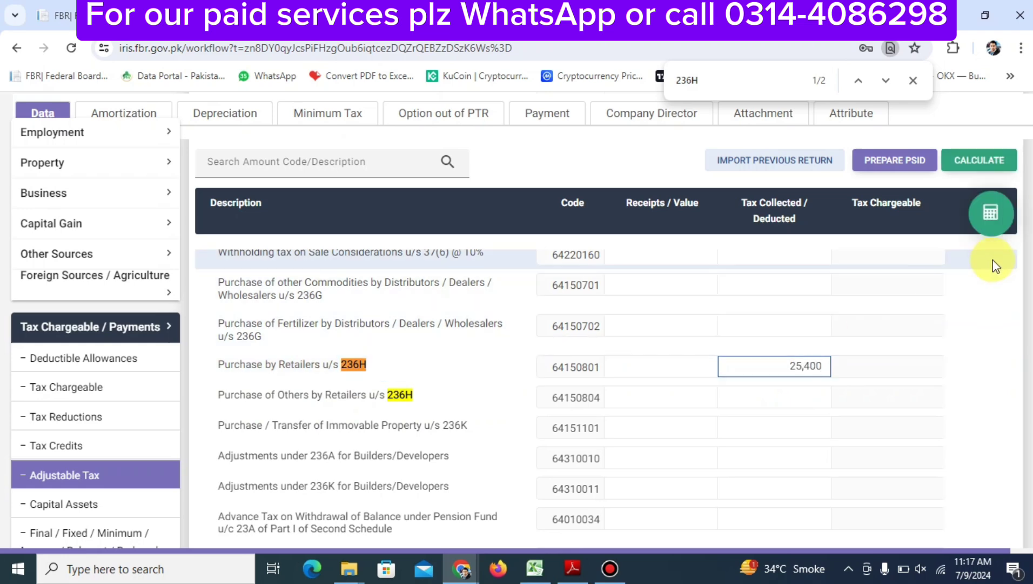
click(991, 228)
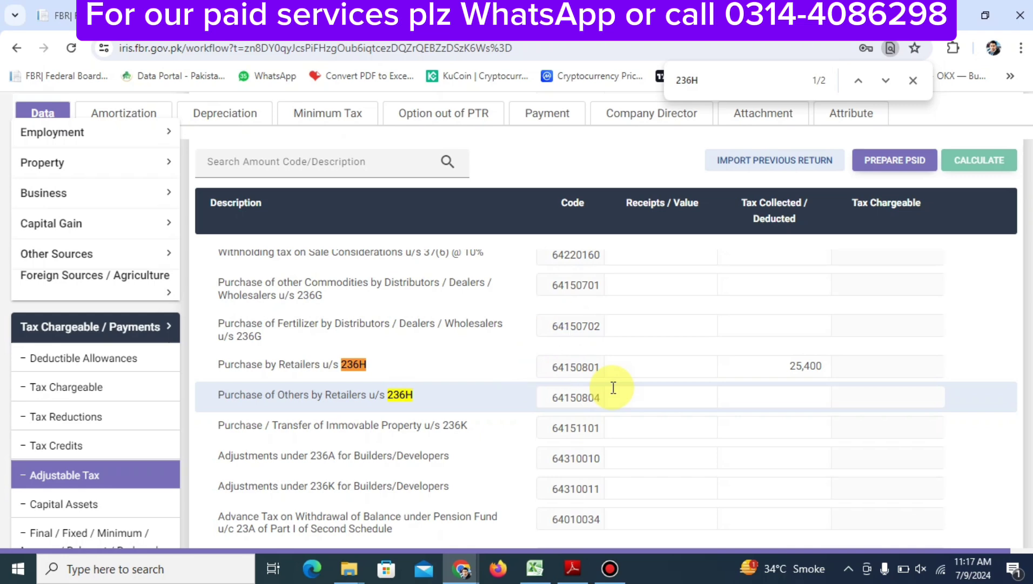
Open the Final / Fixed / Minimum tax section
scroll(614, 387, down, 3)
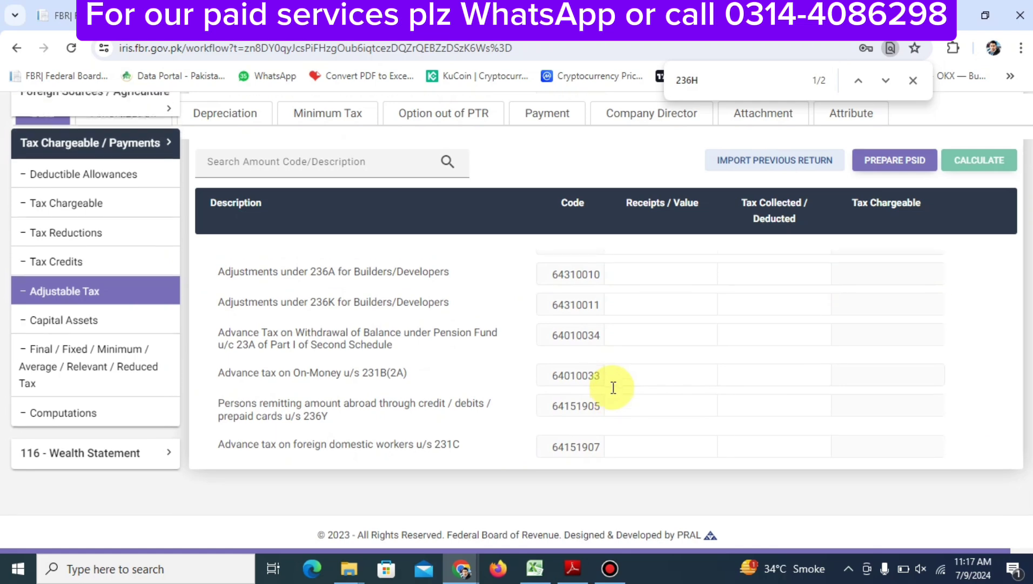
scroll(613, 387, up, 10)
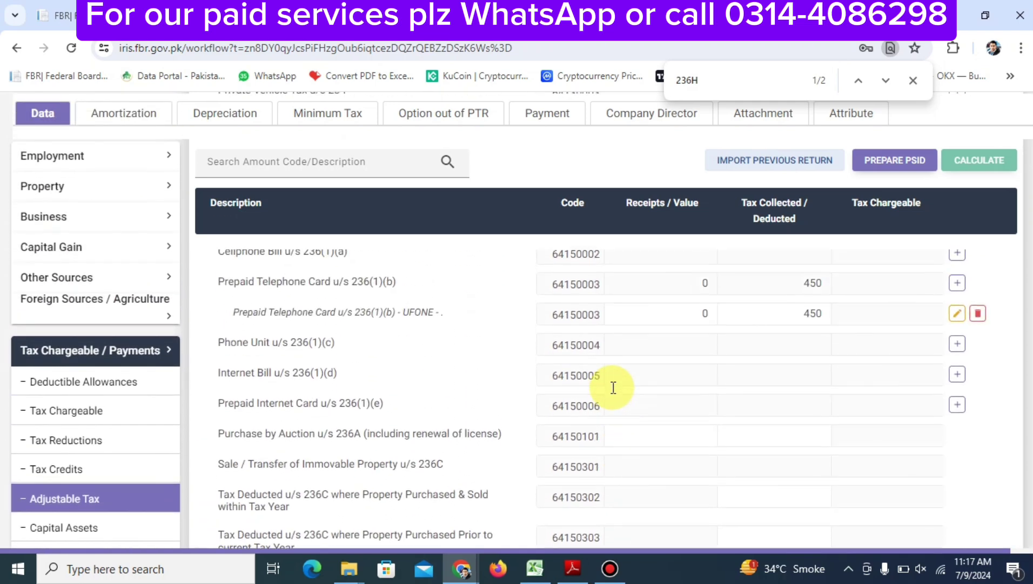
scroll(611, 387, up, 15)
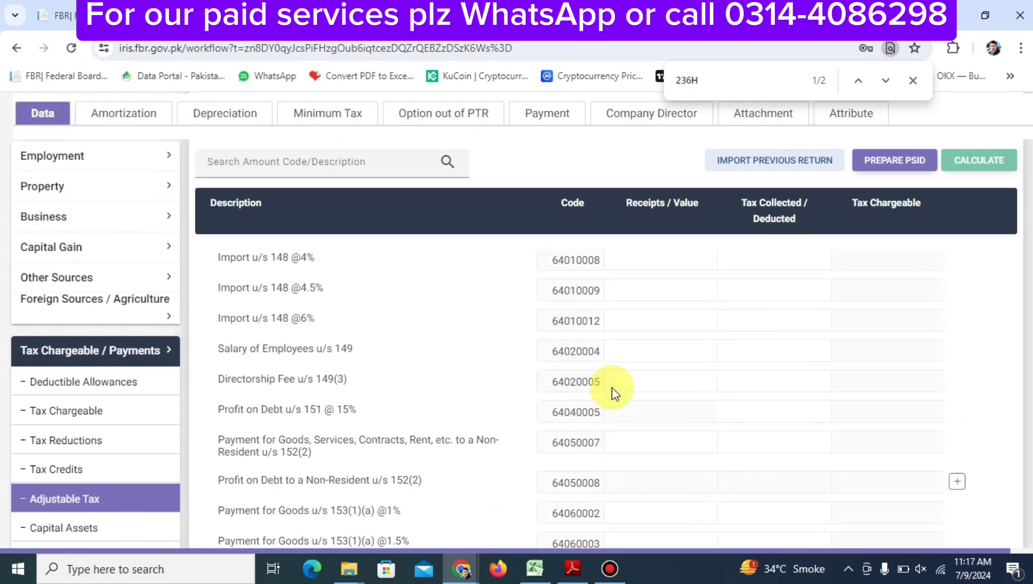
scroll(612, 387, down, 5)
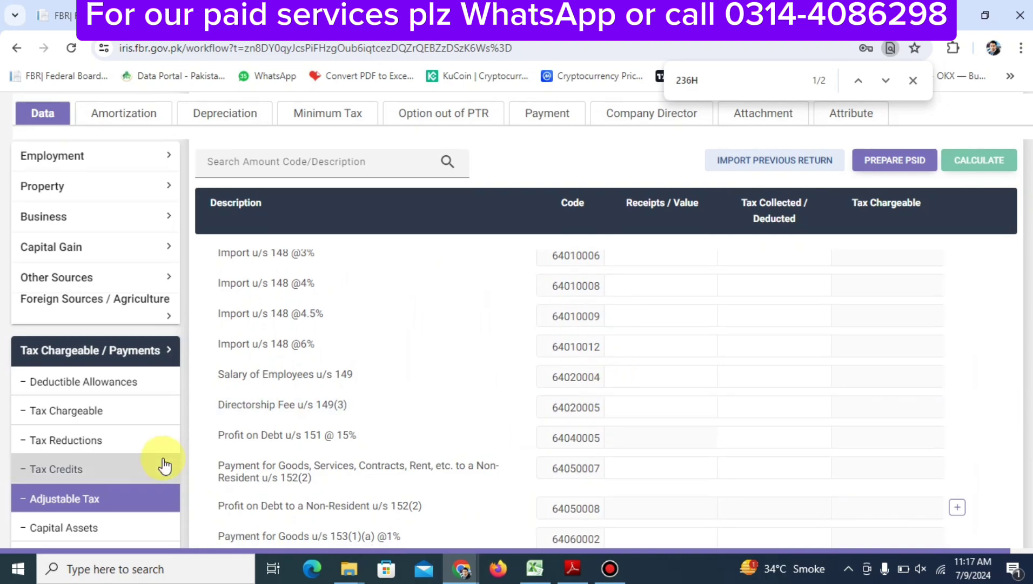
scroll(122, 480, down, 5)
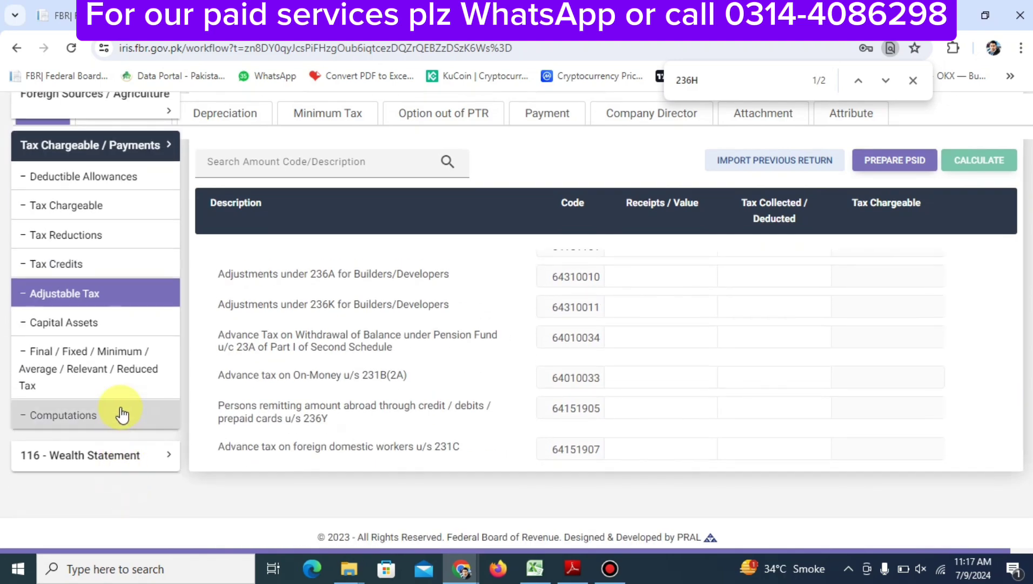
click(113, 383)
scroll(425, 398, down, 5)
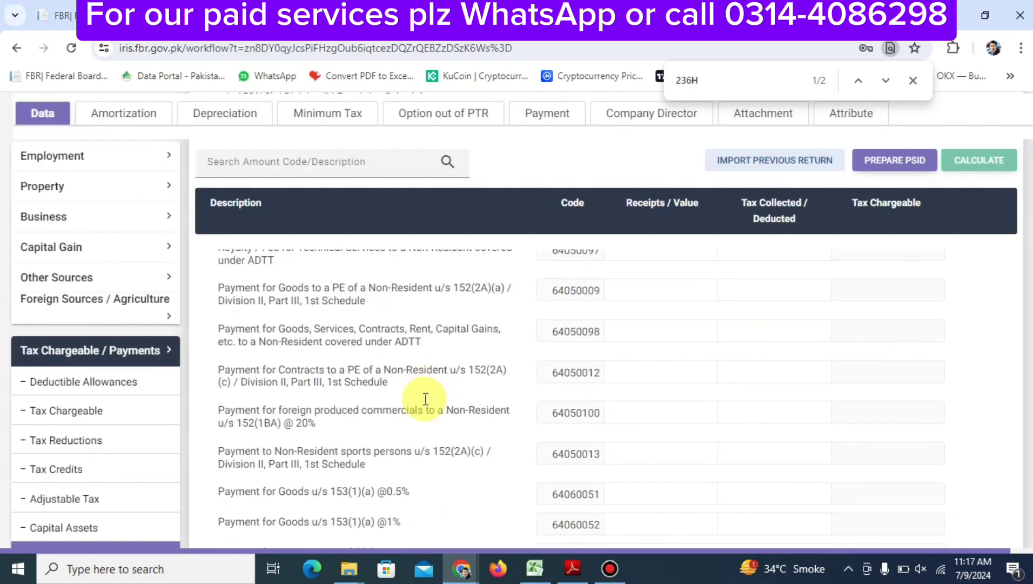
scroll(424, 397, up, 2)
scroll(425, 399, up, 1)
Search '153', check the 5.5% goods row, and view Computations showing 260,900 business income
key(ctrl+f)
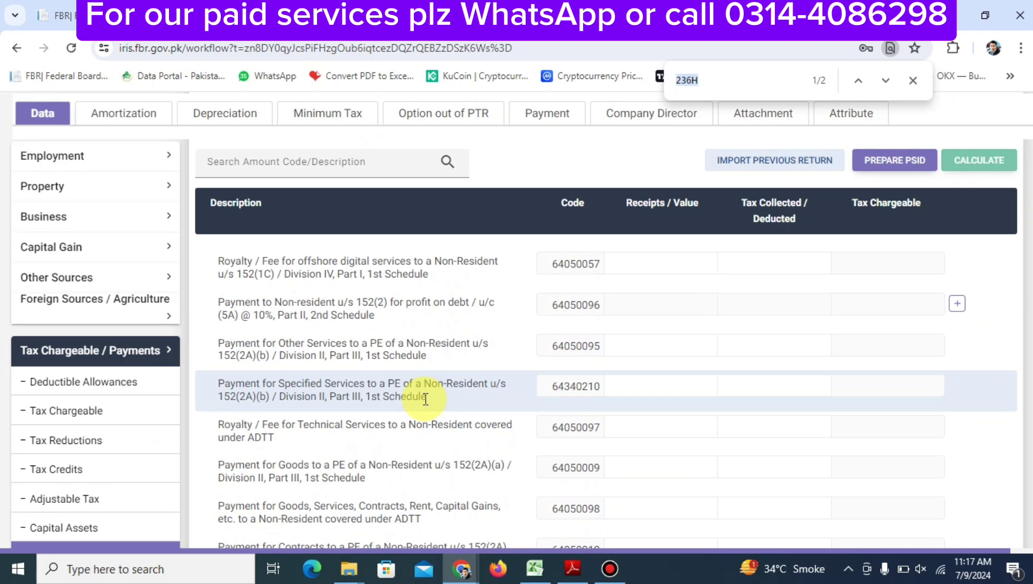
text(153)
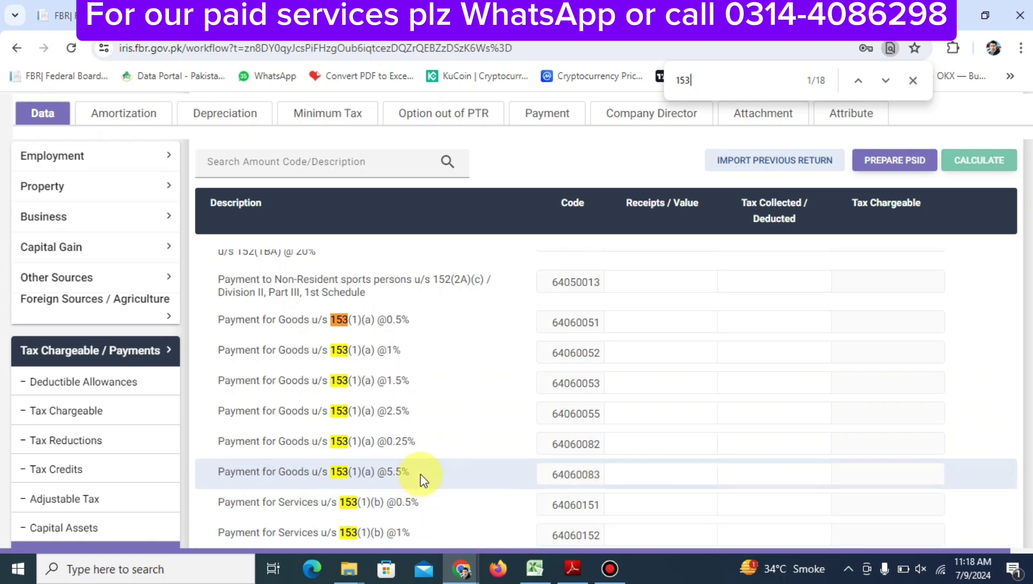
click(744, 475)
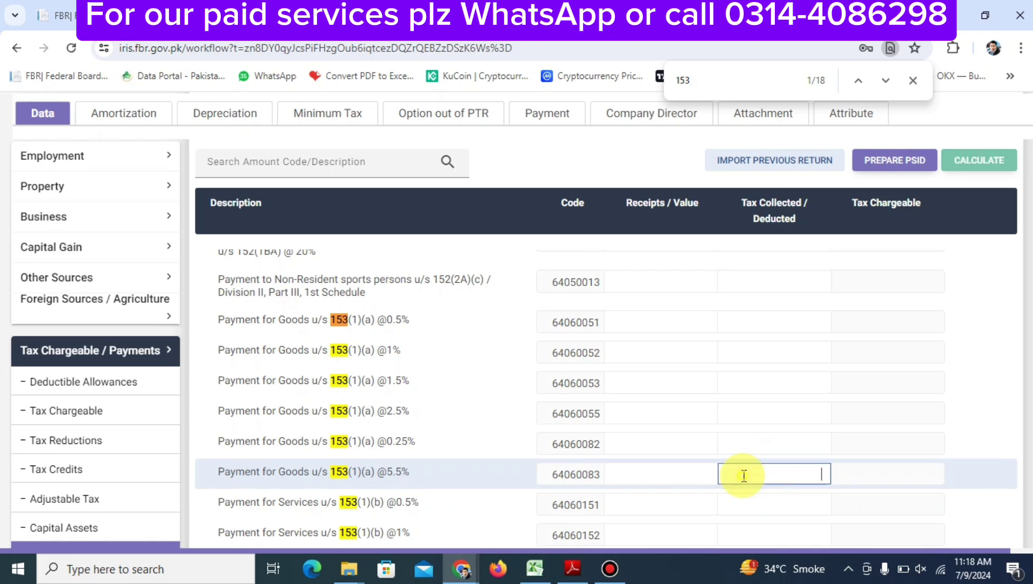
scroll(128, 490, down, 10)
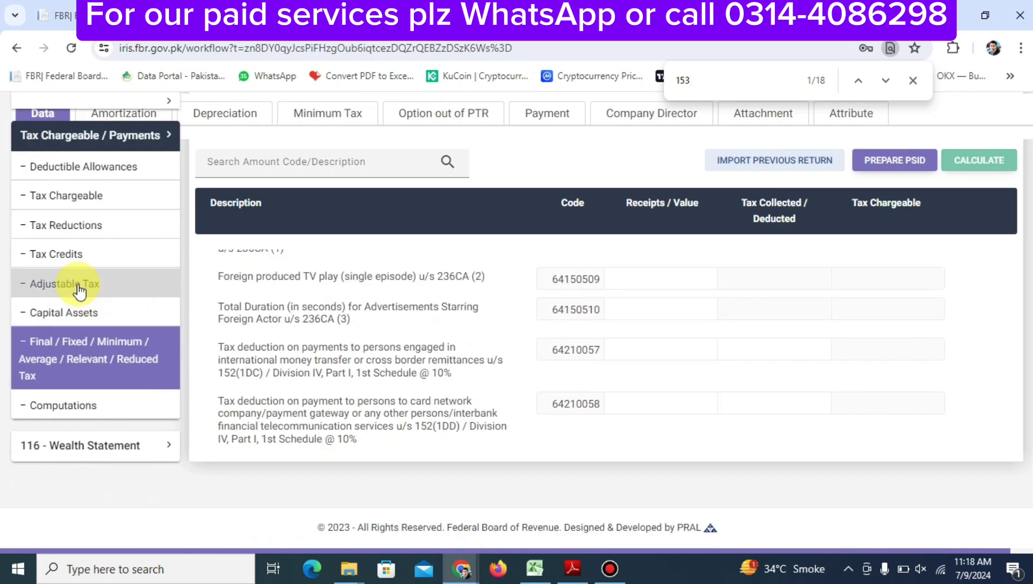
click(88, 411)
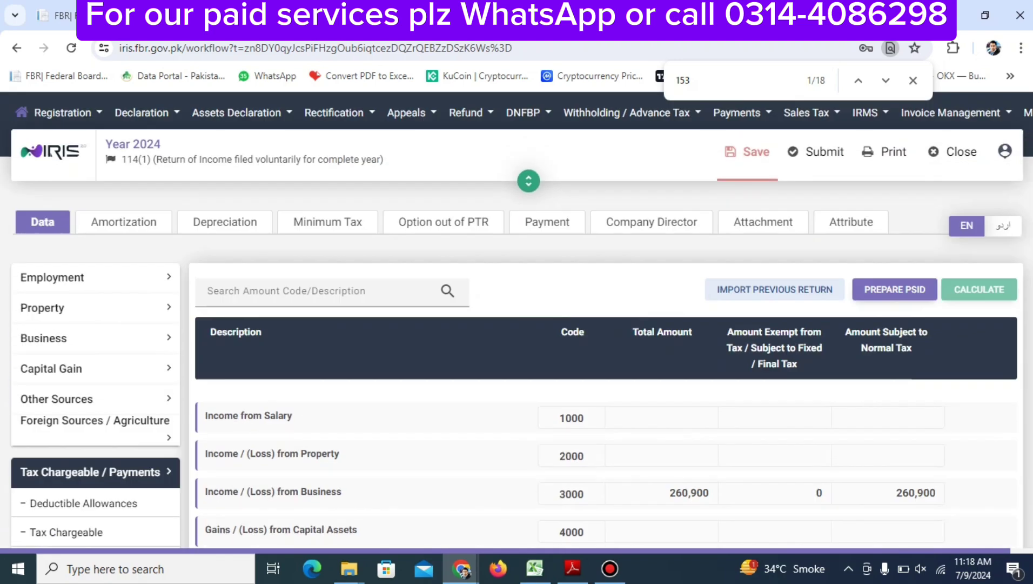
scroll(661, 475, down, 15)
scroll(660, 476, up, 15)
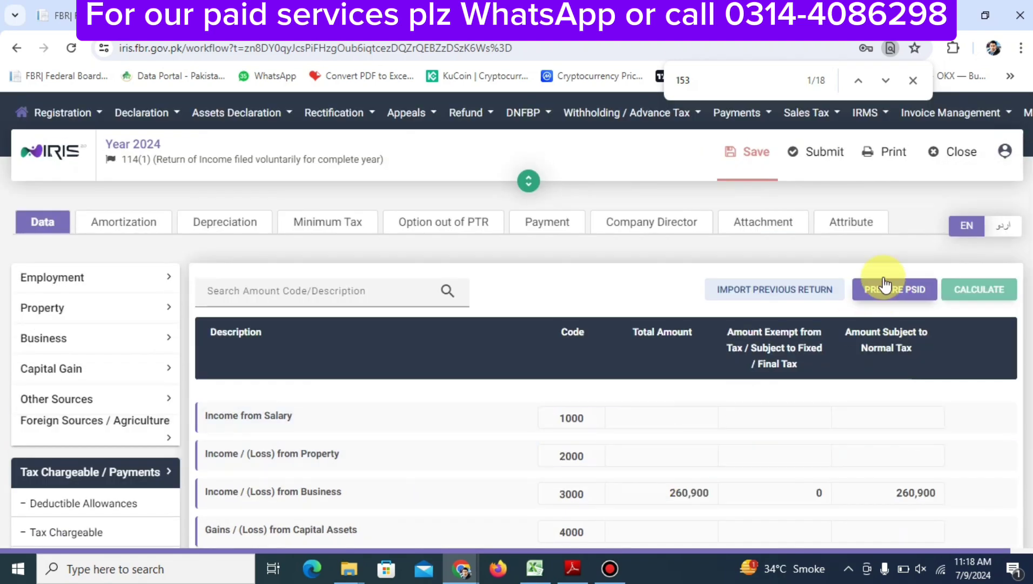
Save the return and review Computations: taxable income 260,900, tax chargeable 12,602, refundable 88,301
click(766, 168)
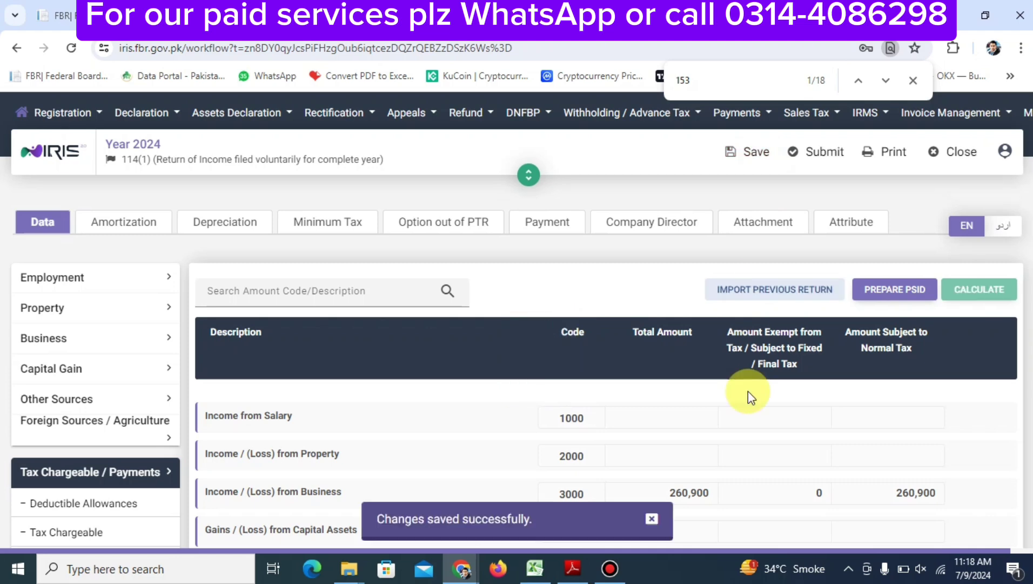
scroll(749, 390, down, 10)
scroll(749, 391, up, 5)
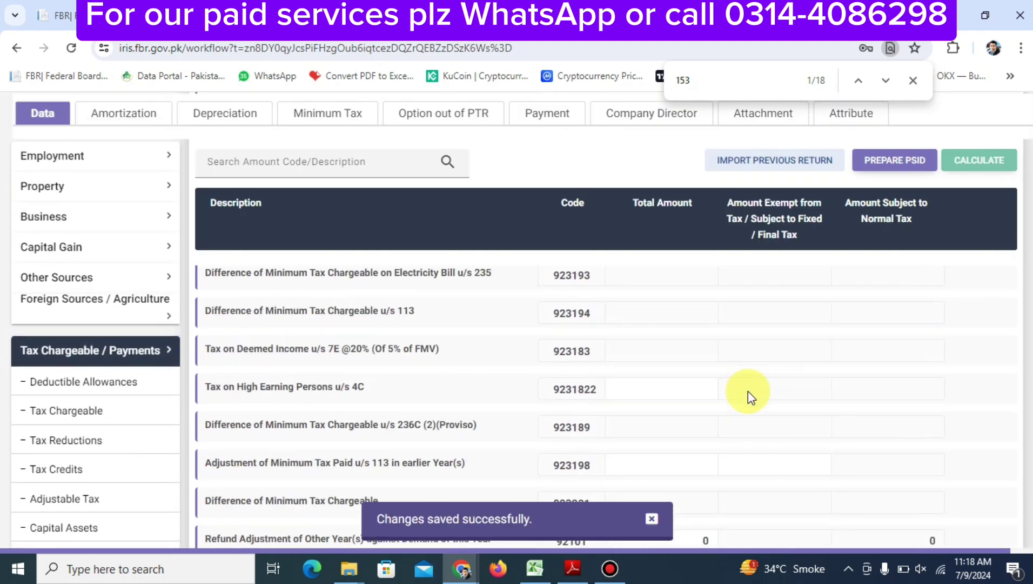
scroll(748, 391, up, 10)
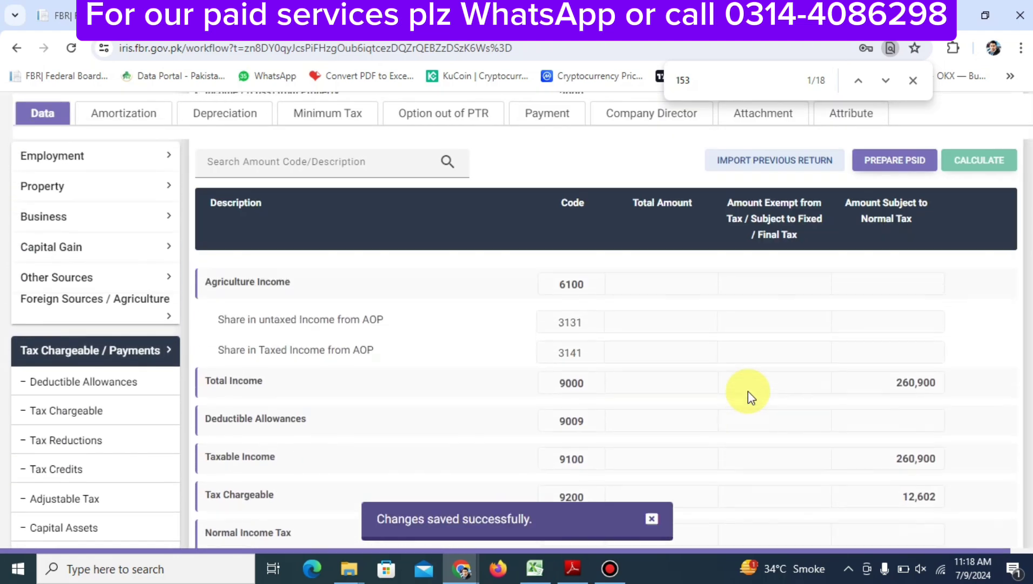
scroll(749, 391, up, 5)
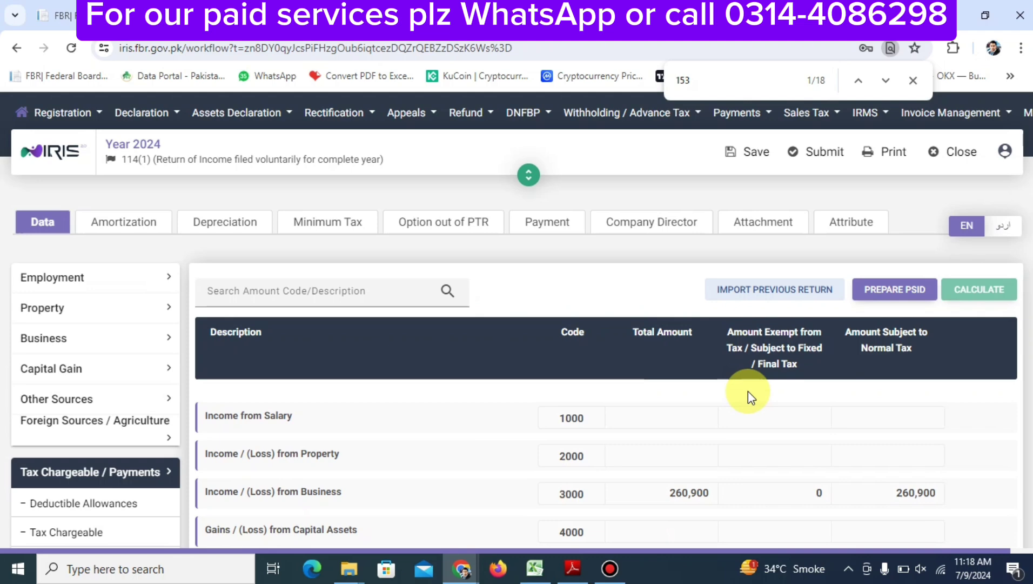
scroll(748, 390, down, 5)
scroll(748, 390, up, 6)
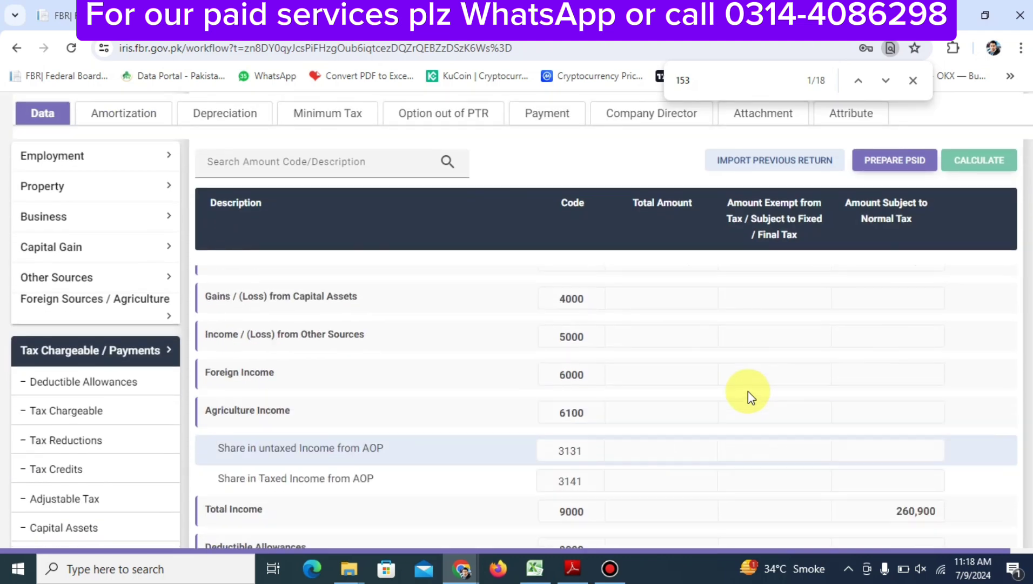
scroll(748, 391, down, 2)
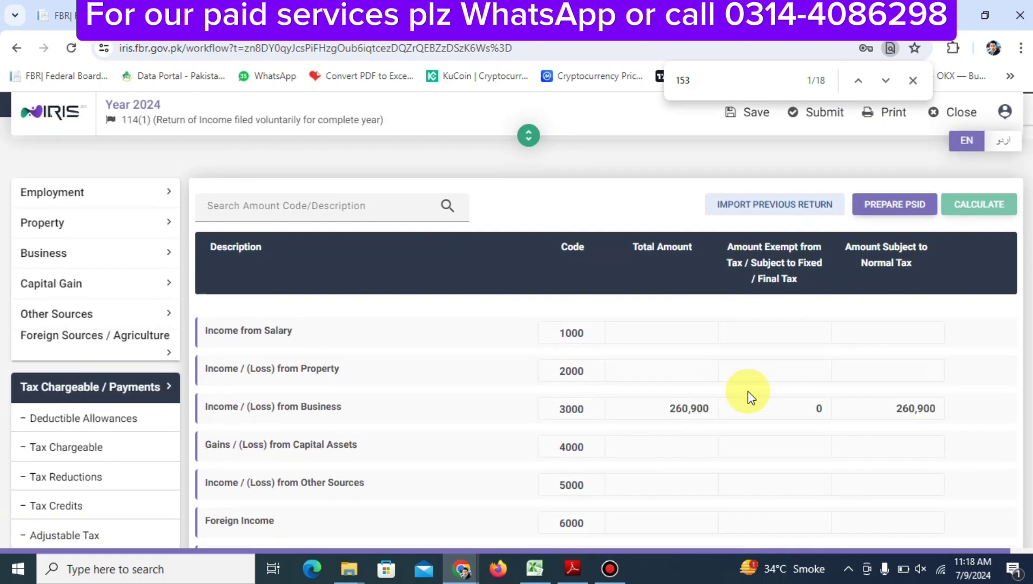
click(156, 443)
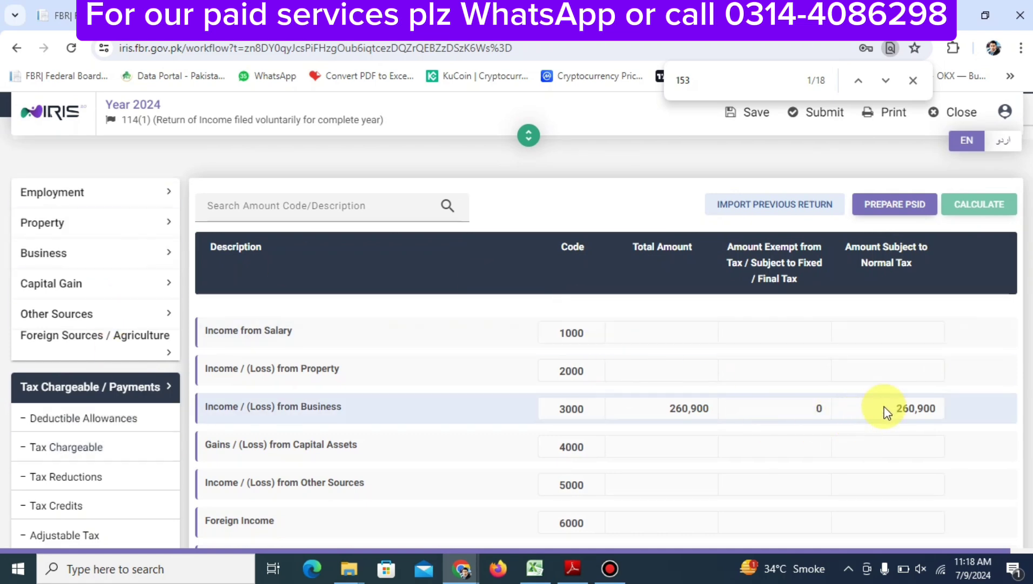
scroll(886, 412, down, 3)
scroll(887, 412, down, 10)
scroll(886, 412, up, 3)
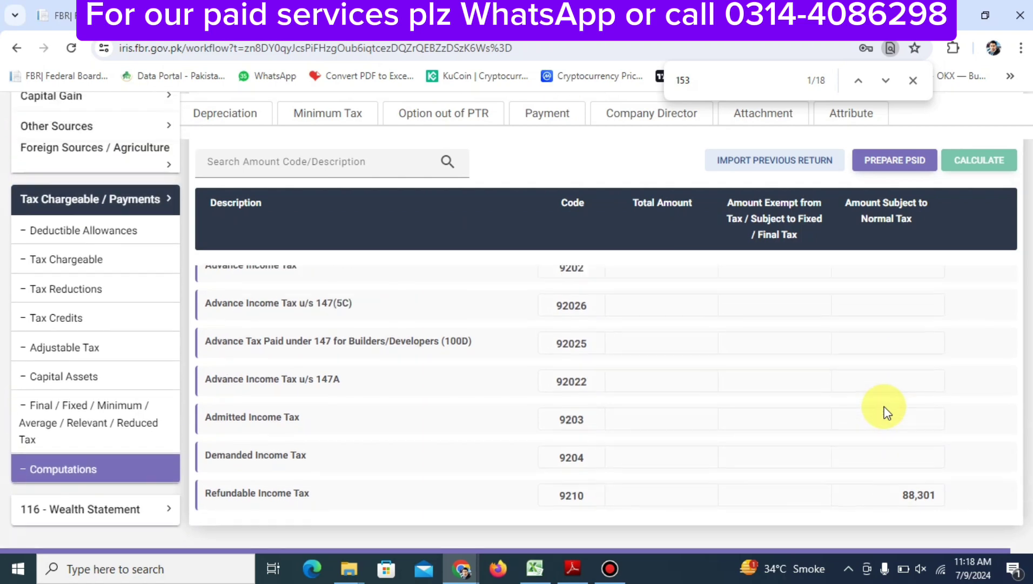
scroll(886, 412, down, 3)
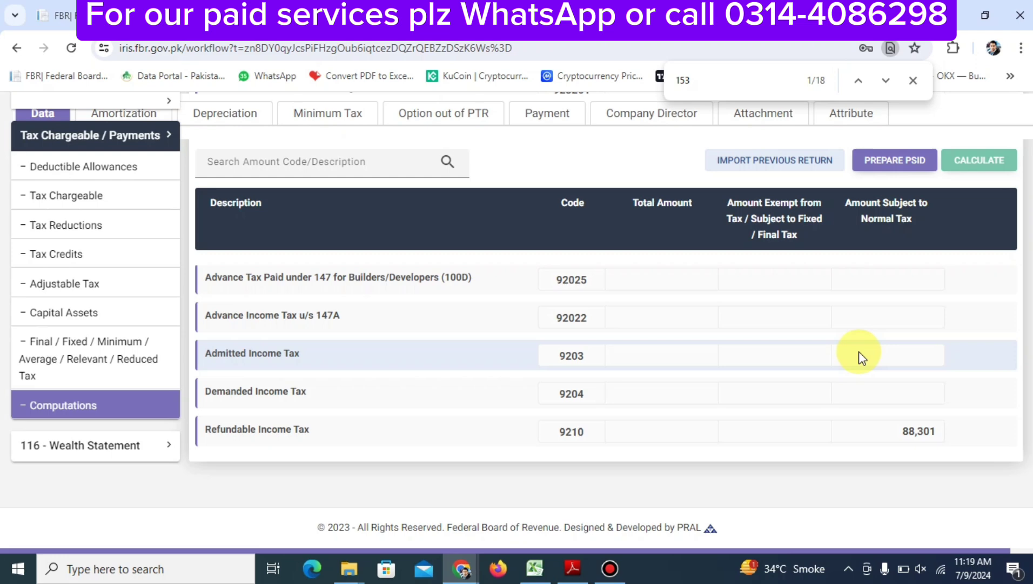
scroll(743, 359, up, 3)
scroll(743, 359, down, 3)
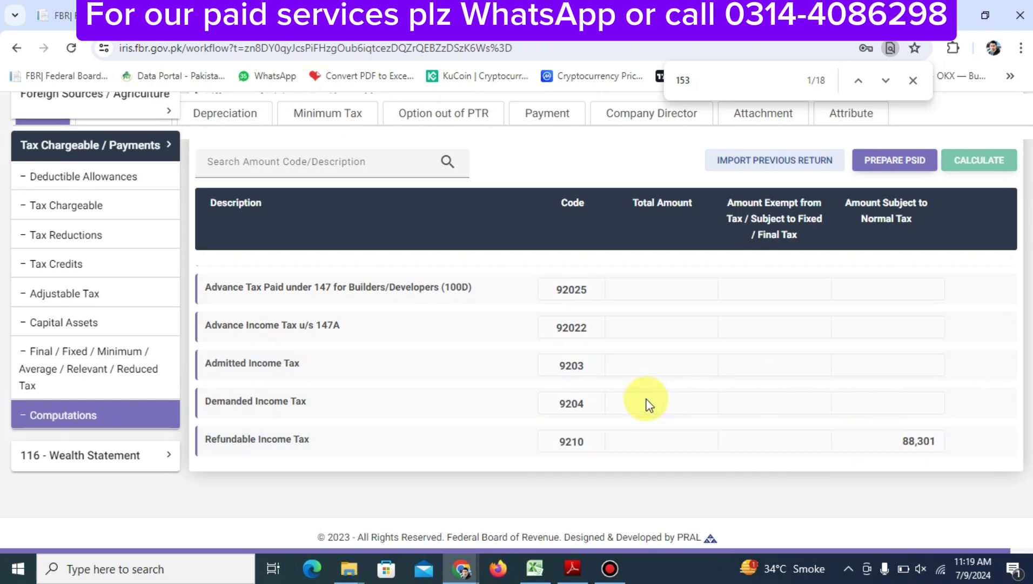
scroll(650, 405, up, 1)
scroll(648, 405, up, 10)
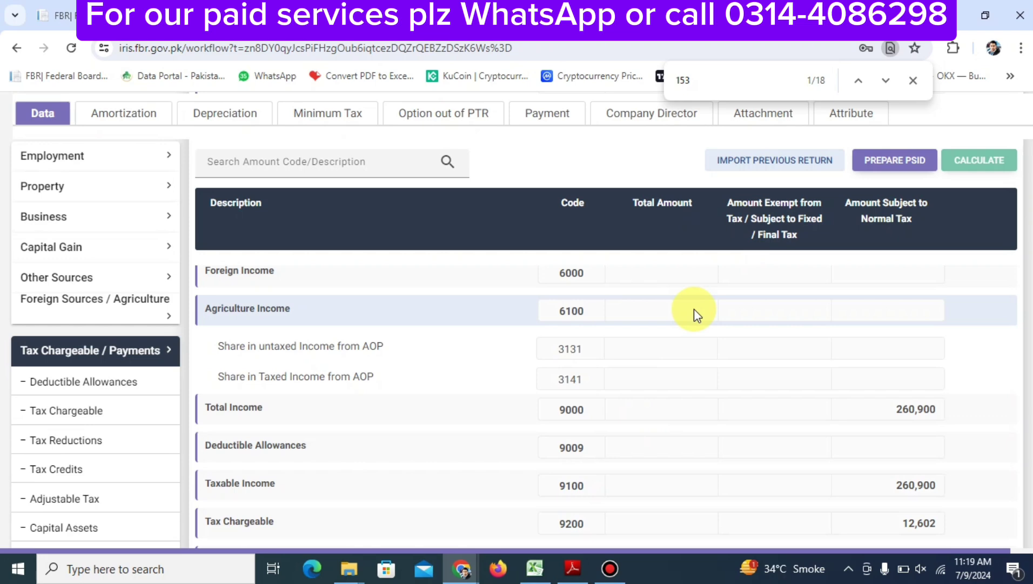
Close the find bar and select the 260,900 business income figure for reuse
key(Escape)
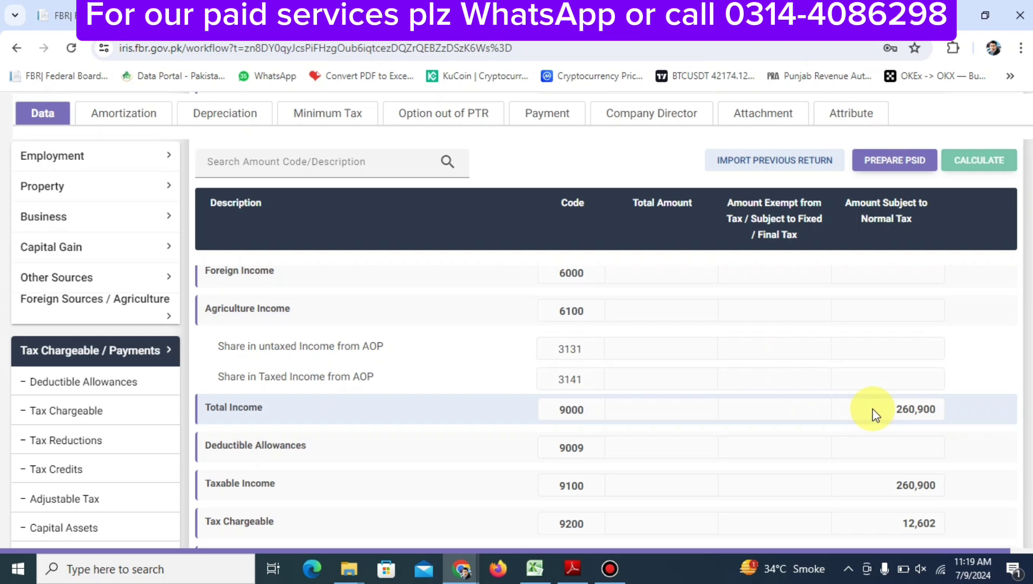
scroll(875, 415, up, 5)
scroll(872, 411, down, 2)
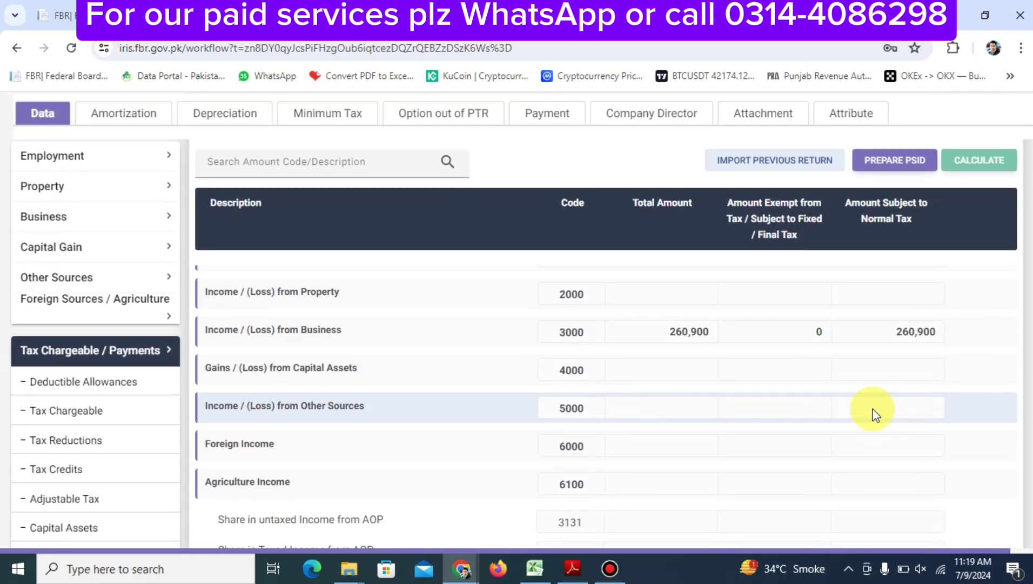
double_click(900, 339)
key(ctrl+c)
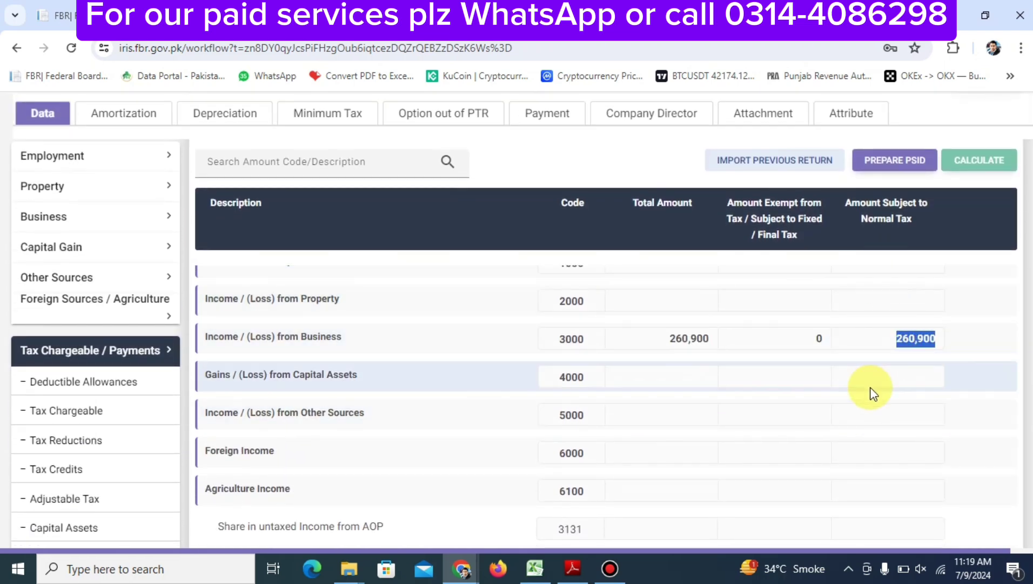
scroll(180, 311, down, 10)
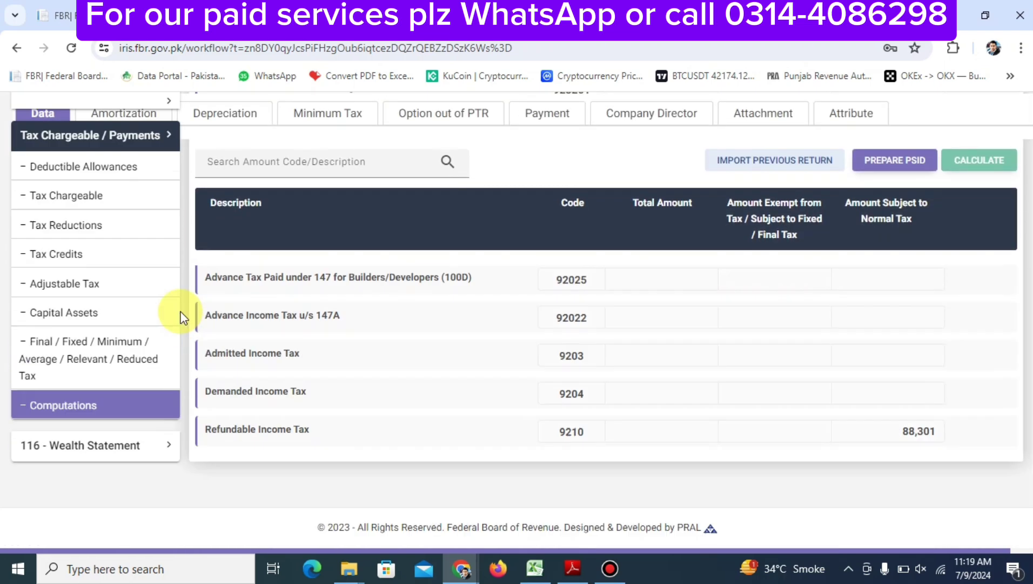
In Reconciliation of Net Assets, enter 260,900 as income subject to normal tax and recalculate
click(89, 462)
click(85, 454)
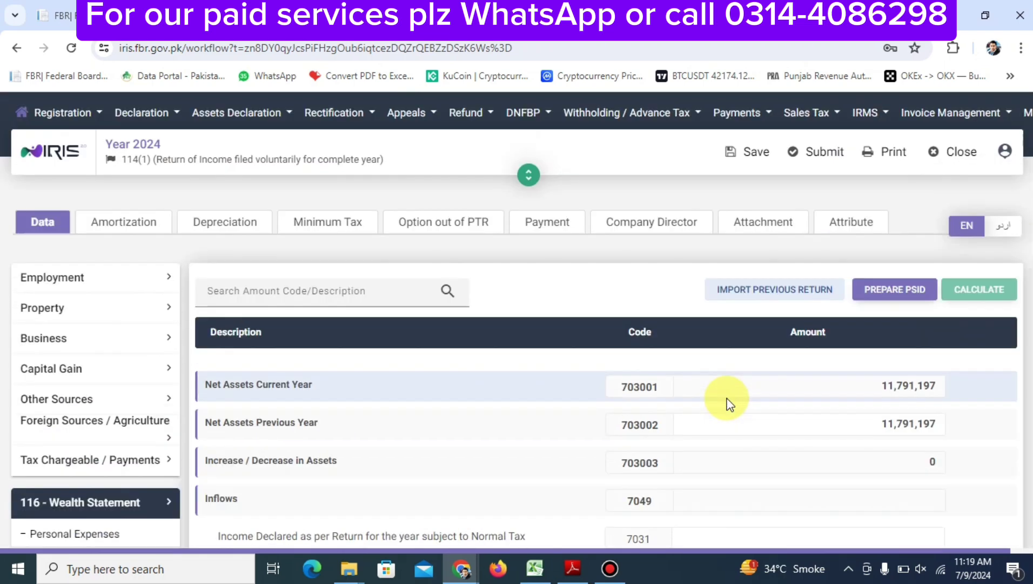
scroll(726, 403, down, 2)
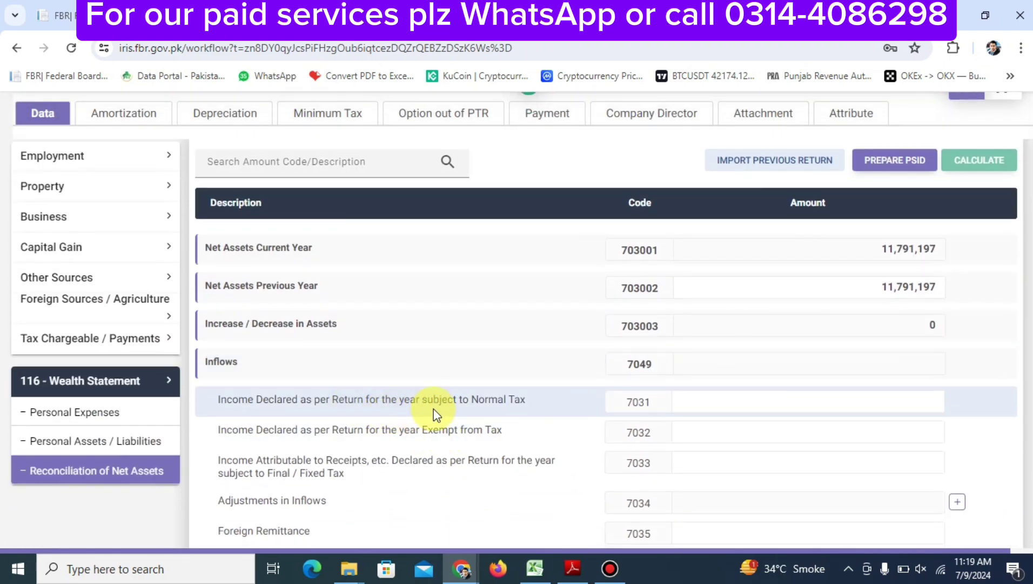
click(698, 394)
key(ctrl+v)
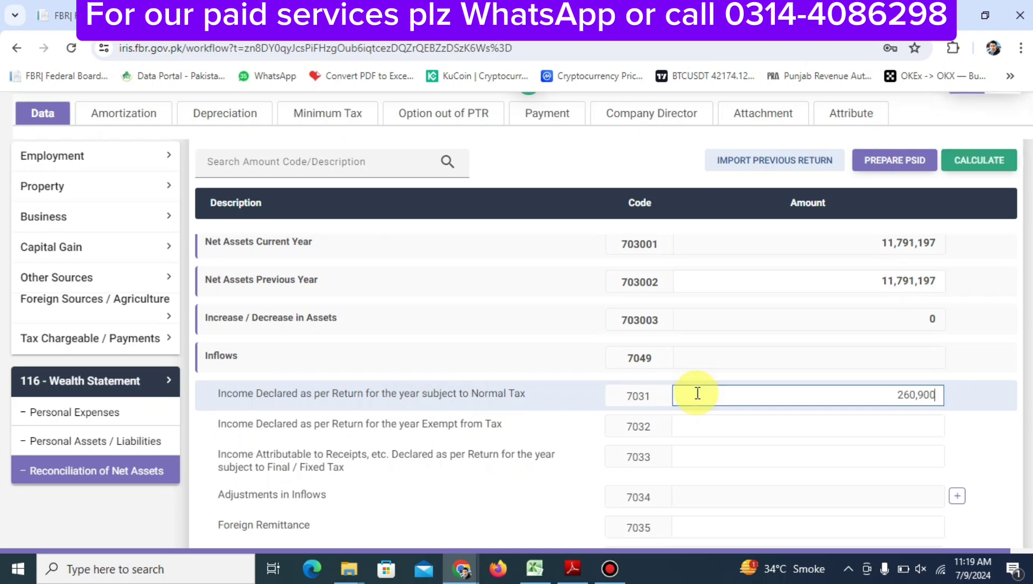
click(954, 156)
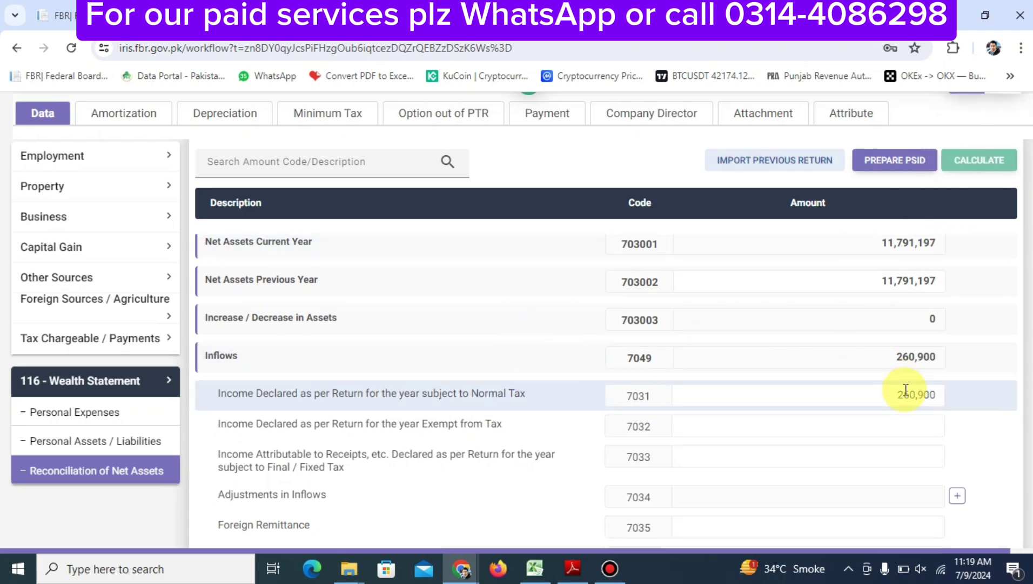
Save the return, leaving -260,900 unreconciled
scroll(905, 389, up, 3)
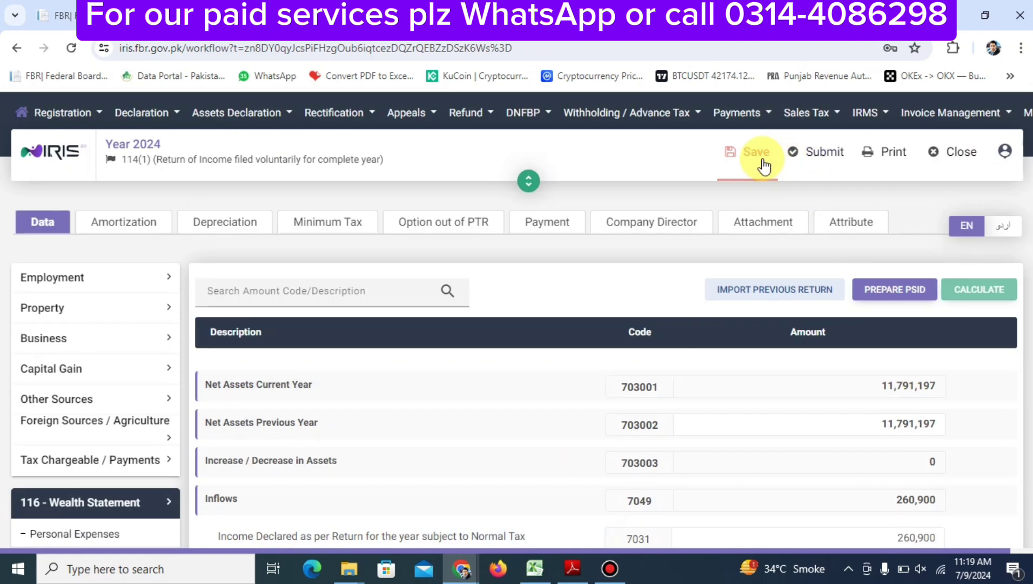
click(751, 156)
scroll(812, 468, down, 10)
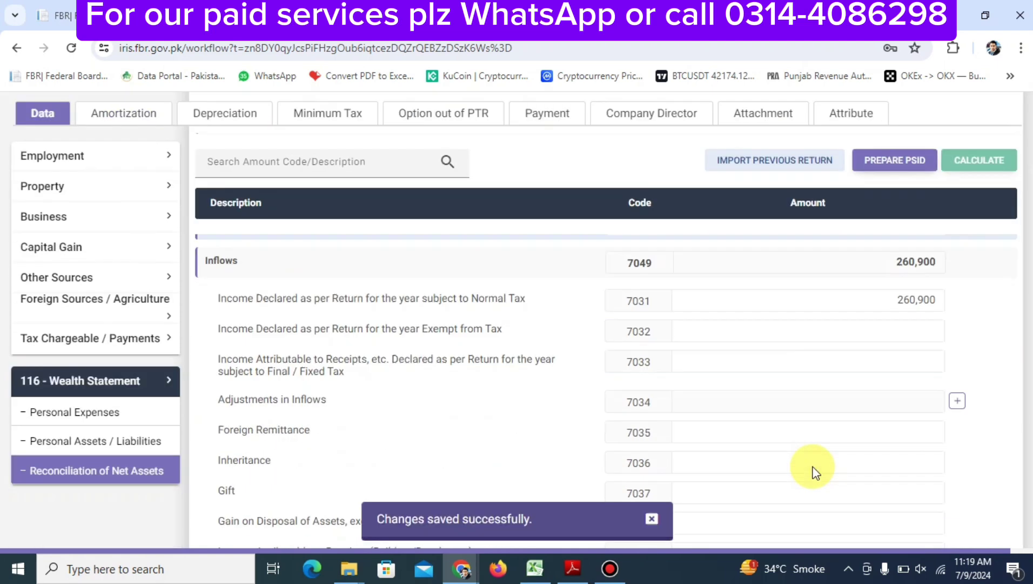
scroll(813, 469, up, 3)
scroll(811, 472, up, 3)
scroll(812, 473, down, 4)
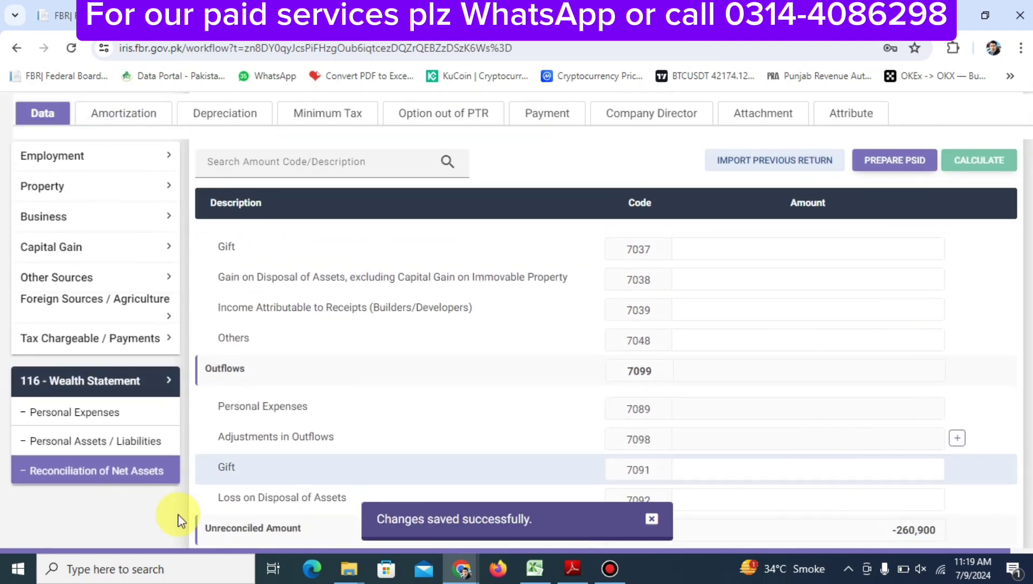
Enter 450,000 as Other Personal / Household Expenses (code 7087) and recalculate the totals
click(100, 413)
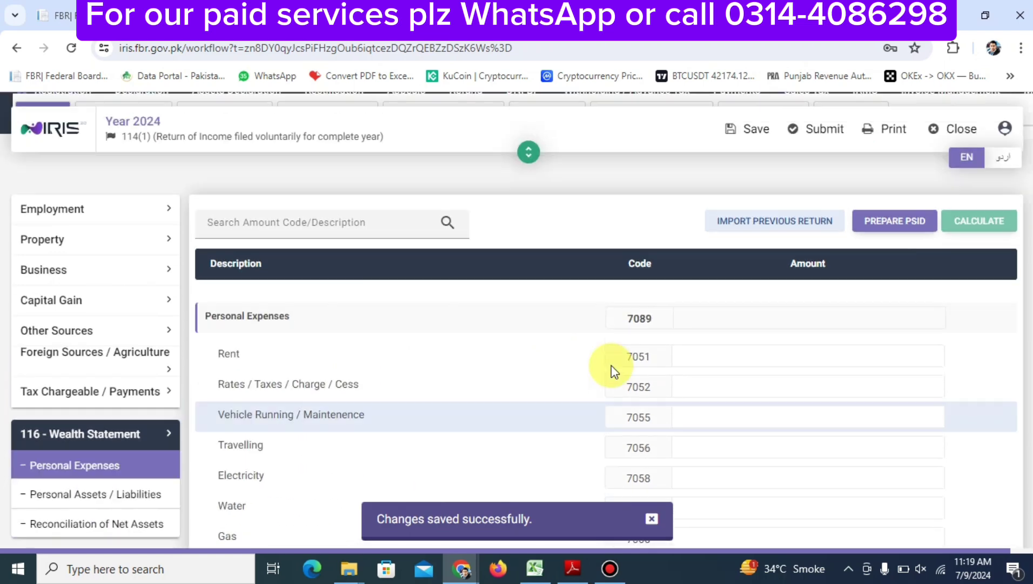
scroll(611, 366, down, 5)
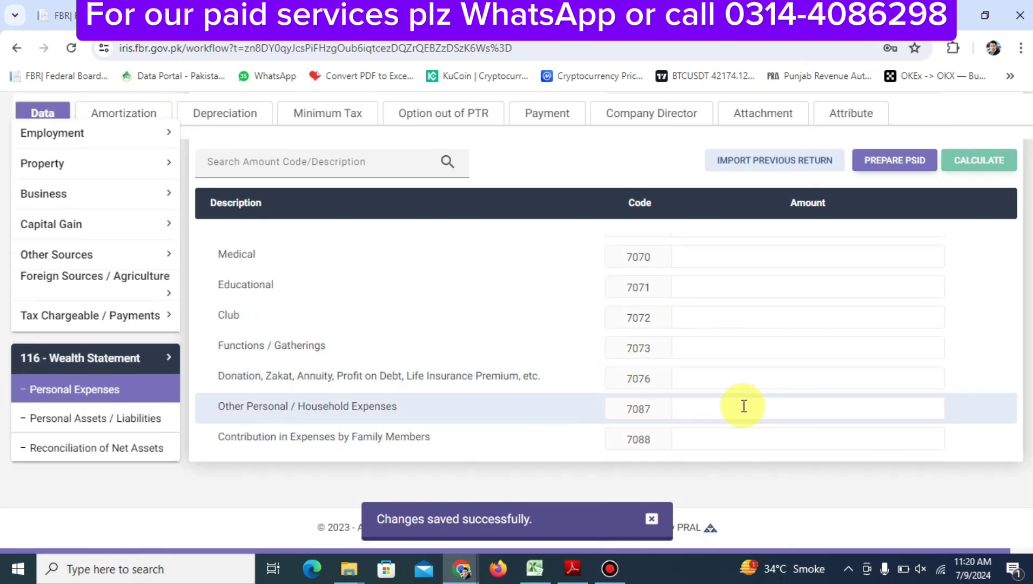
click(775, 407)
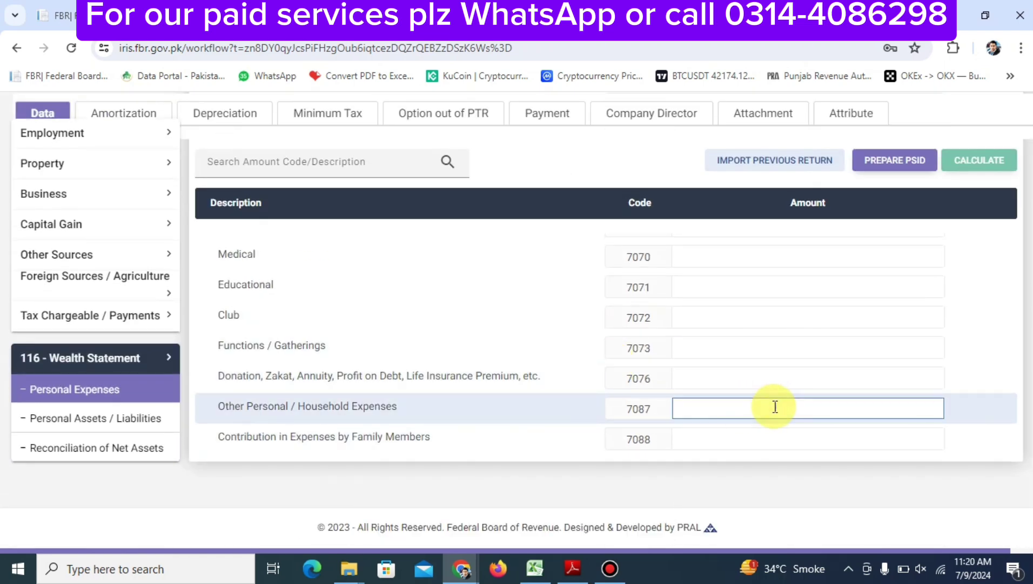
text(4500000)
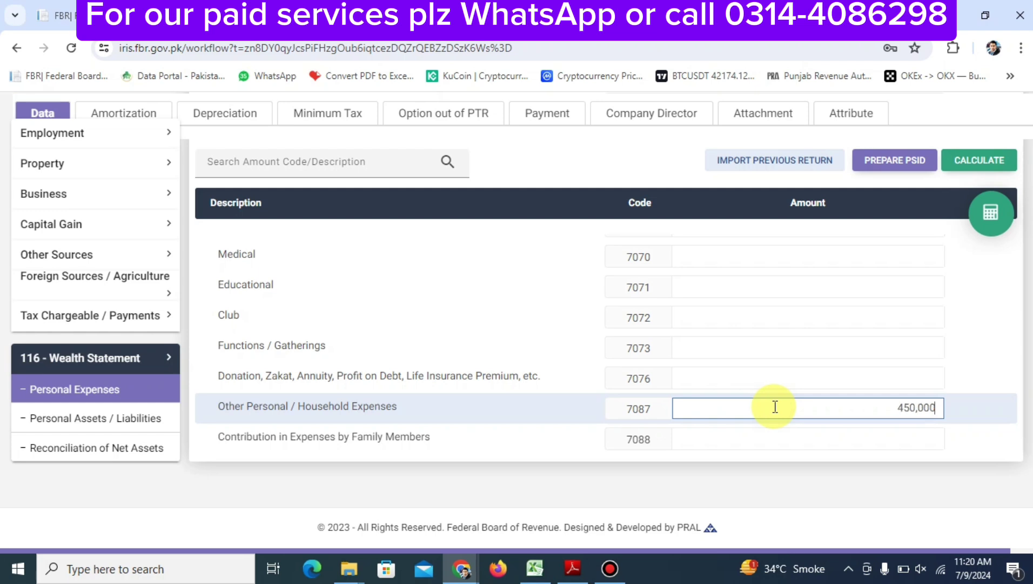
click(987, 224)
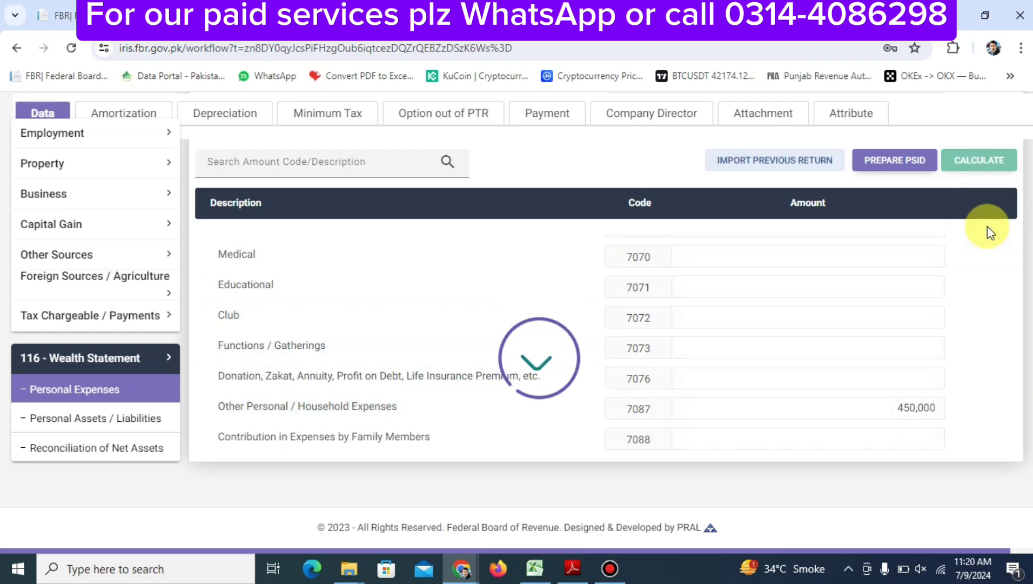
Save the return, then select the 450,000 household expense amount to check it
scroll(812, 363, up, 8)
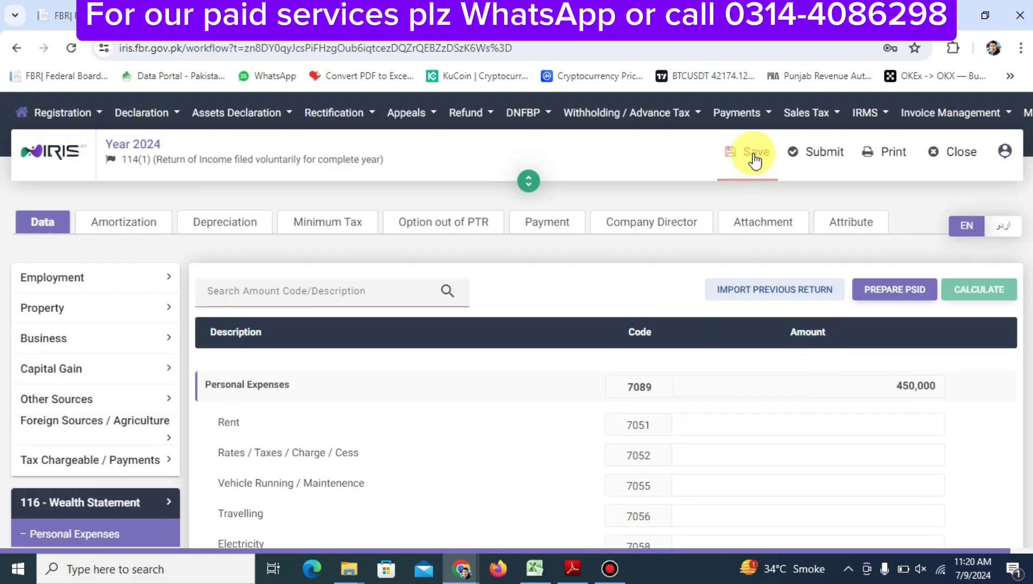
click(755, 158)
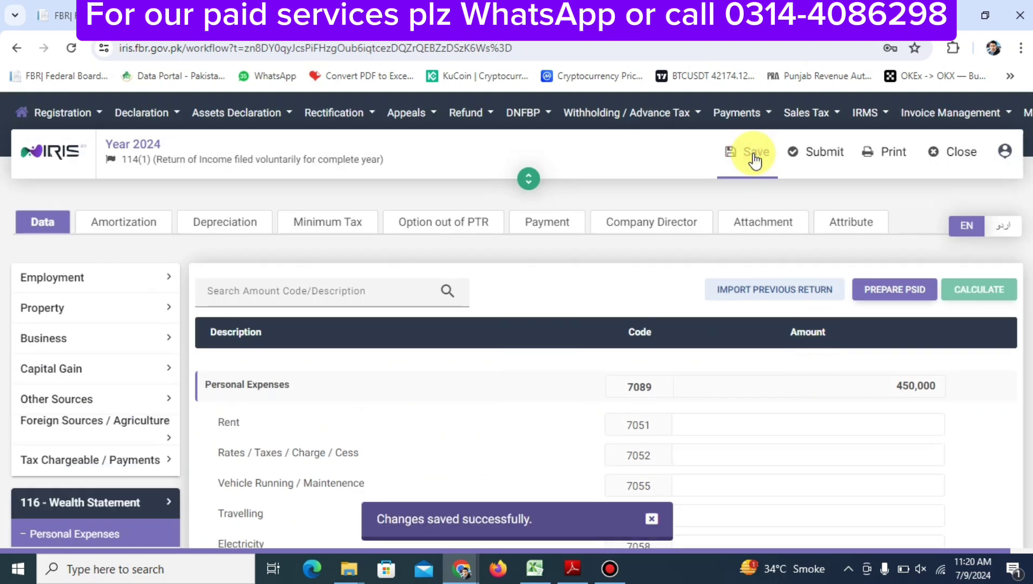
scroll(705, 262, down, 5)
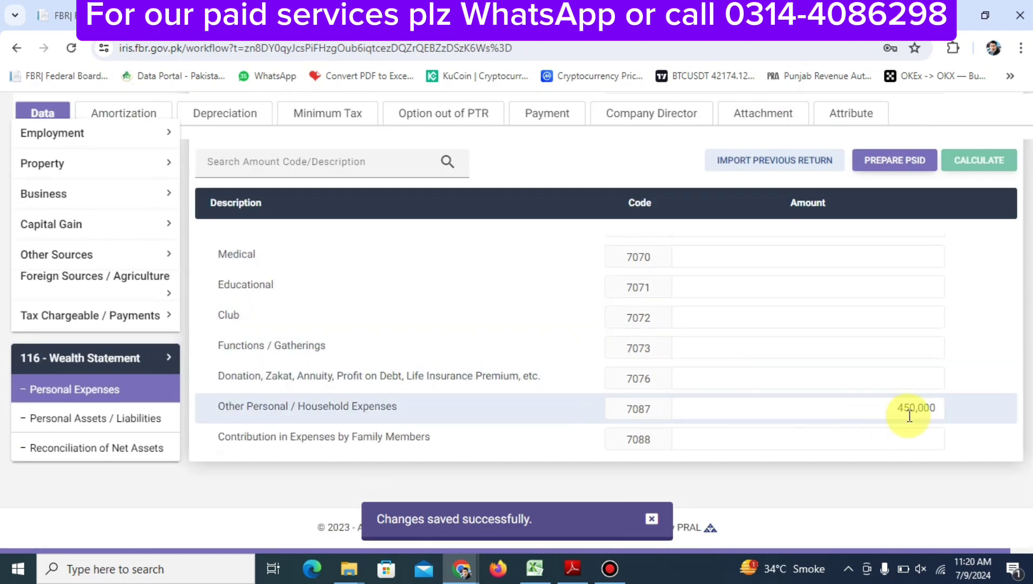
double_click(892, 414)
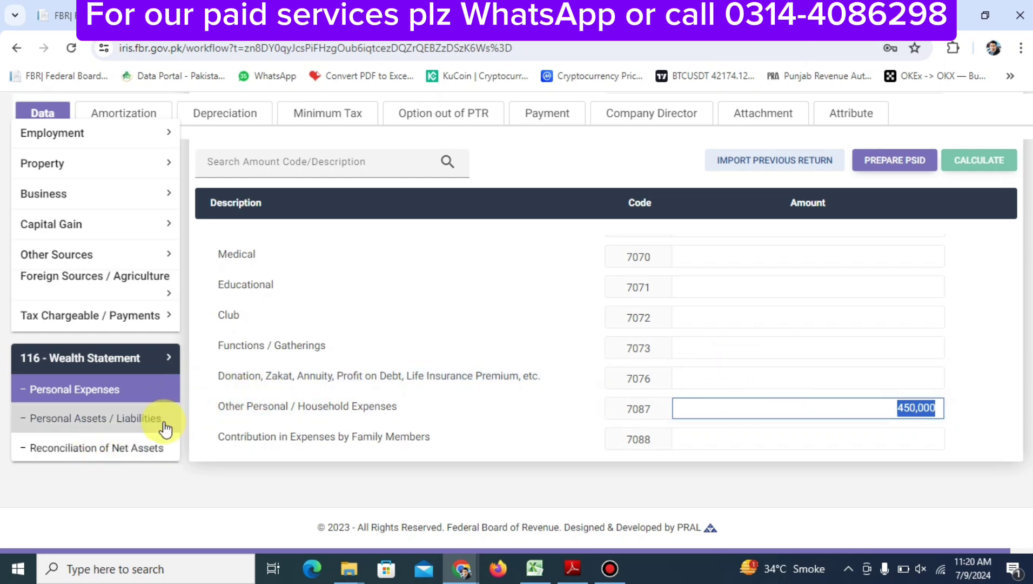
Show Personal Assets / Liabilities, listing the 1,500,000 house (7002) and 3,301,410 in investments
click(135, 418)
scroll(571, 445, up, 5)
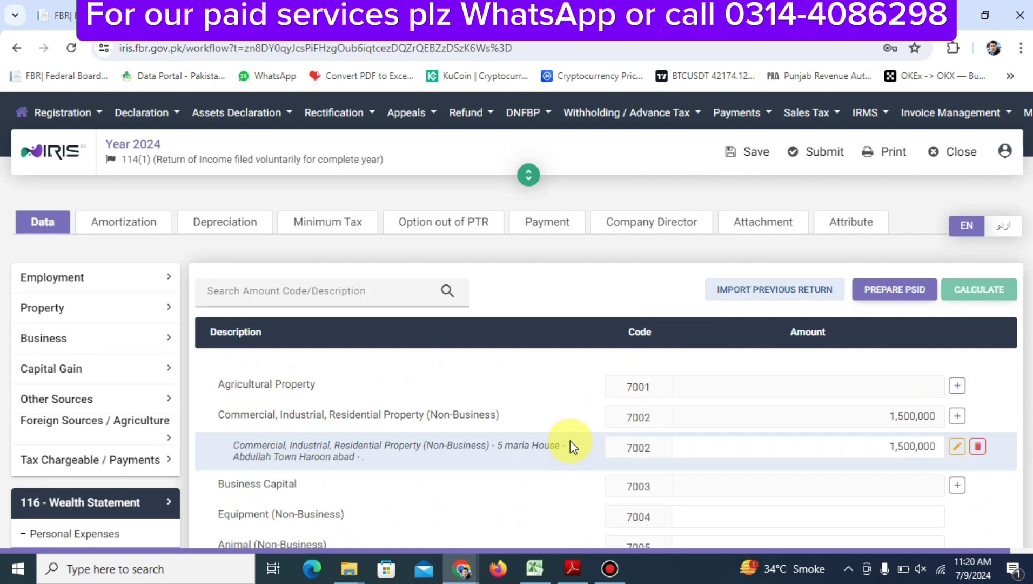
scroll(570, 441, down, 2)
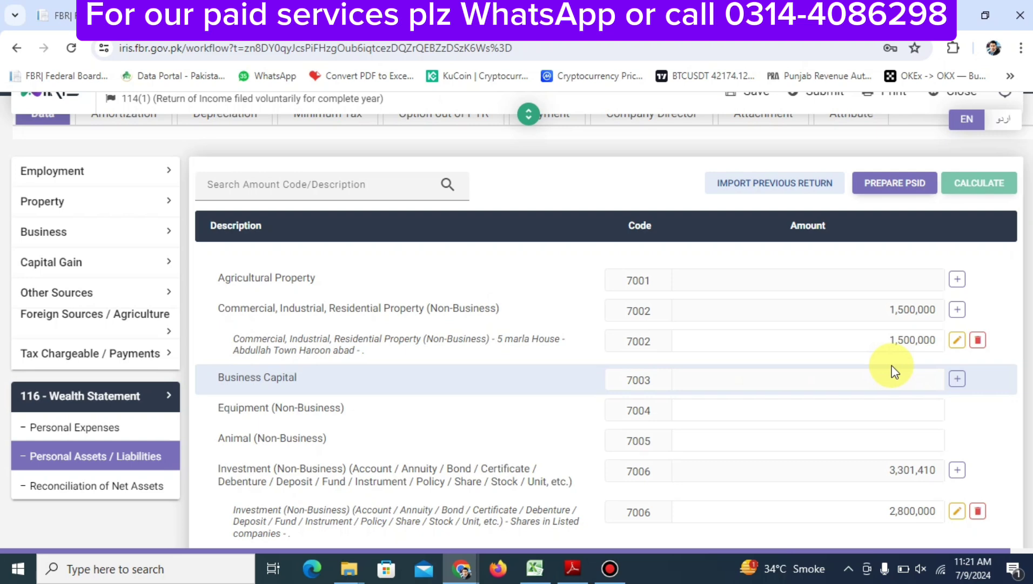
Add a new code 7002 property entry with a placeholder address and contents '5 MARLA'
click(955, 311)
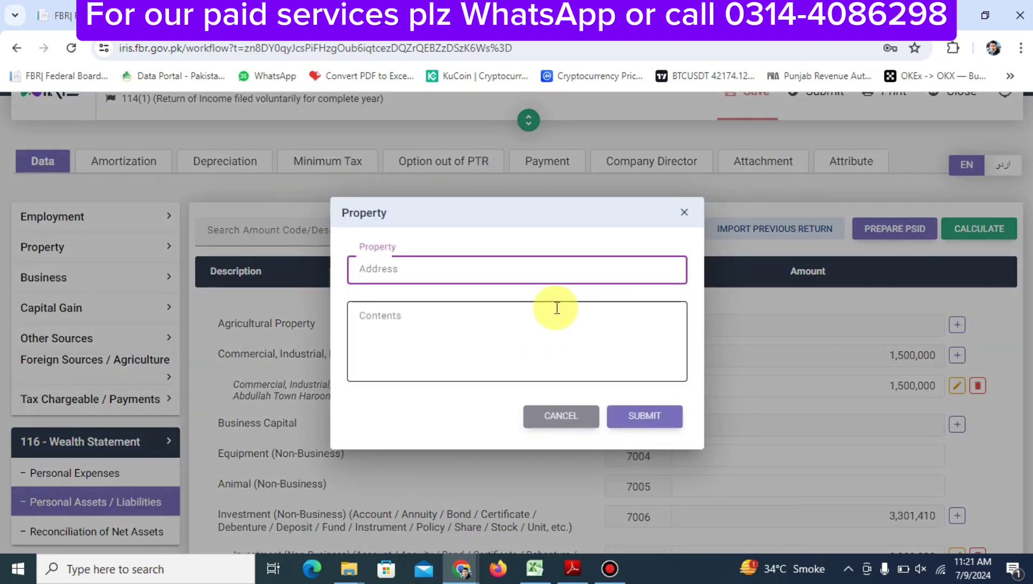
text(HHHHHHHHHHHHH)
key(Tab)
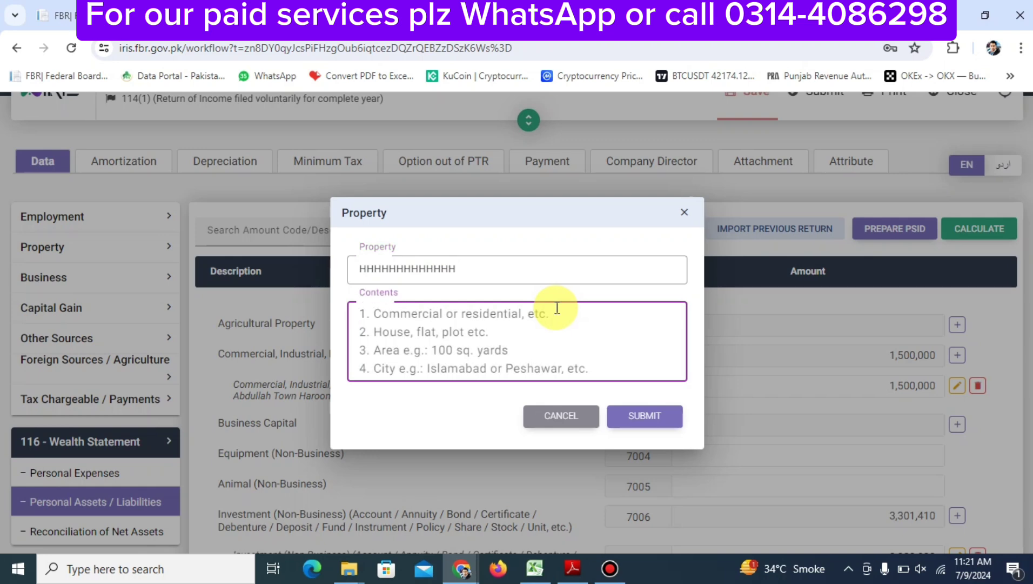
text(5 MARL)
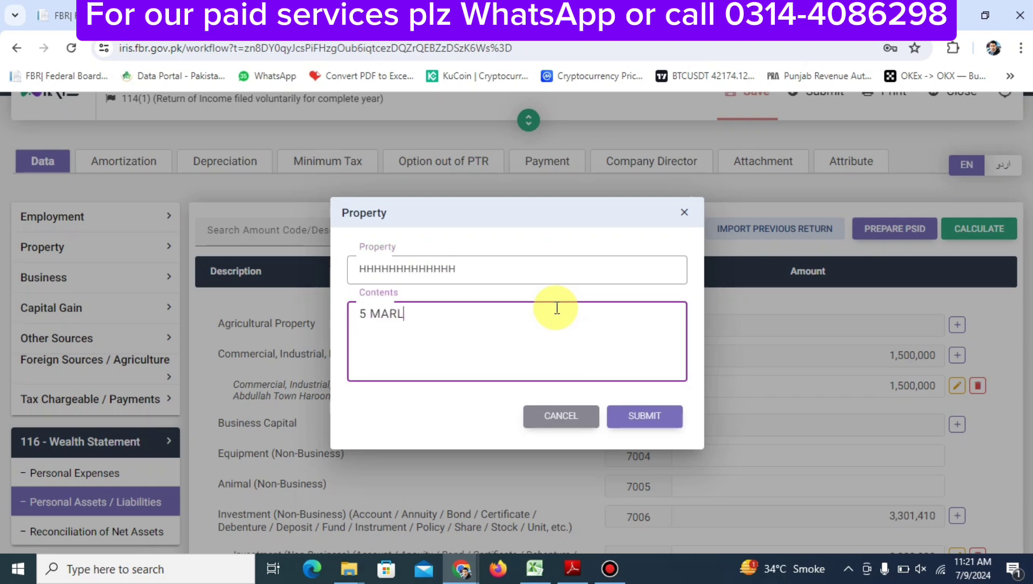
text(A)
click(626, 415)
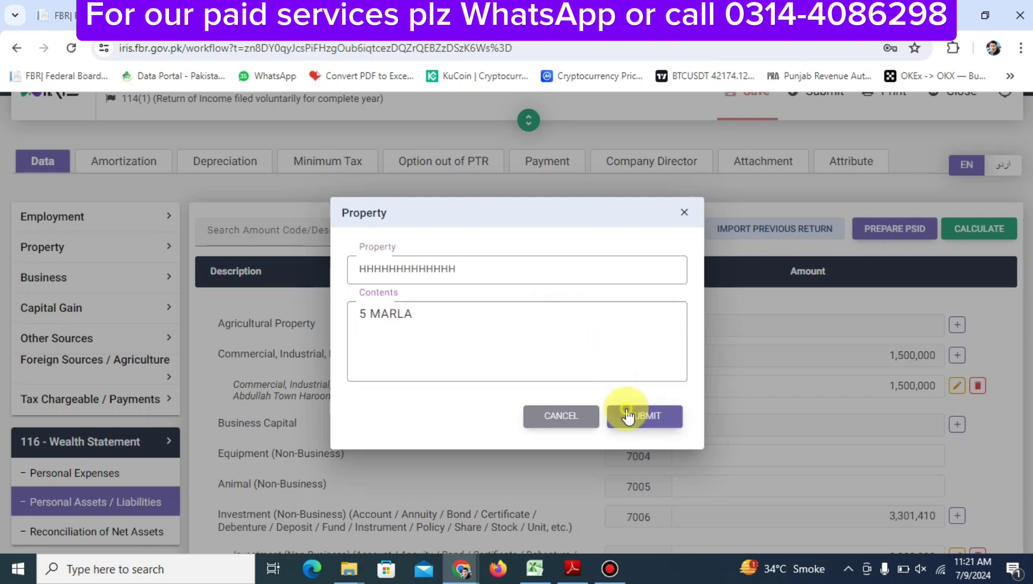
Enter the new property's amount and recalculate, bringing code 7002 to 3,000,000
click(754, 338)
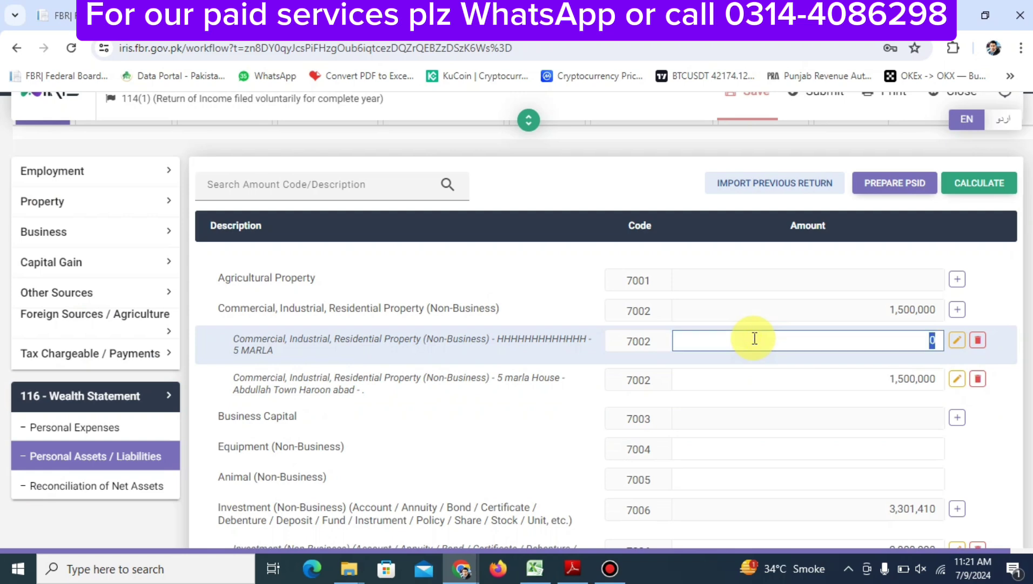
text(4)
text(5000000)
click(964, 190)
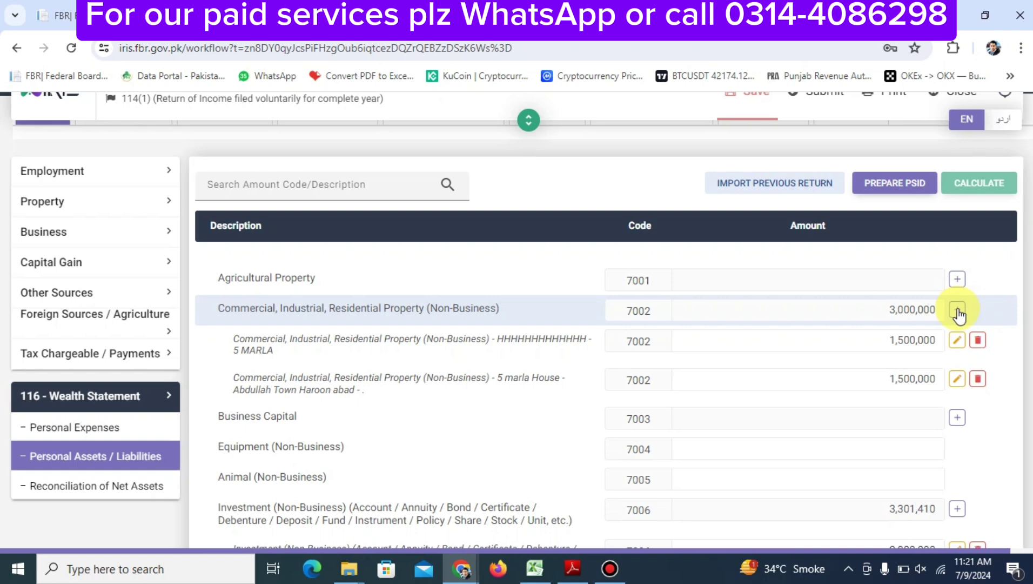
scroll(958, 311, down, 3)
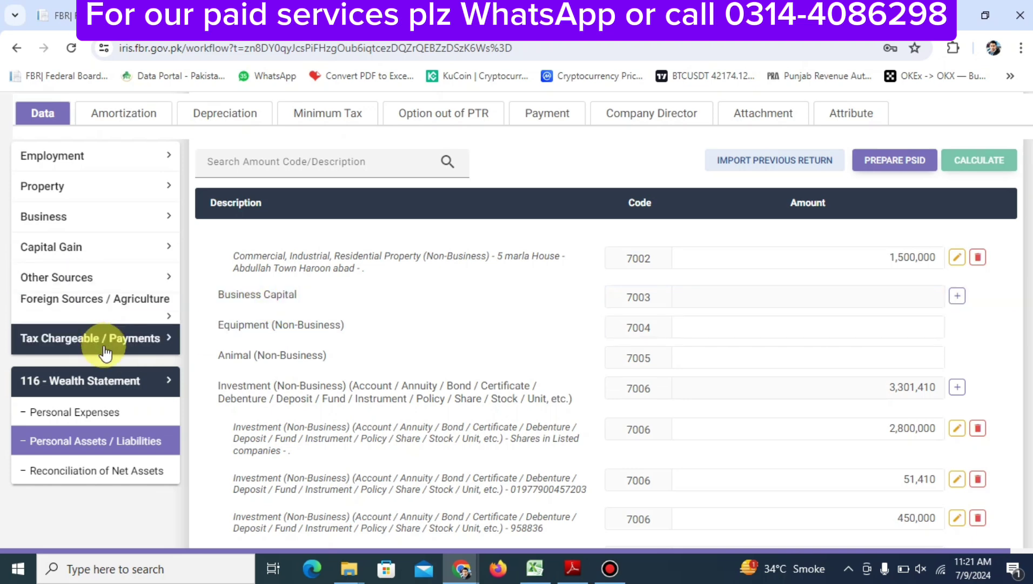
Show the Business Assets / Equity / Liabilities sheet and check its 1,000,000 capital
click(102, 224)
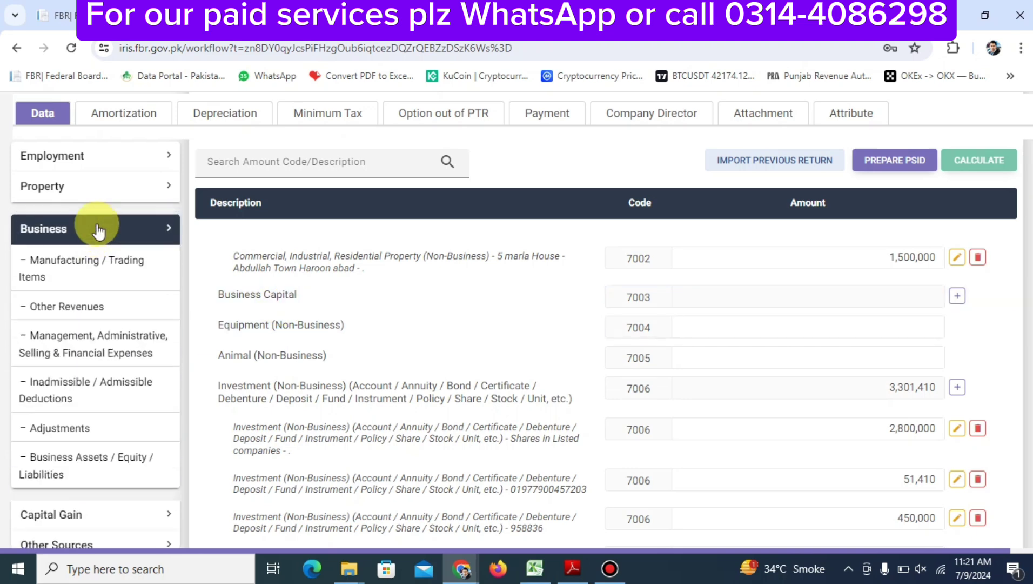
click(81, 471)
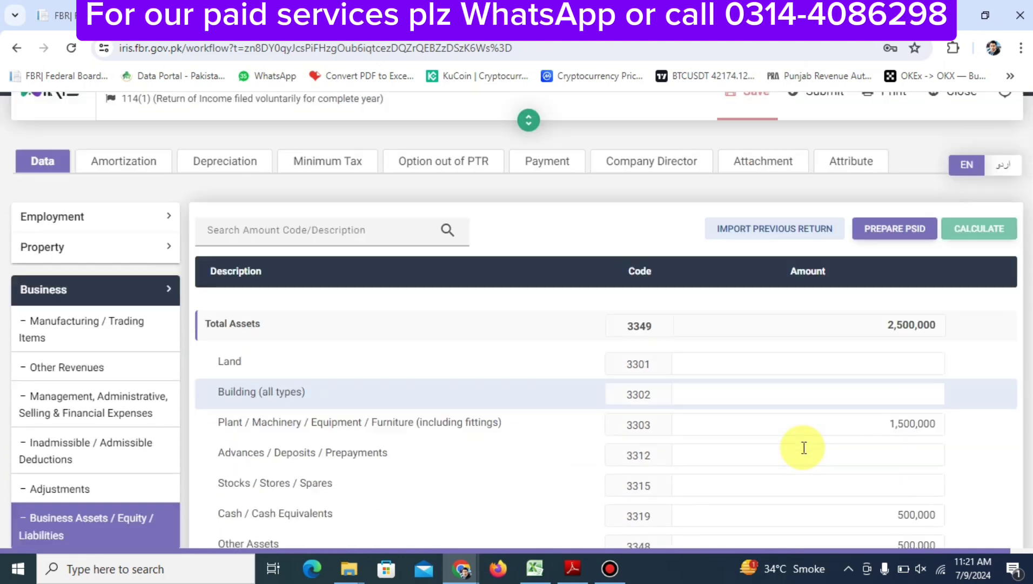
scroll(804, 448, down, 3)
scroll(804, 447, up, 5)
scroll(804, 447, down, 2)
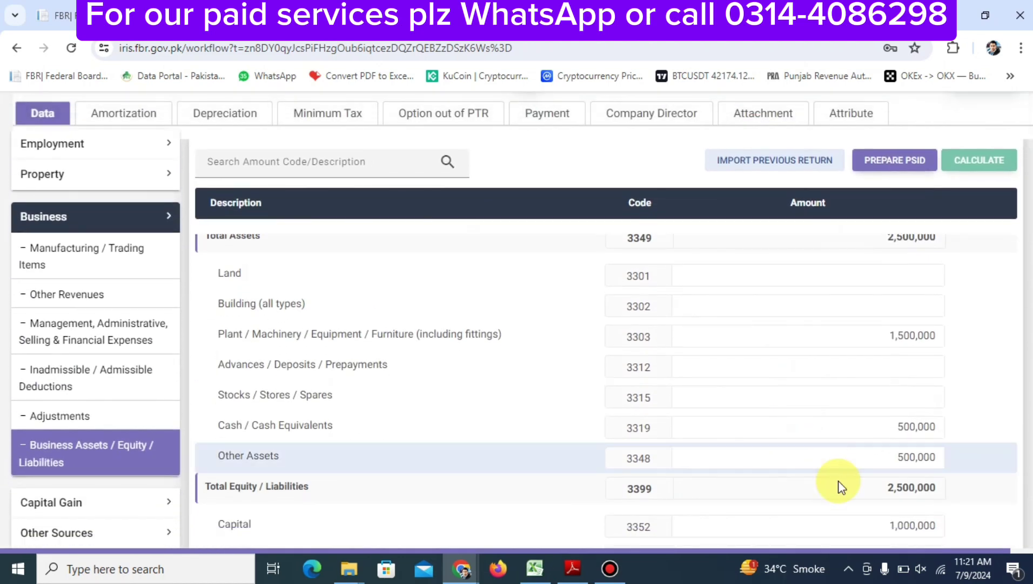
scroll(766, 510, down, 2)
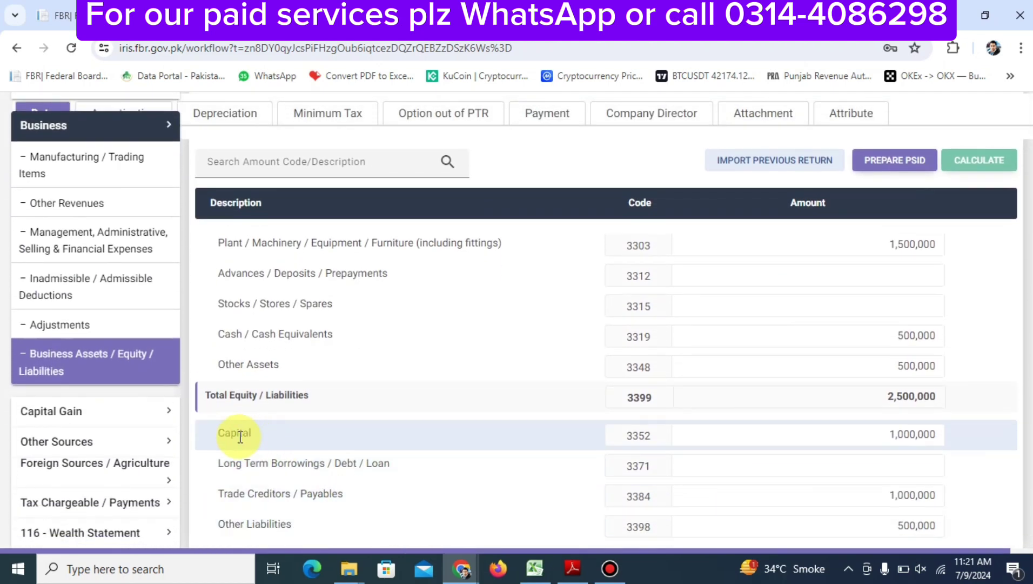
scroll(105, 397, down, 2)
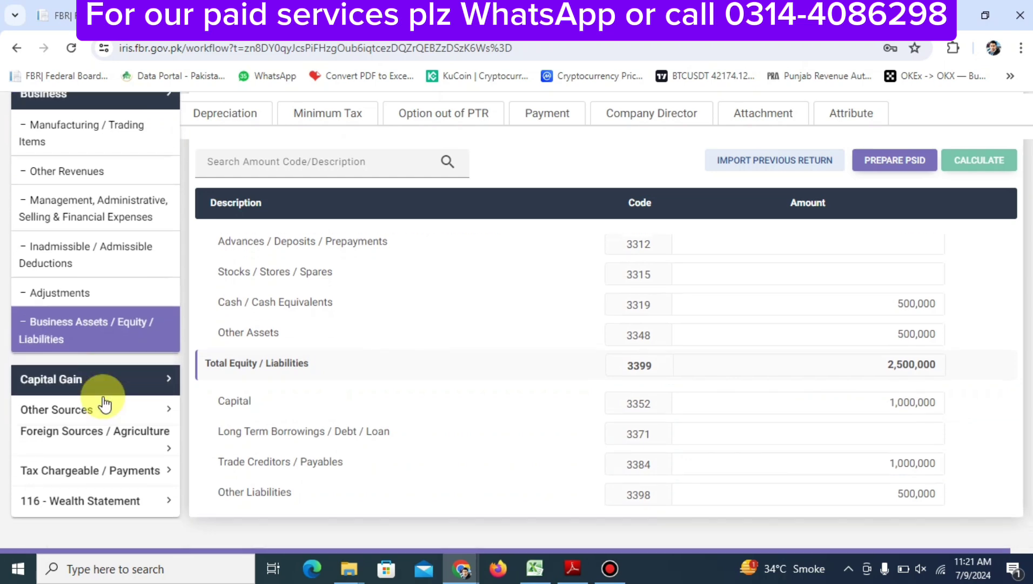
click(108, 445)
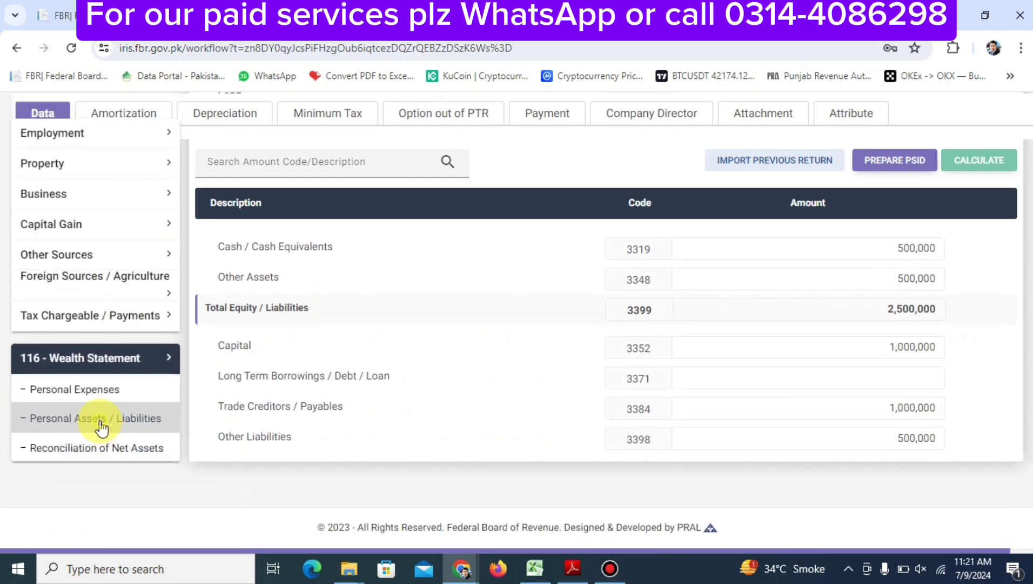
click(104, 419)
scroll(784, 395, down, 3)
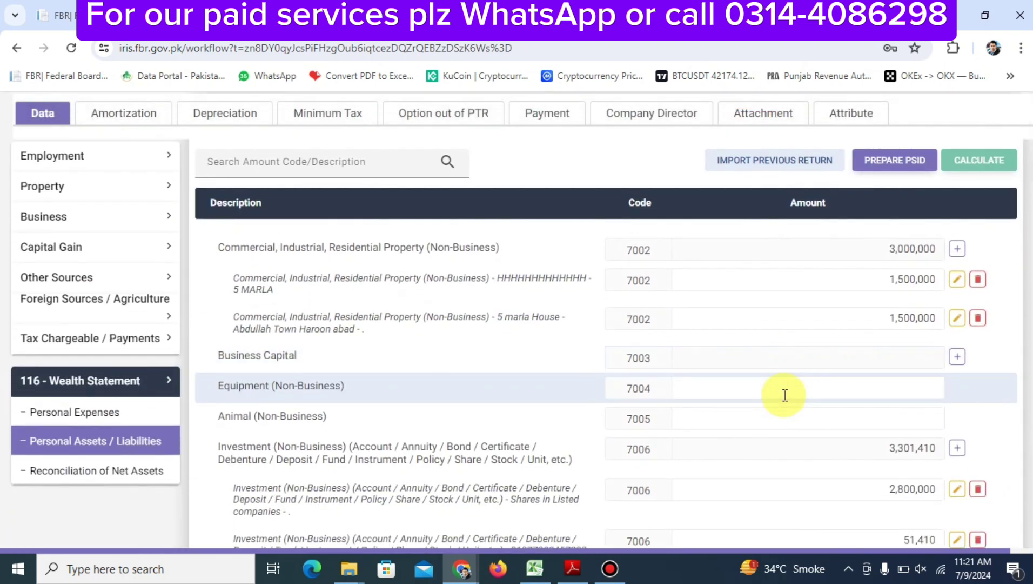
click(957, 357)
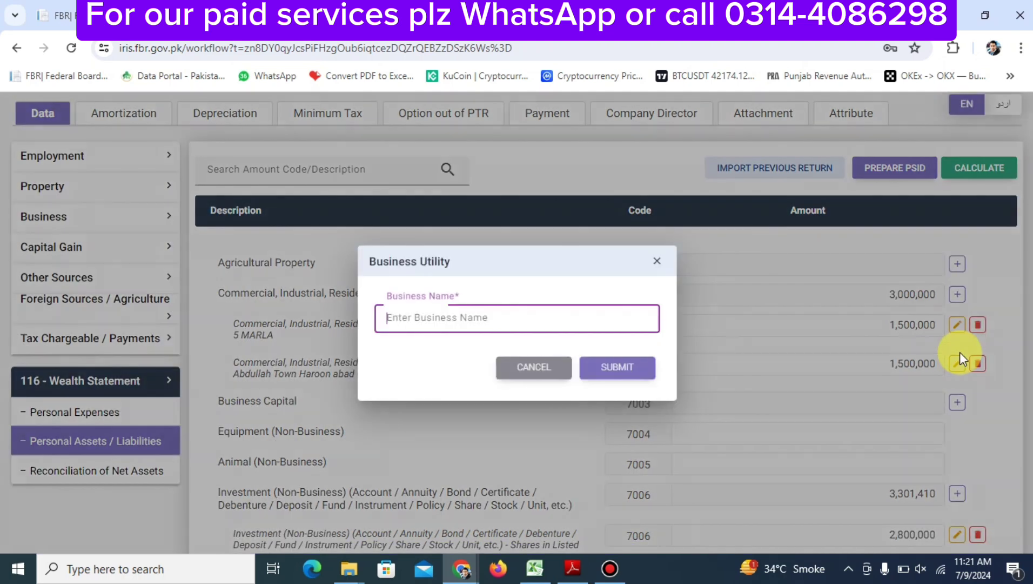
text(ASIF M)
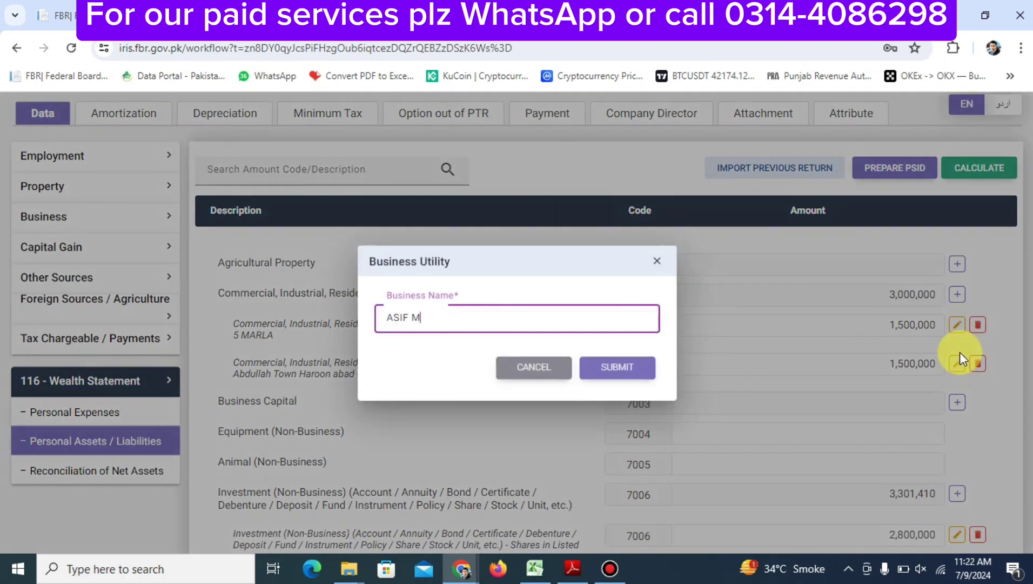
text(EDICAL STORE)
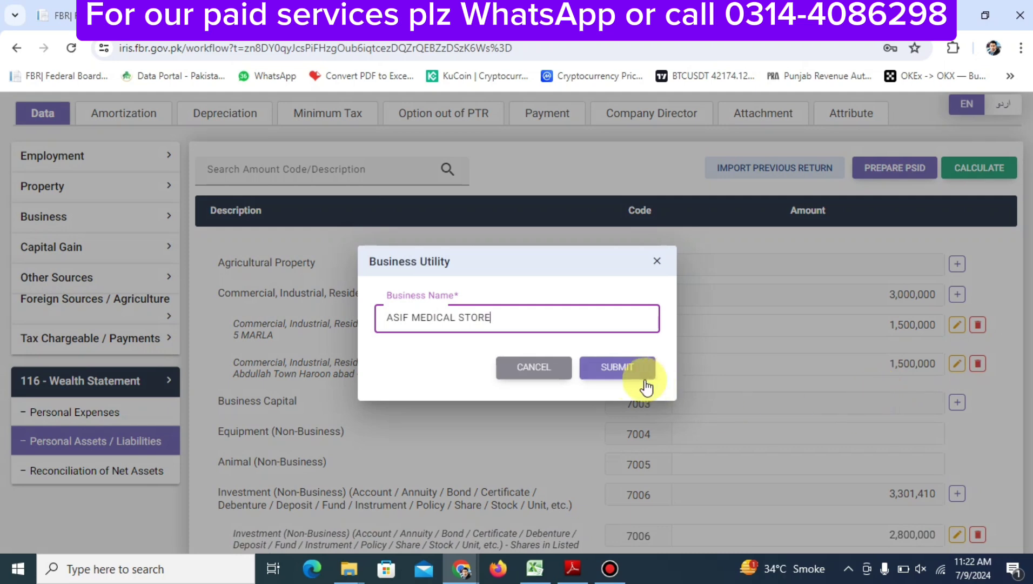
click(618, 371)
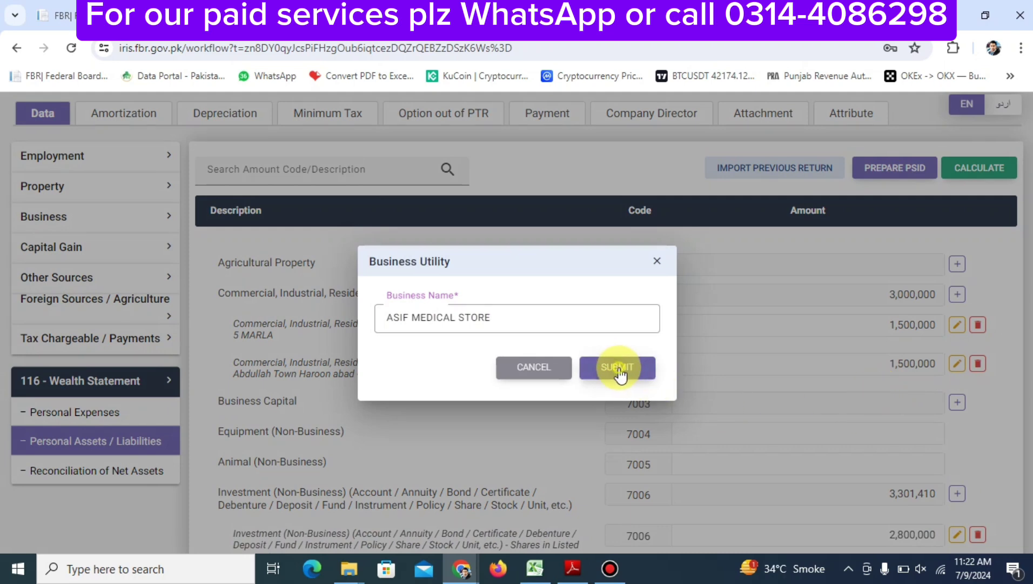
click(836, 385)
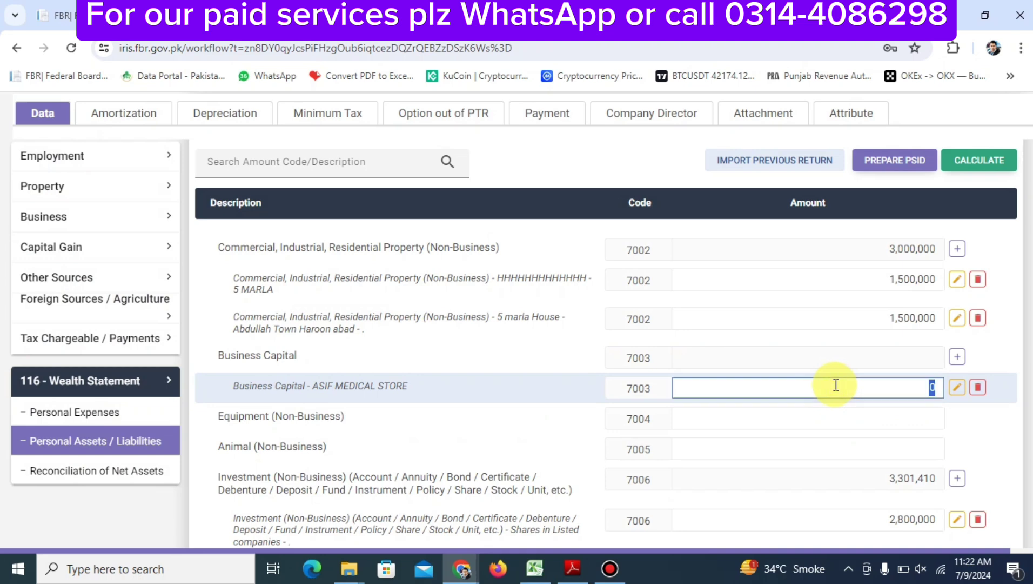
text(1,000,000)
click(965, 160)
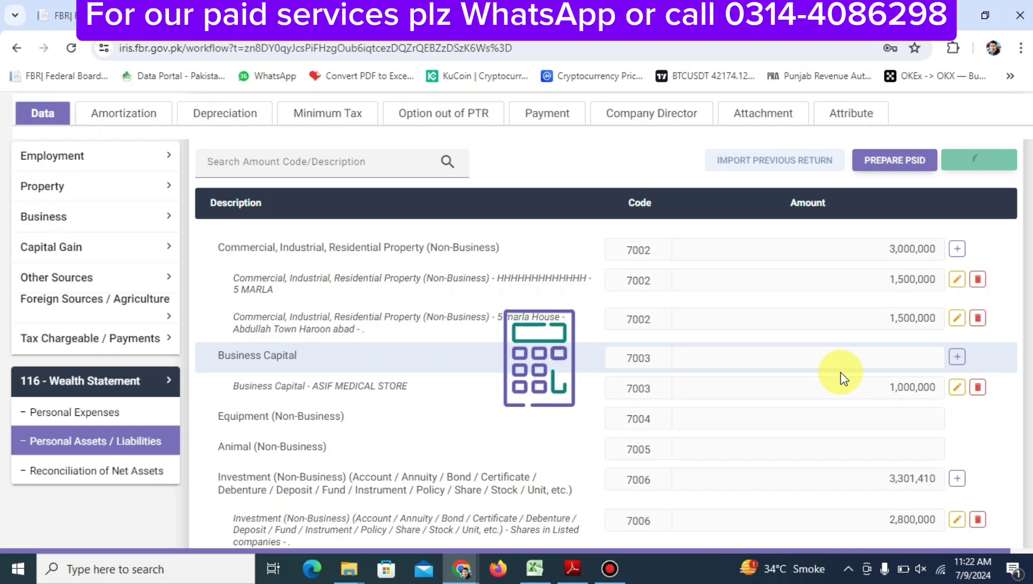
scroll(843, 378, down, 5)
scroll(842, 377, up, 3)
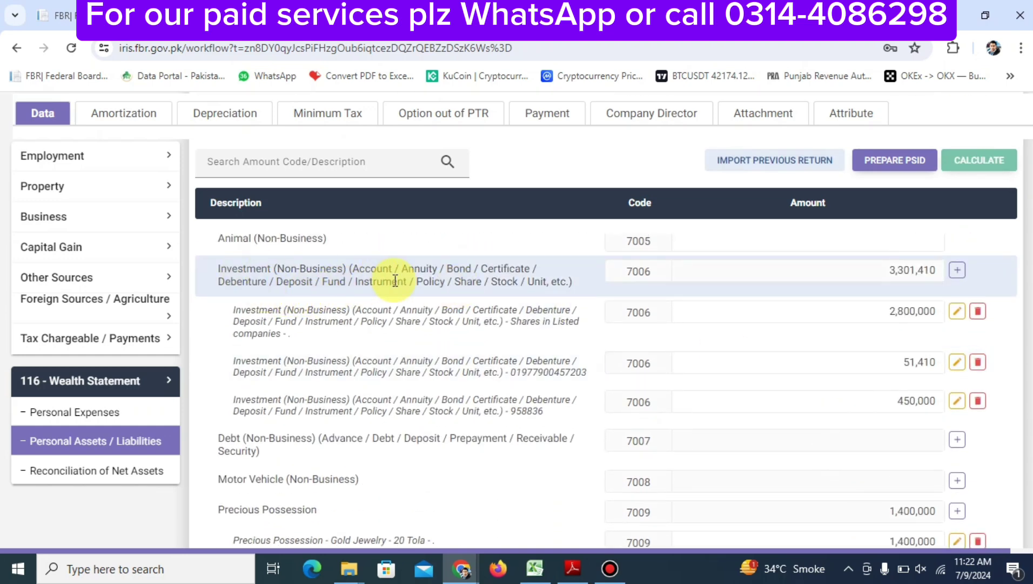
scroll(395, 280, up, 5)
scroll(395, 280, down, 3)
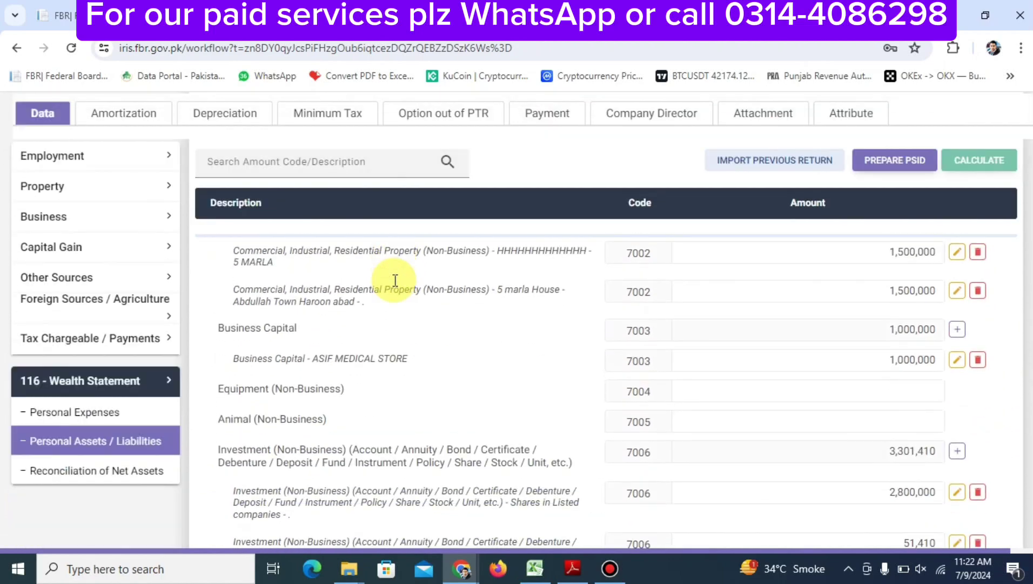
scroll(395, 280, up, 3)
scroll(395, 285, down, 1)
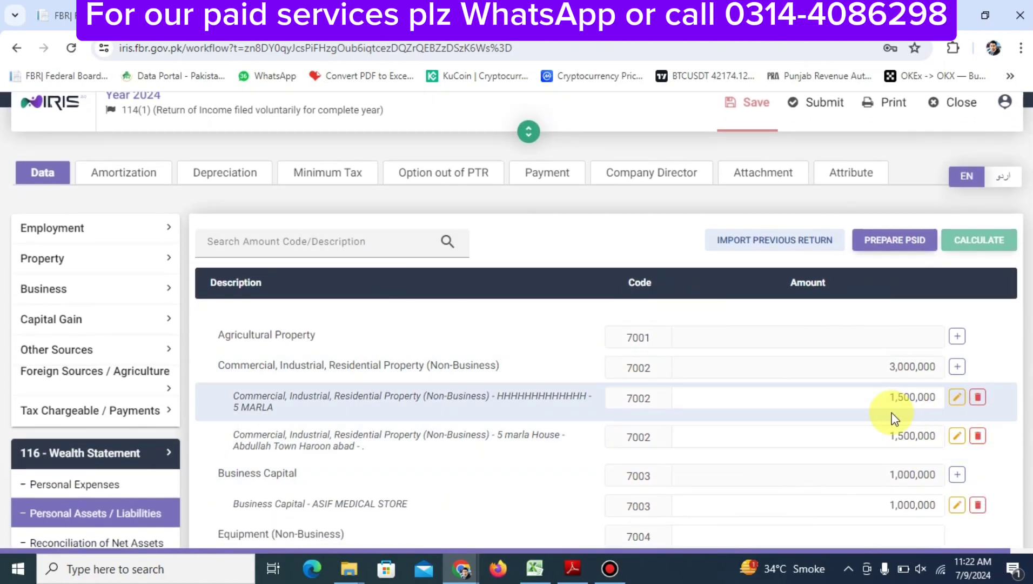
Add a 14,500 HBL bank investment under code 7006 with its IBAN, and recalculate
scroll(894, 419, down, 5)
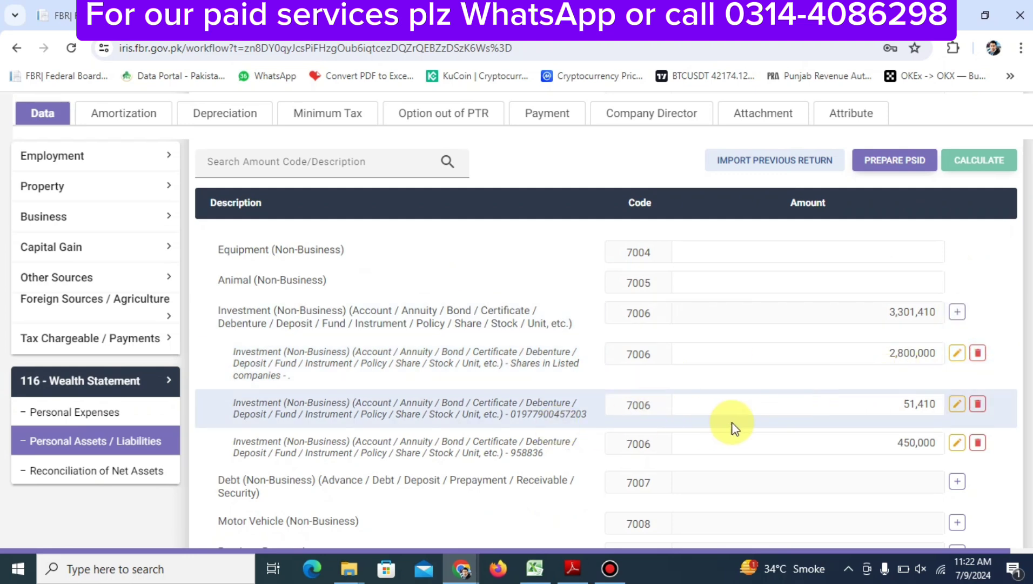
click(884, 403)
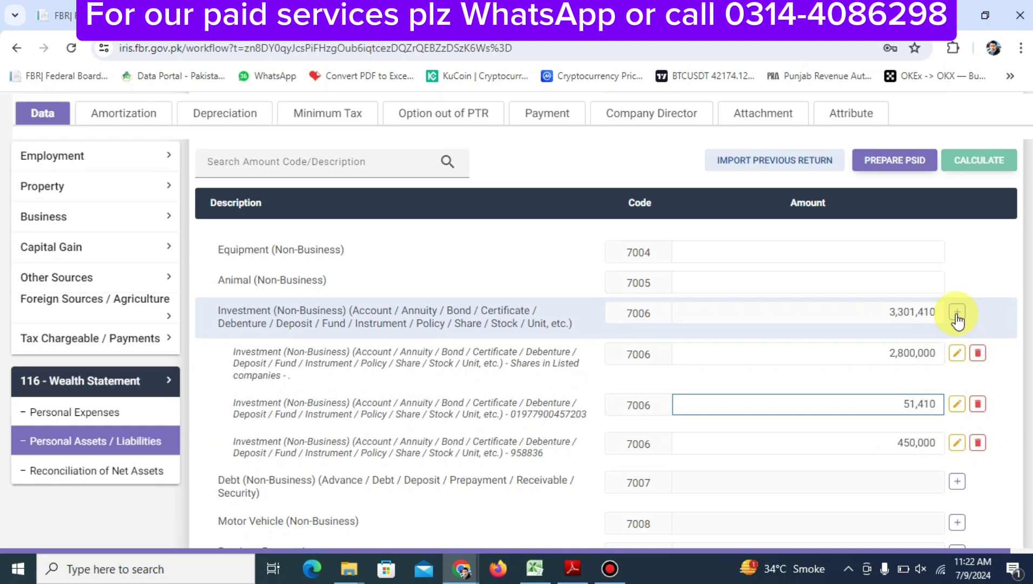
click(957, 315)
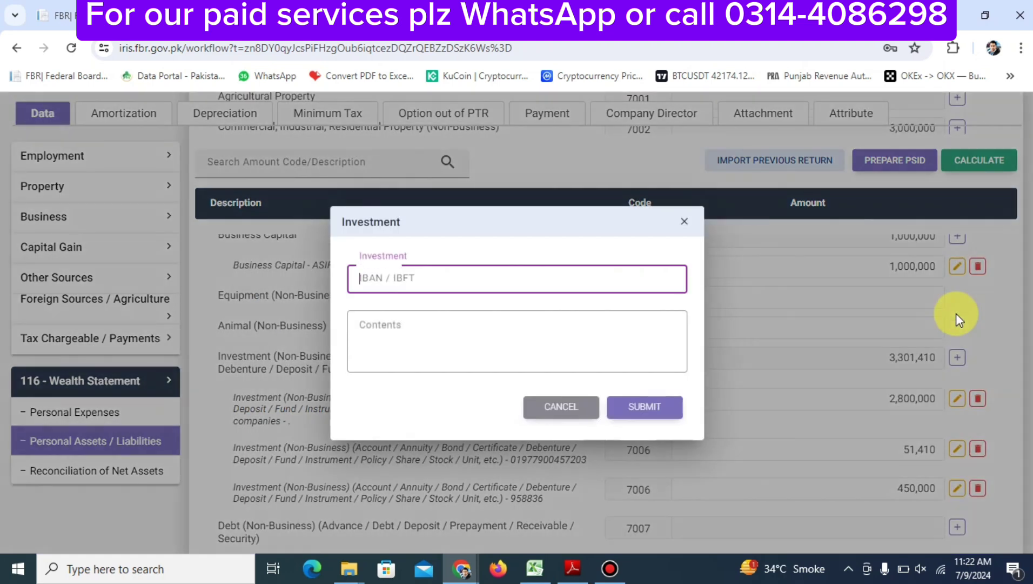
text(5555555)
key(Tab)
text(H)
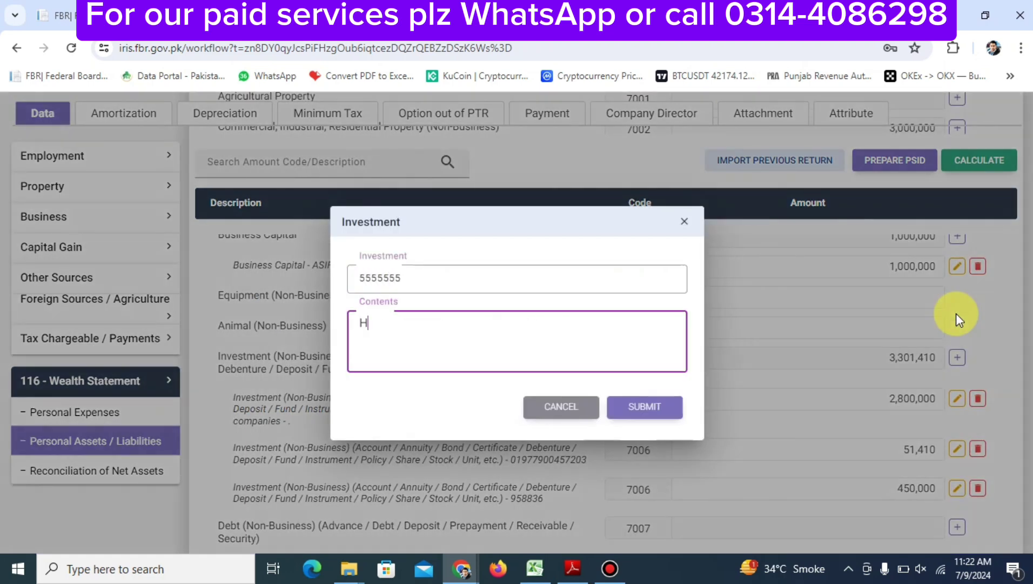
text(BL)
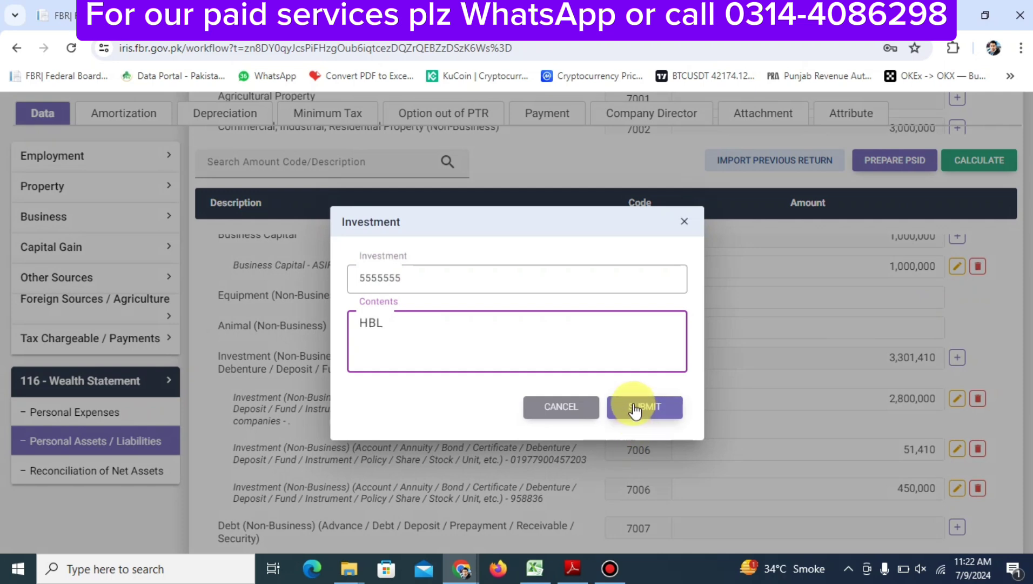
click(638, 411)
click(833, 350)
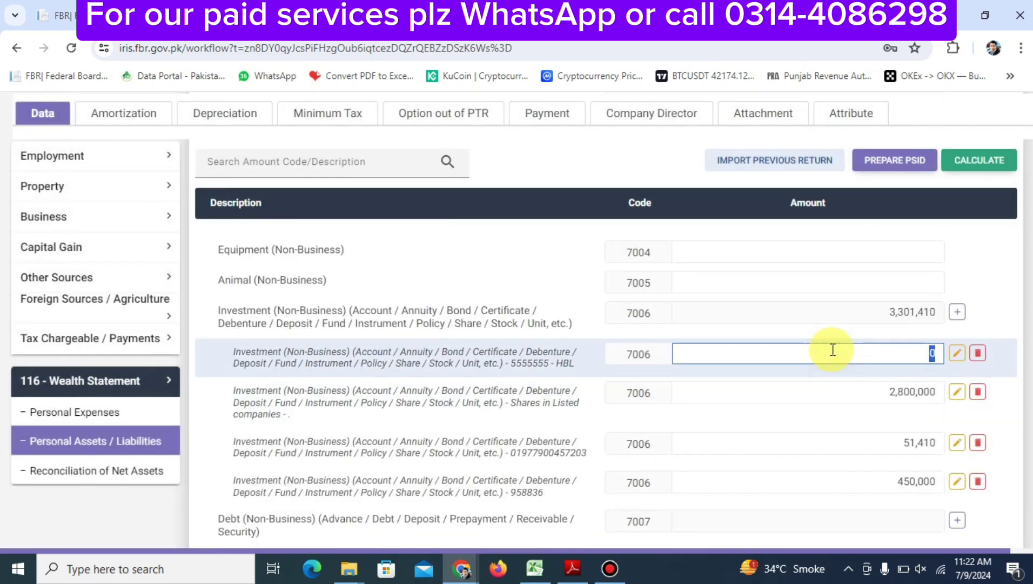
text(14500)
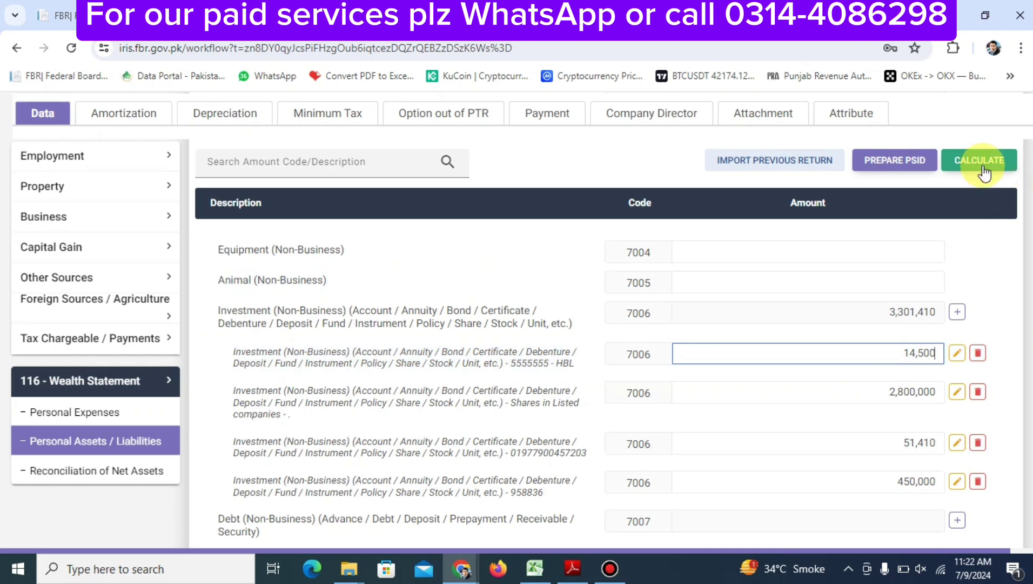
click(983, 171)
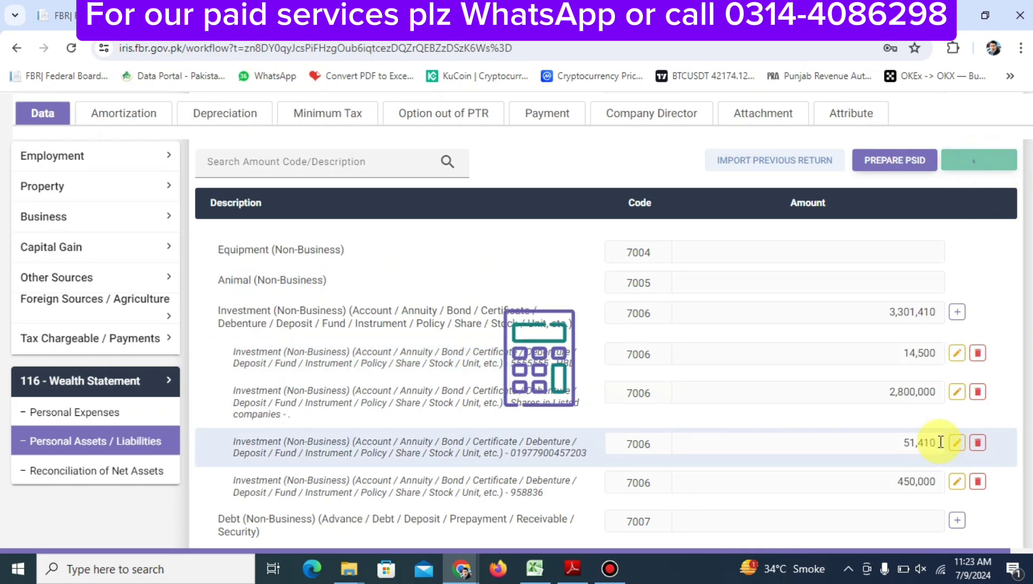
Delete the 51,410 investment entry, recalculate, and save the return
click(976, 444)
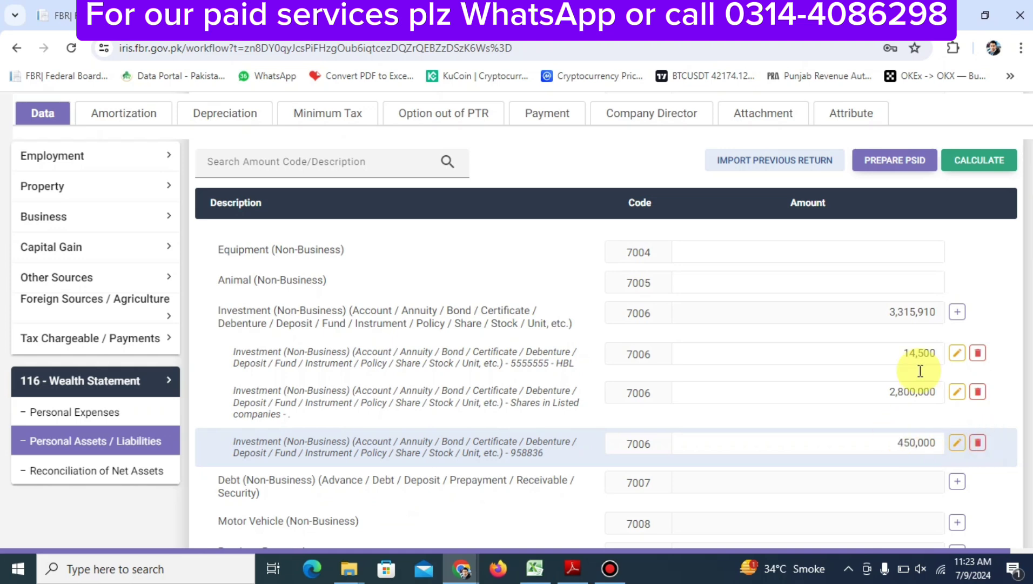
click(983, 160)
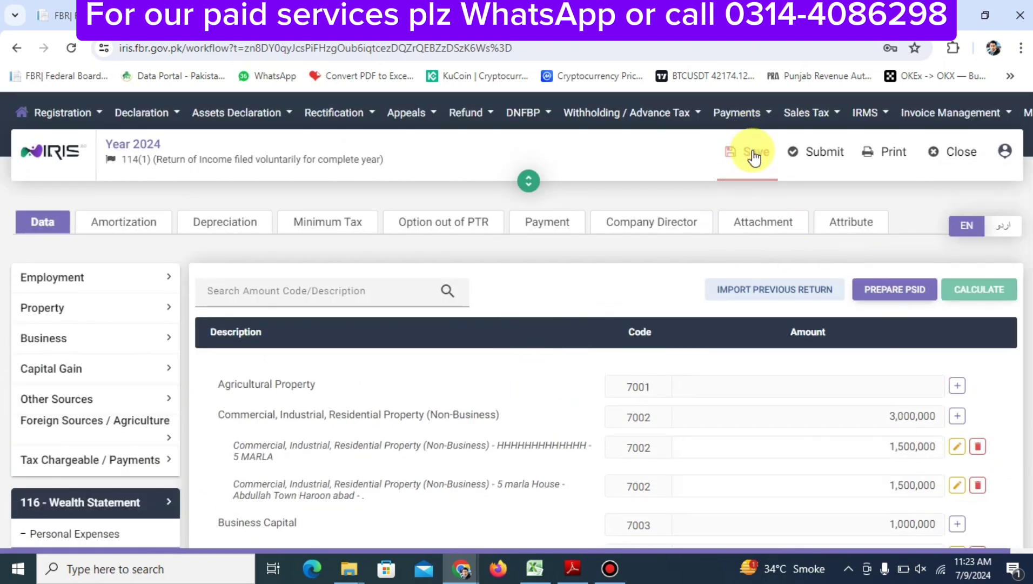
click(754, 148)
scroll(653, 409, down, 12)
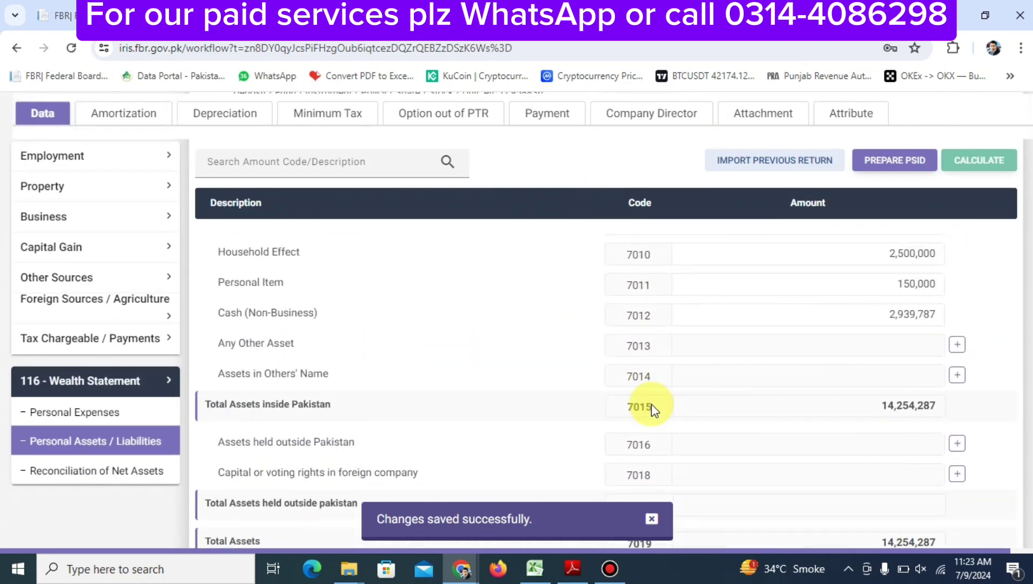
scroll(653, 409, up, 5)
scroll(653, 409, up, 1)
scroll(654, 409, down, 1)
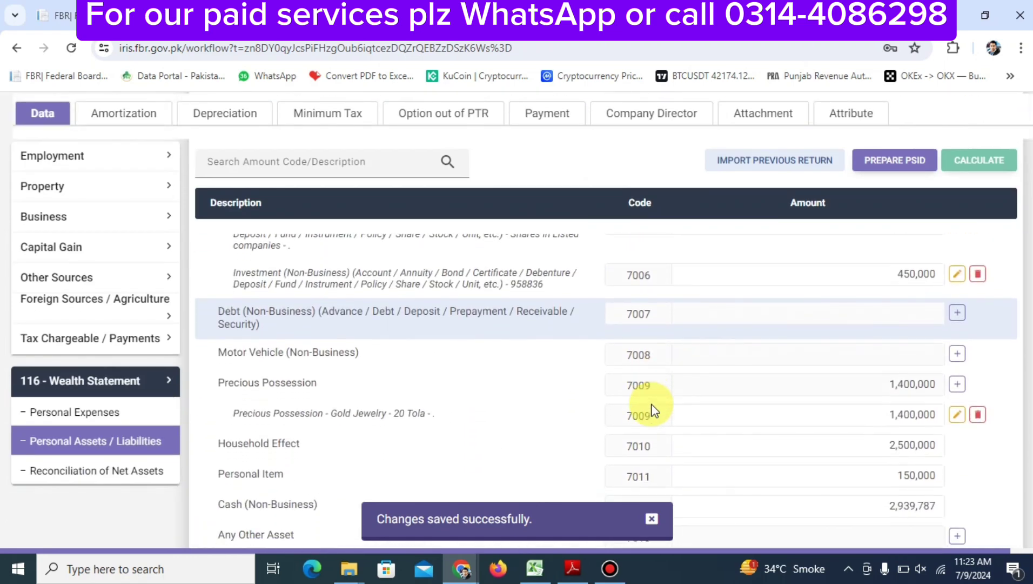
Add a code 7008 motor vehicle with its registration number, amount 4,500,000, and recalculate
click(958, 356)
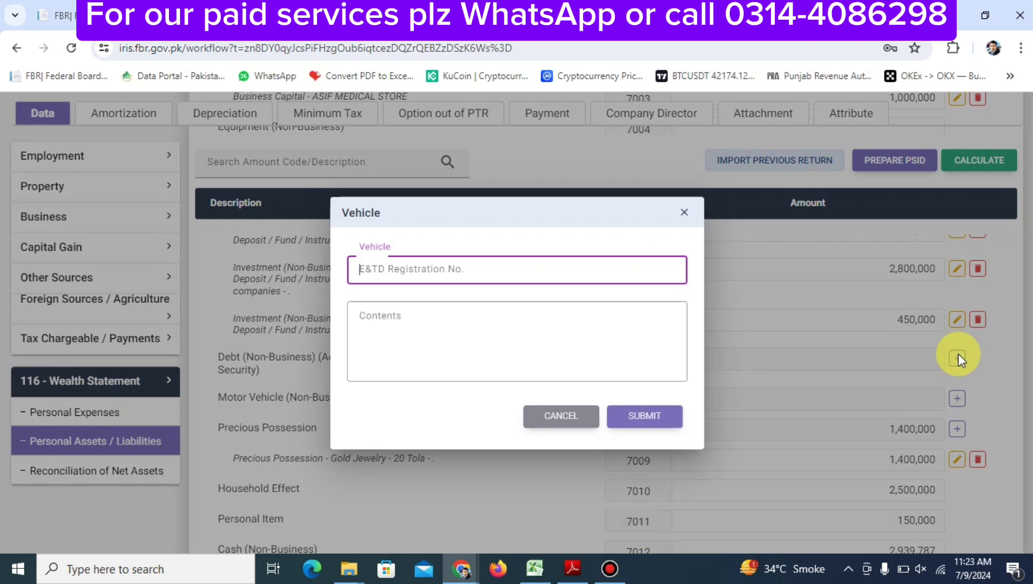
text(LEC2541)
key(Tab)
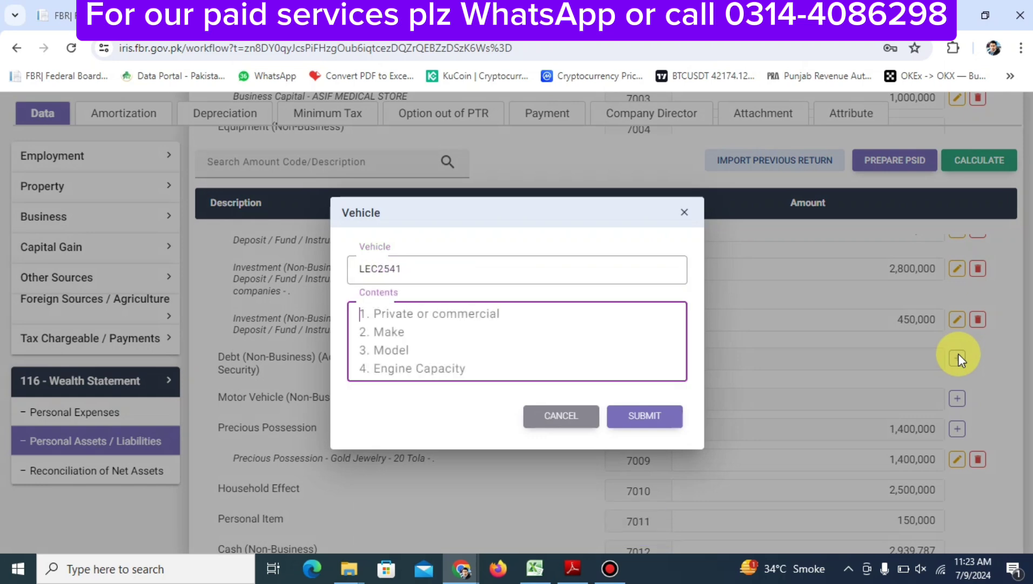
text(.)
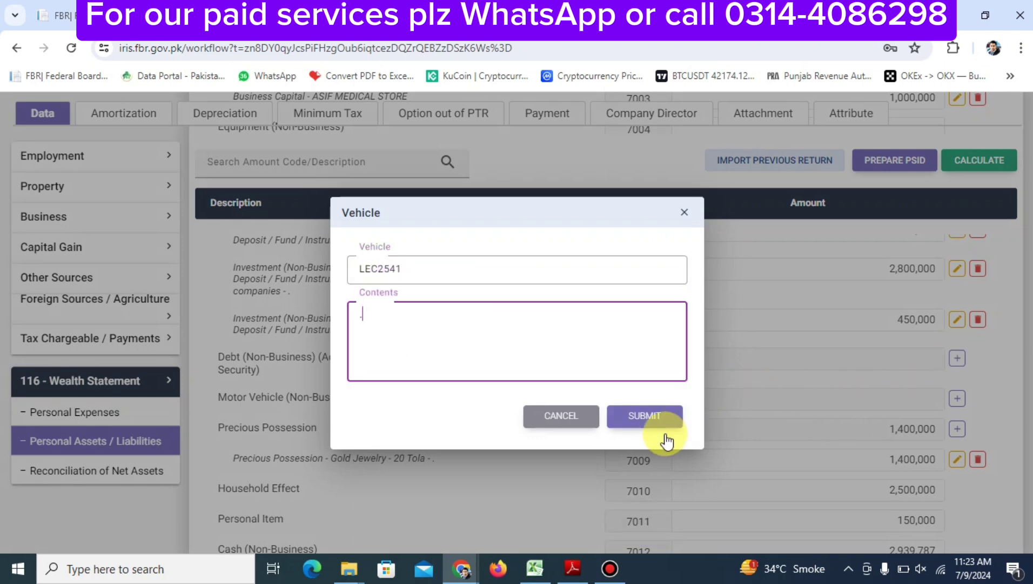
click(643, 415)
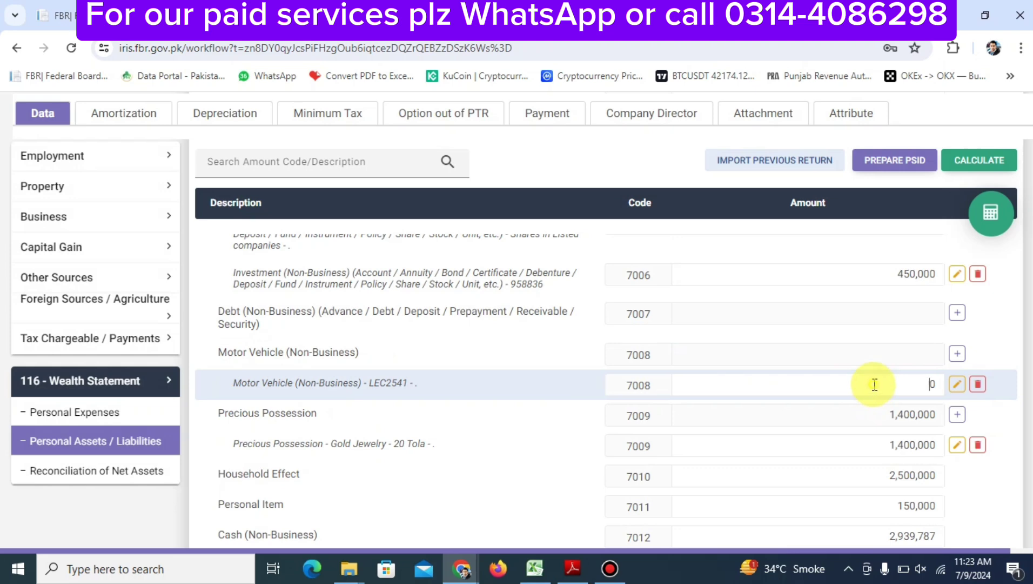
click(875, 384)
text(4500000)
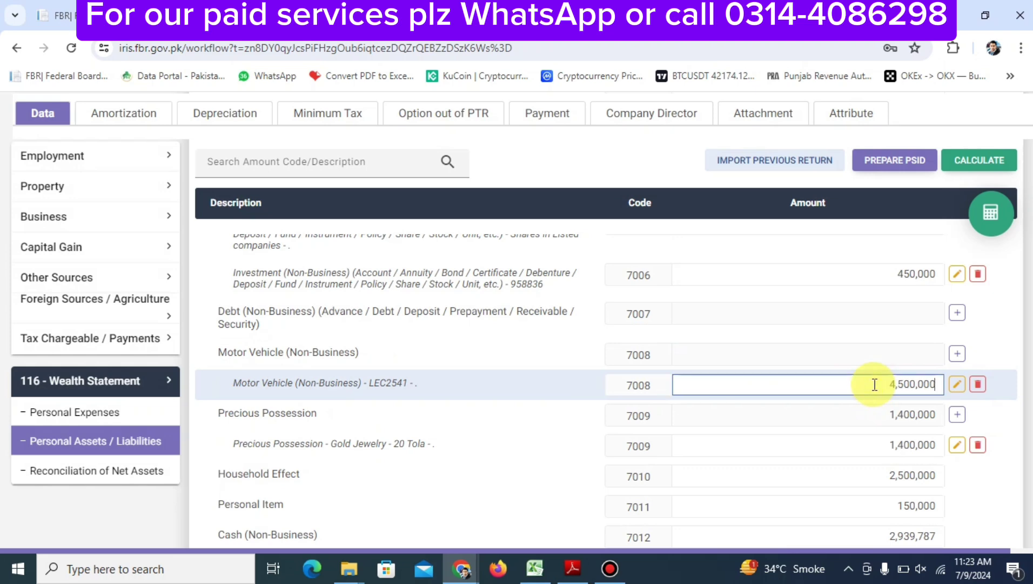
click(997, 229)
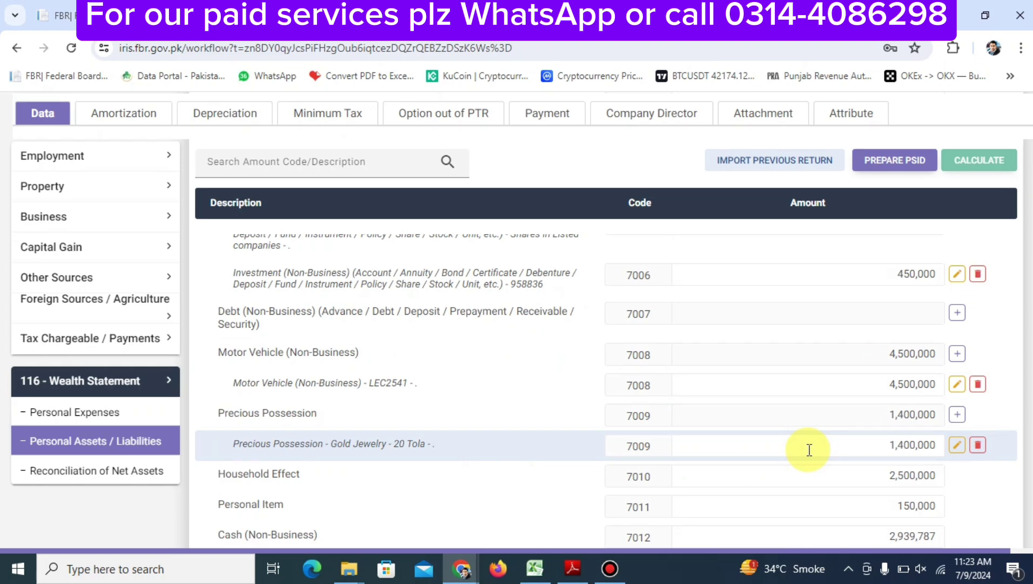
scroll(809, 449, down, 5)
scroll(808, 449, up, 4)
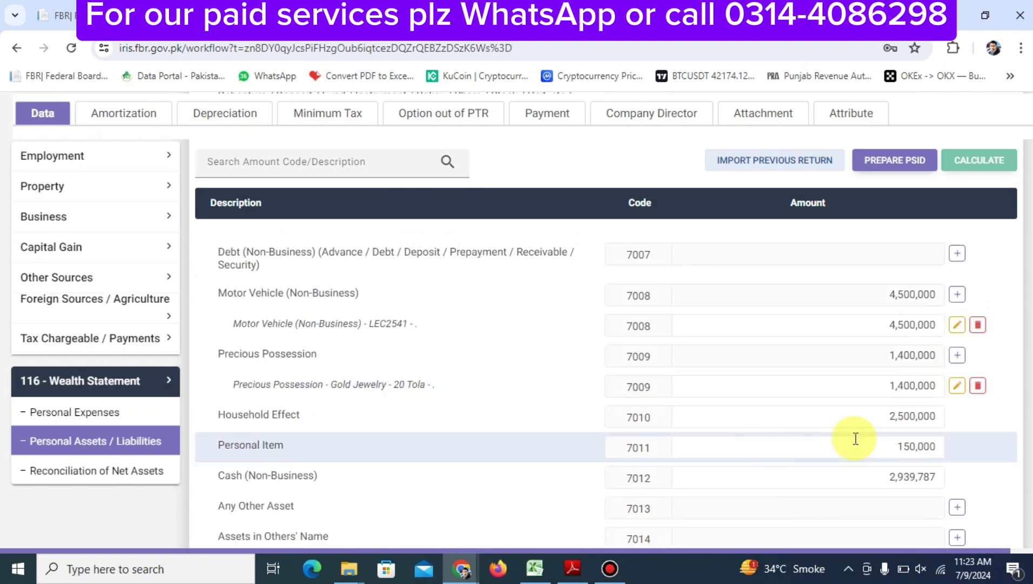
double_click(852, 417)
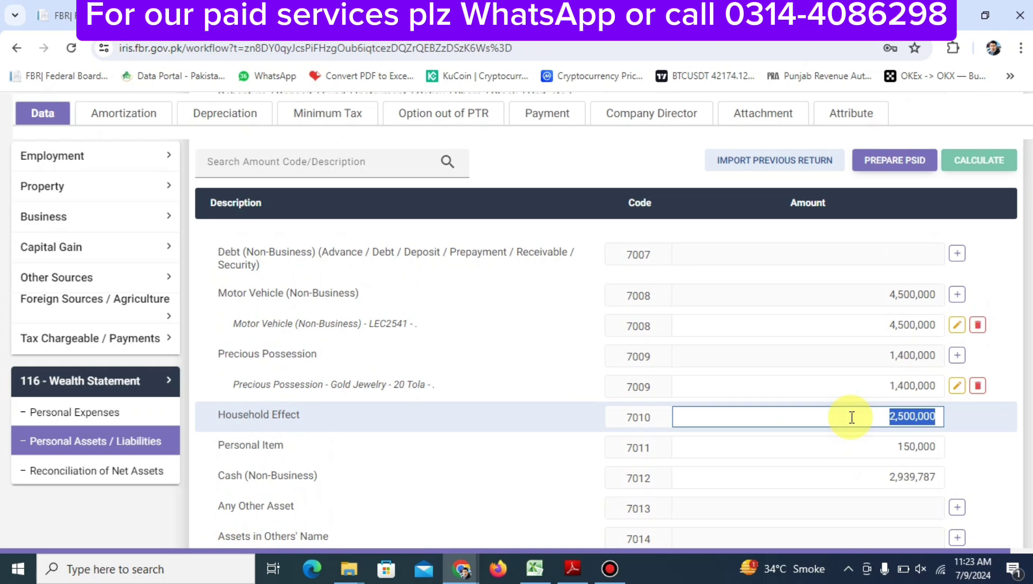
key(Tab)
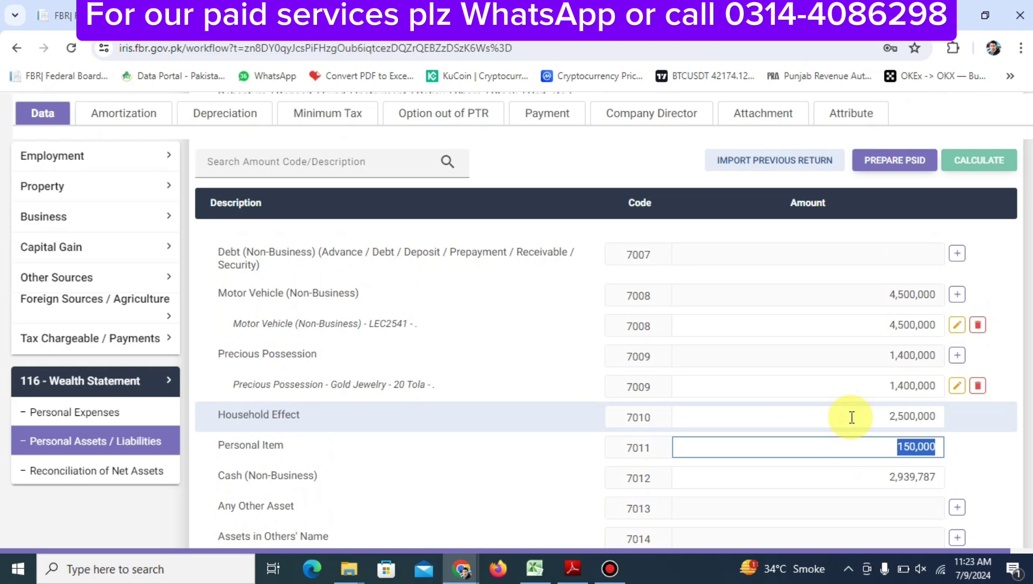
key(Tab)
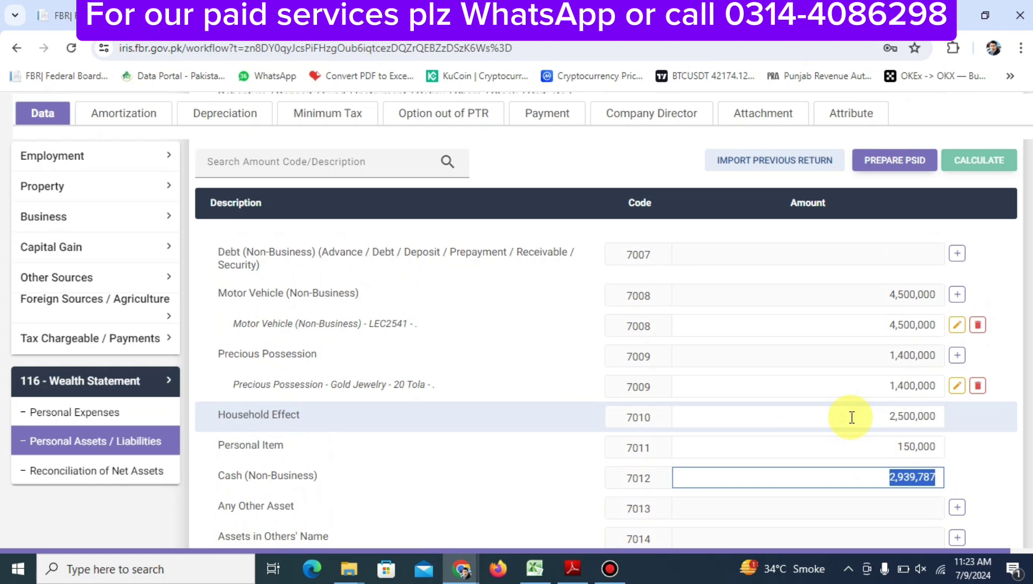
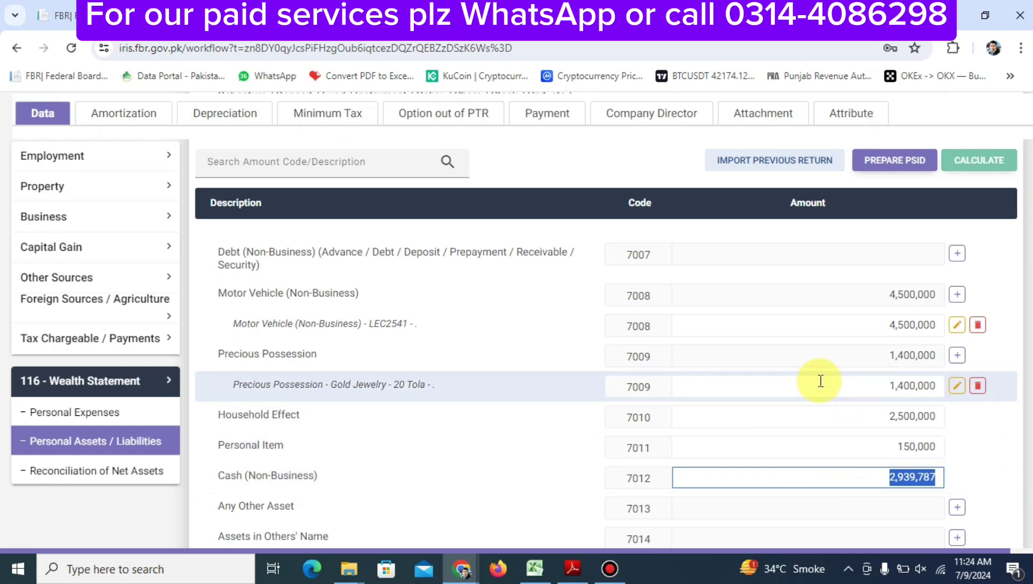
Put the cursor in the Cash (Non-Business) amount field, which holds 2,939,787
click(845, 481)
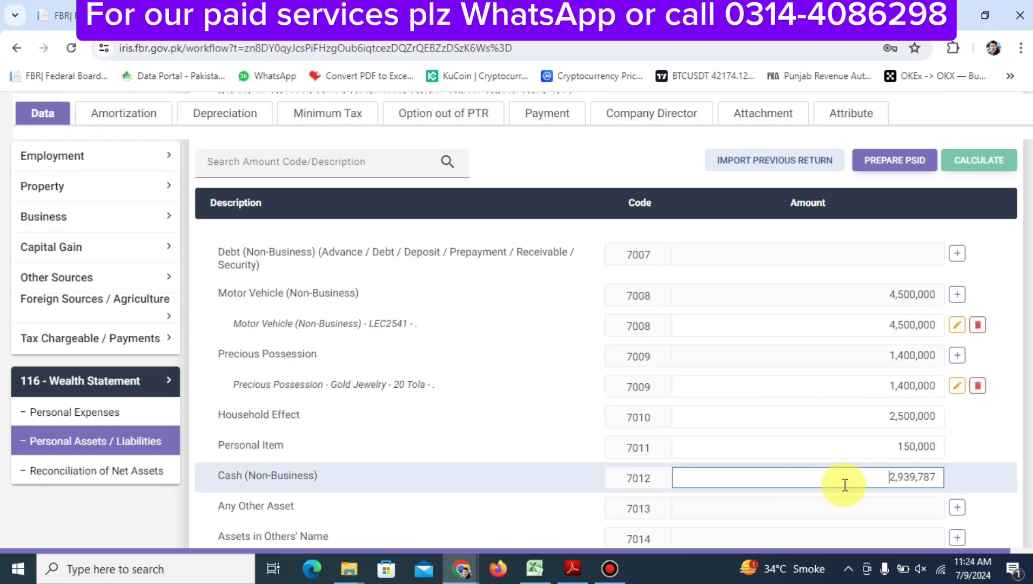
click(93, 472)
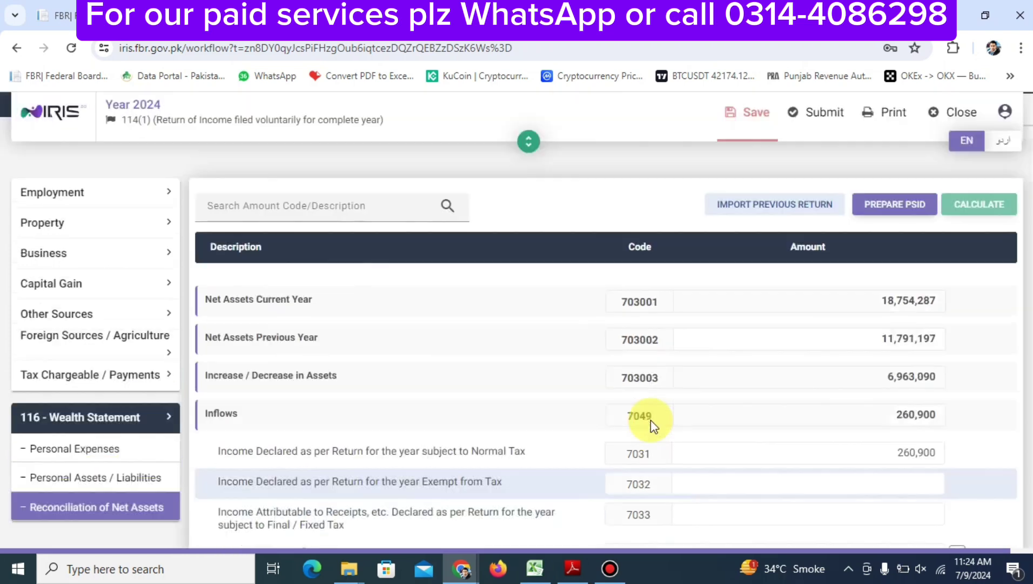
scroll(651, 419, down, 5)
scroll(651, 420, up, 4)
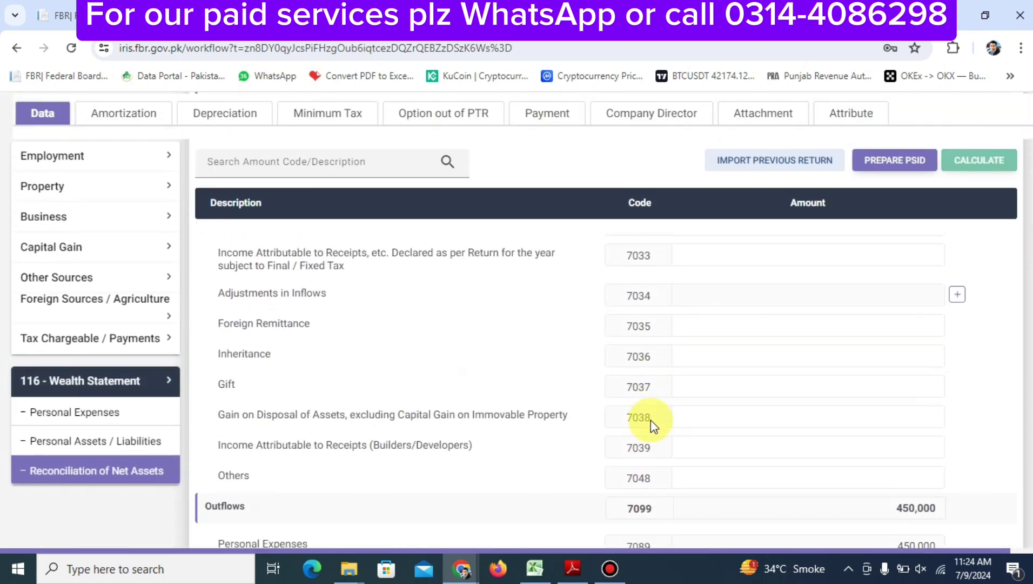
scroll(651, 420, down, 4)
scroll(651, 420, up, 9)
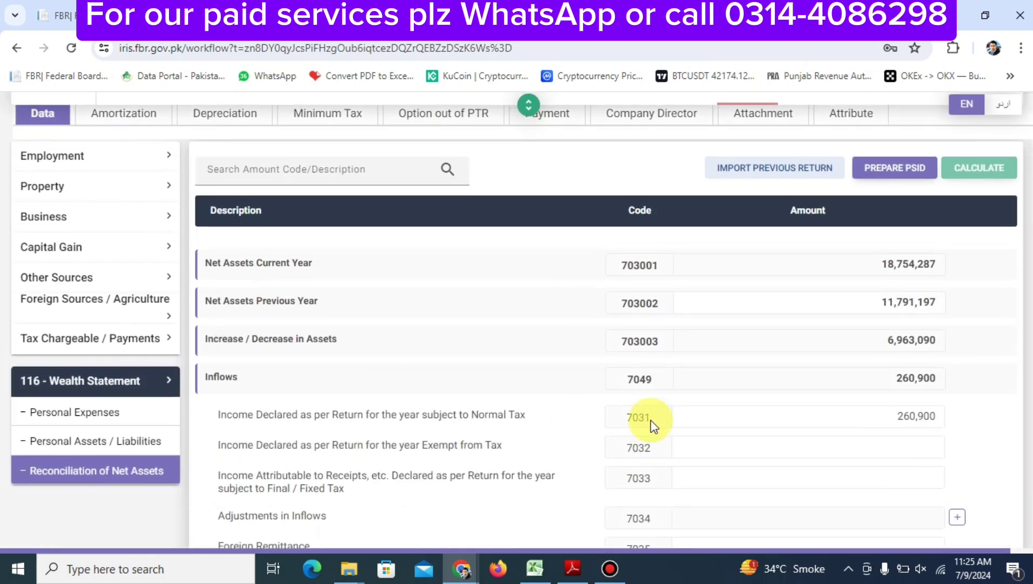
scroll(651, 419, down, 8)
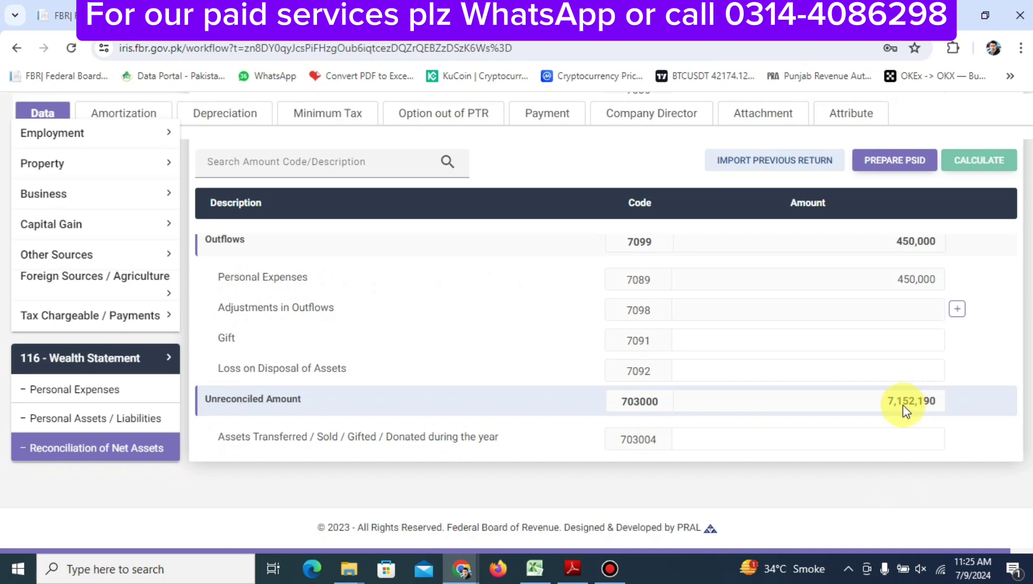
scroll(903, 404, up, 8)
scroll(904, 404, down, 10)
double_click(903, 404)
scroll(897, 405, up, 10)
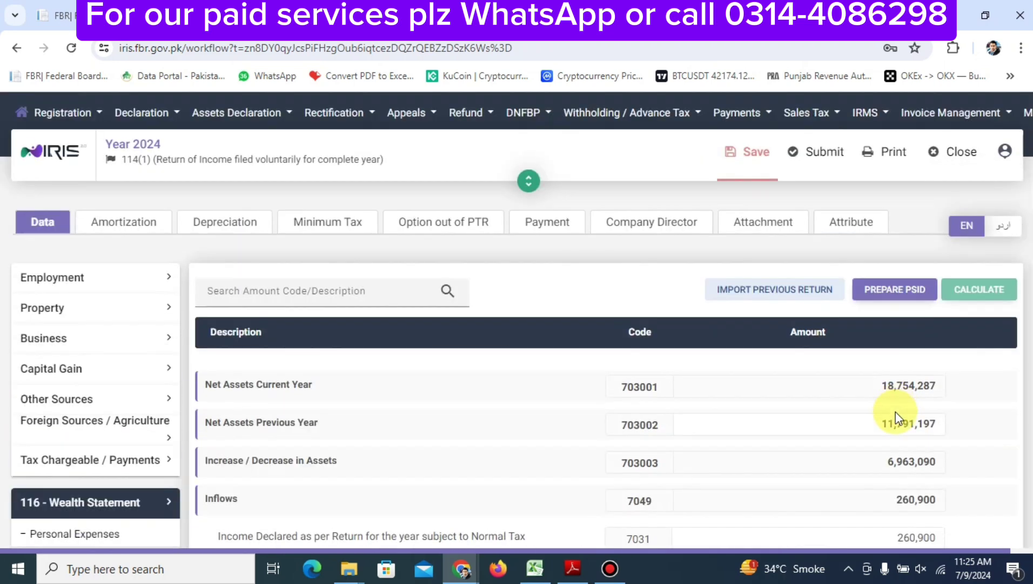
double_click(886, 423)
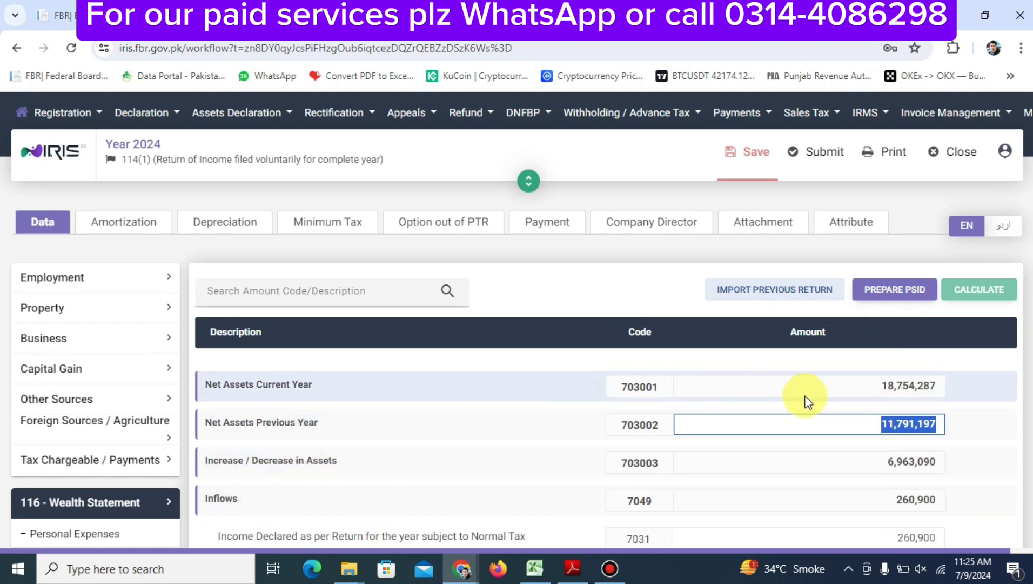
scroll(807, 400, down, 10)
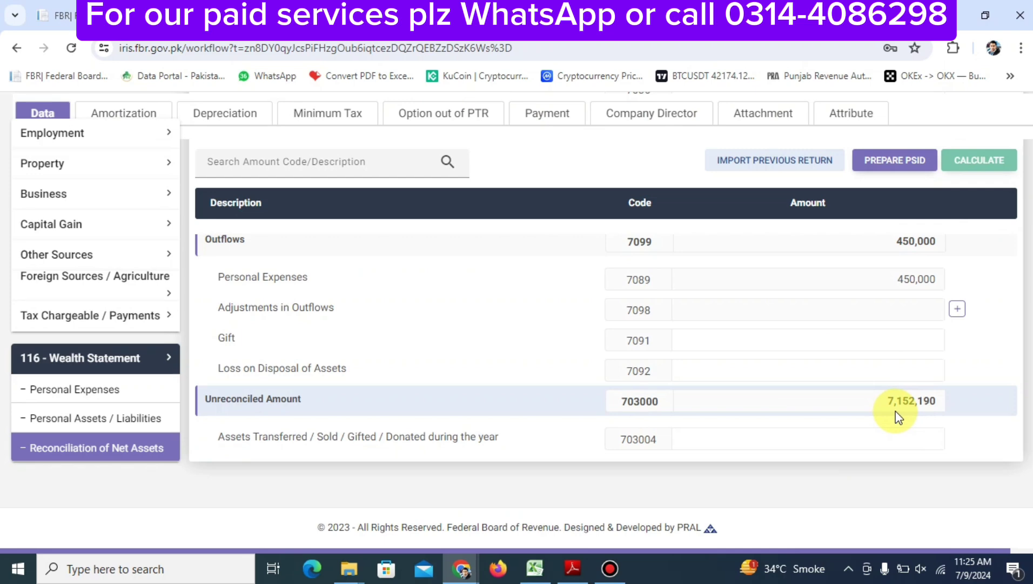
scroll(895, 415, up, 10)
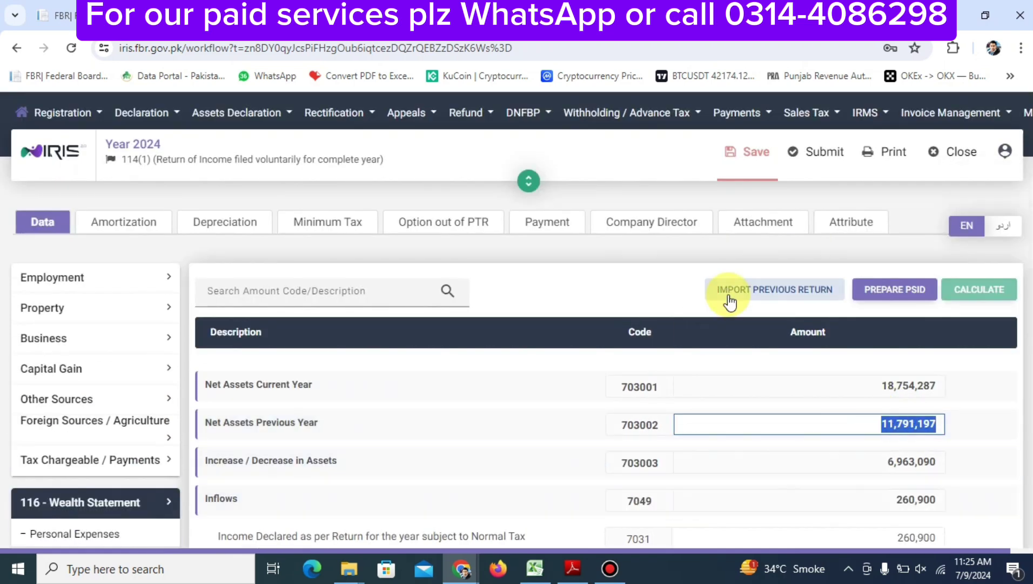
scroll(729, 303, down, 5)
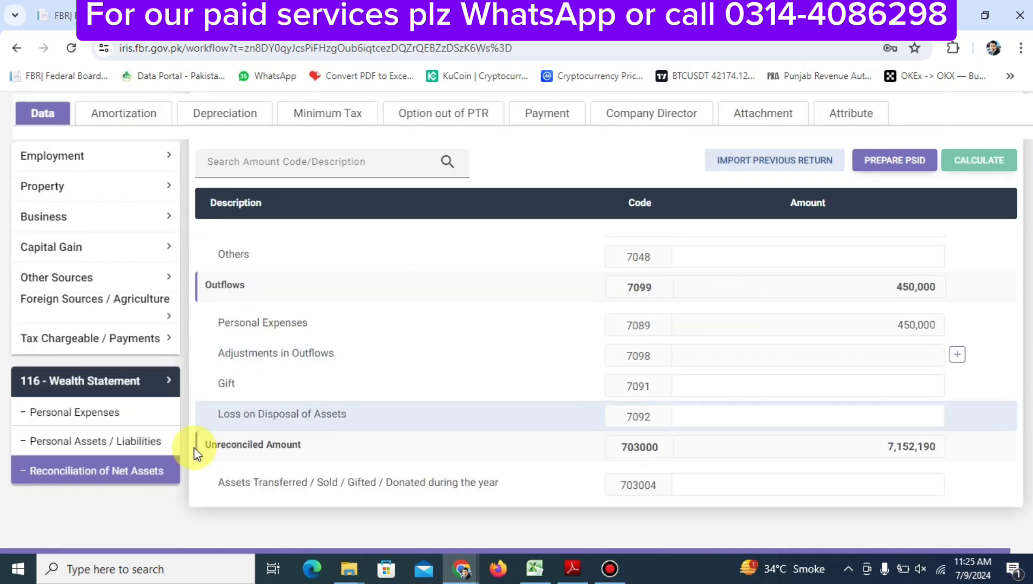
Clear the 2,939,787 Cash (Non-Business) amount and recalculate the return
click(136, 449)
scroll(546, 401, down, 15)
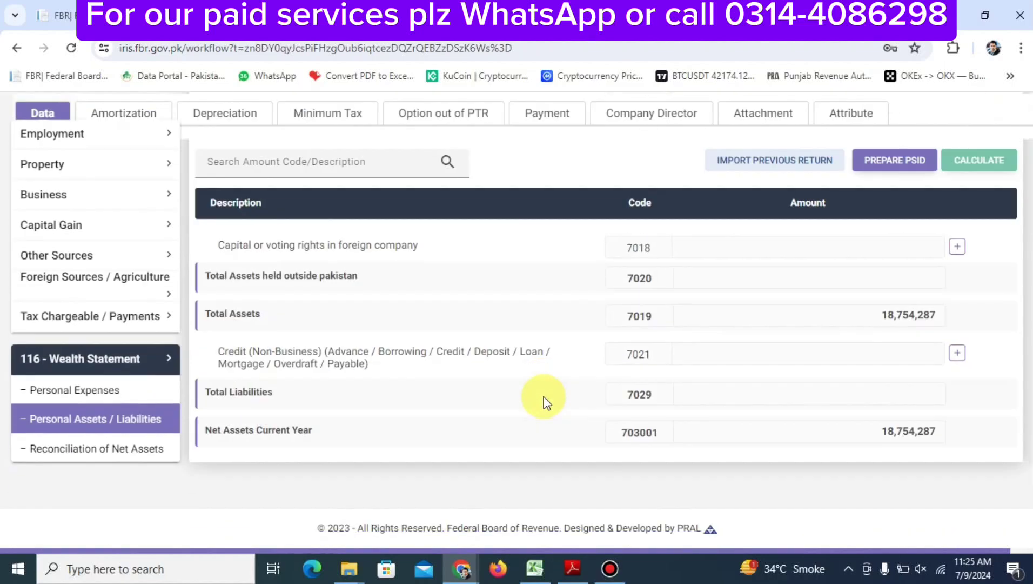
scroll(878, 279, up, 6)
scroll(878, 275, down, 1)
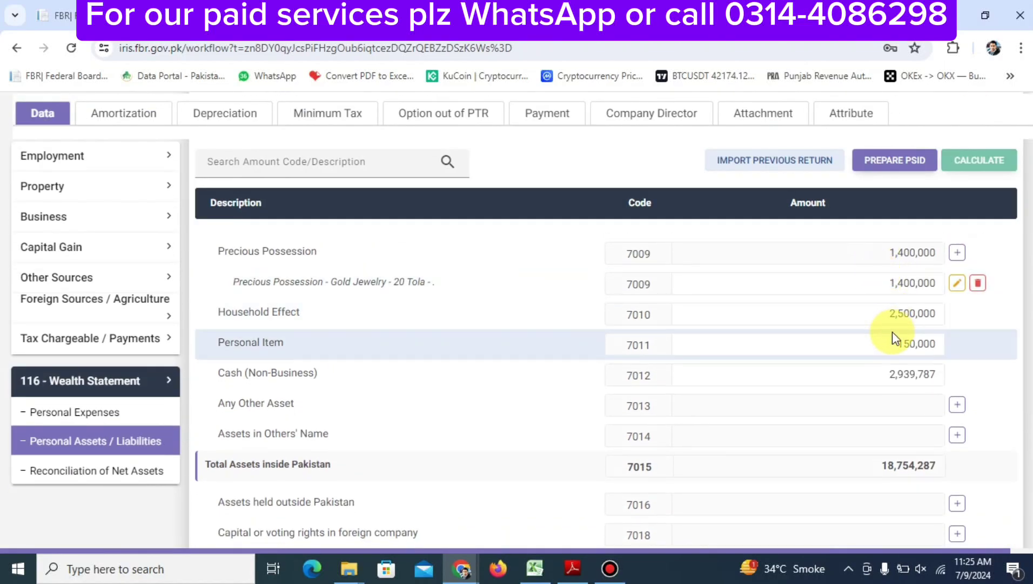
click(881, 375)
key(ctrl+a)
key(BackSpace)
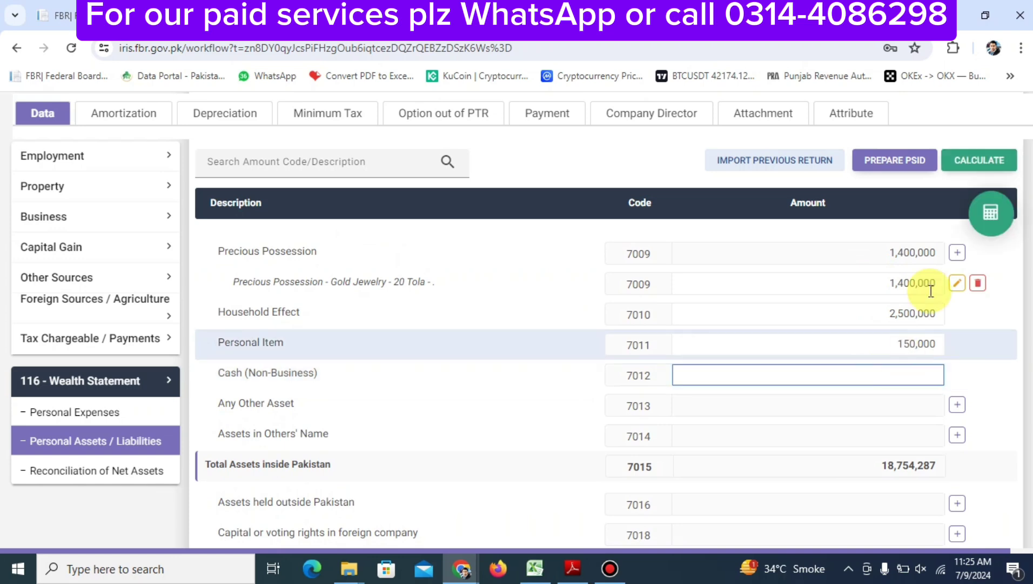
click(989, 213)
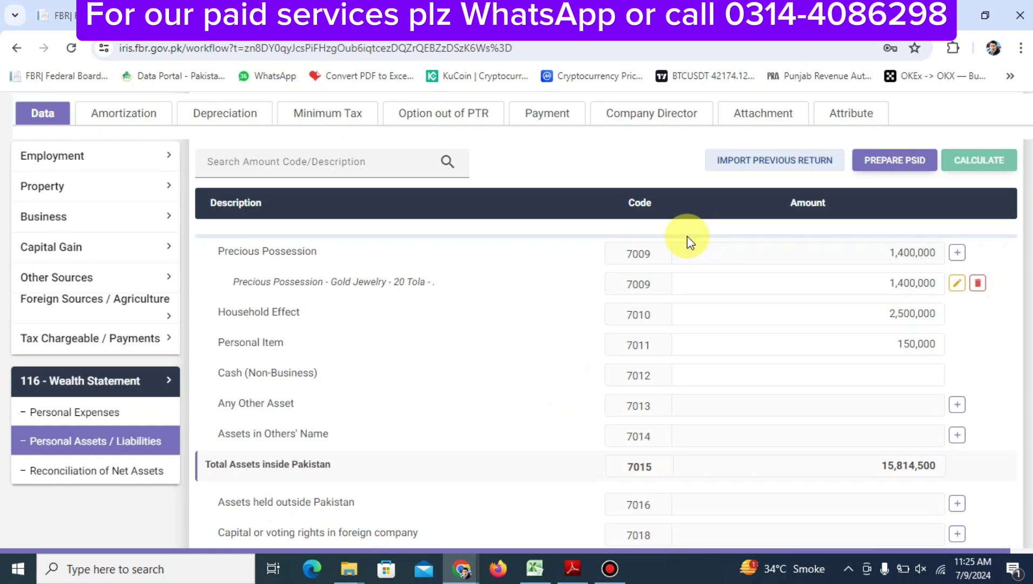
Confirm net assets of 15,814,500 with 4,212,403 unreconciled, then return to Personal Assets / Liabilities
click(147, 470)
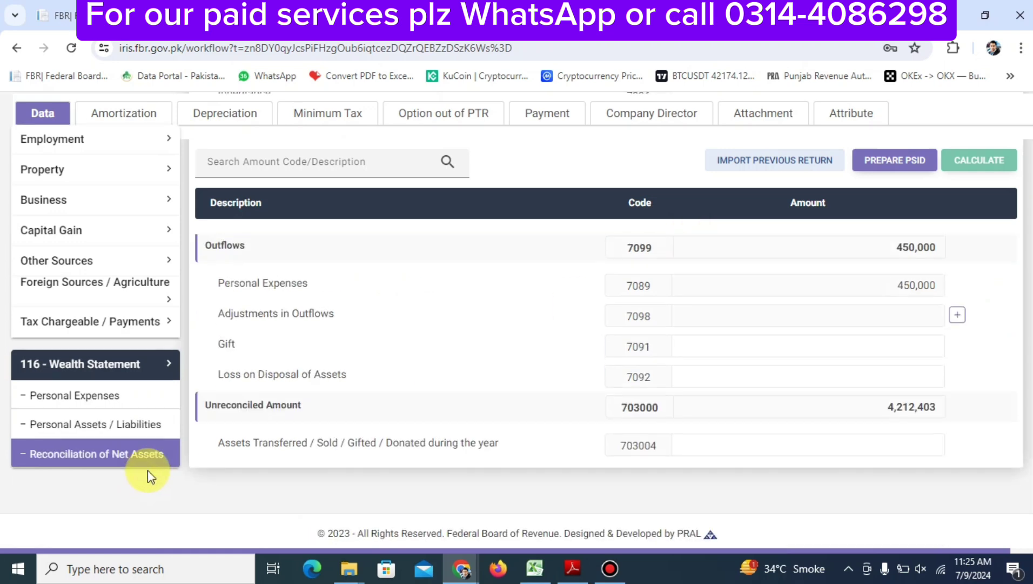
scroll(538, 404, down, 5)
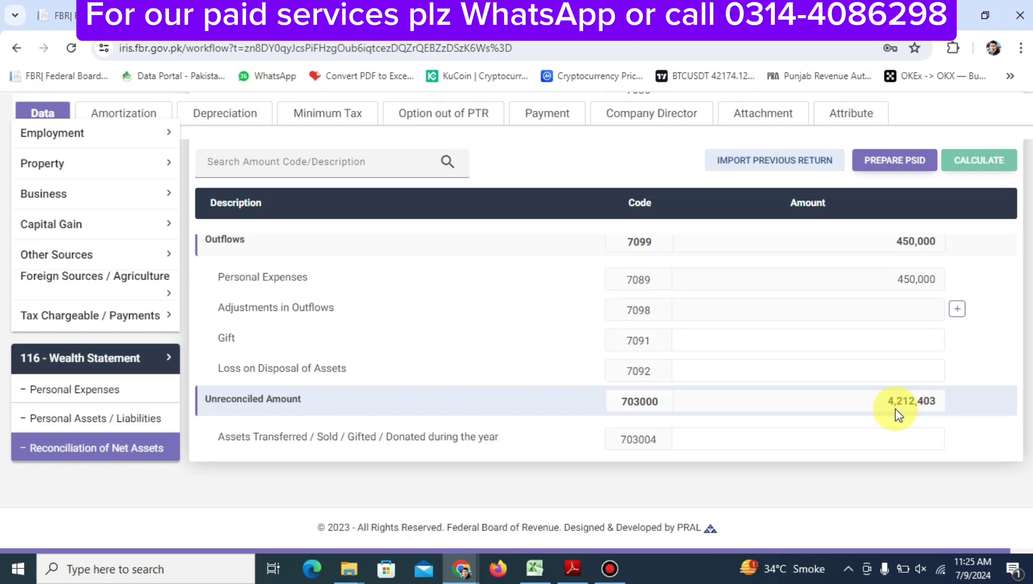
scroll(814, 330, up, 10)
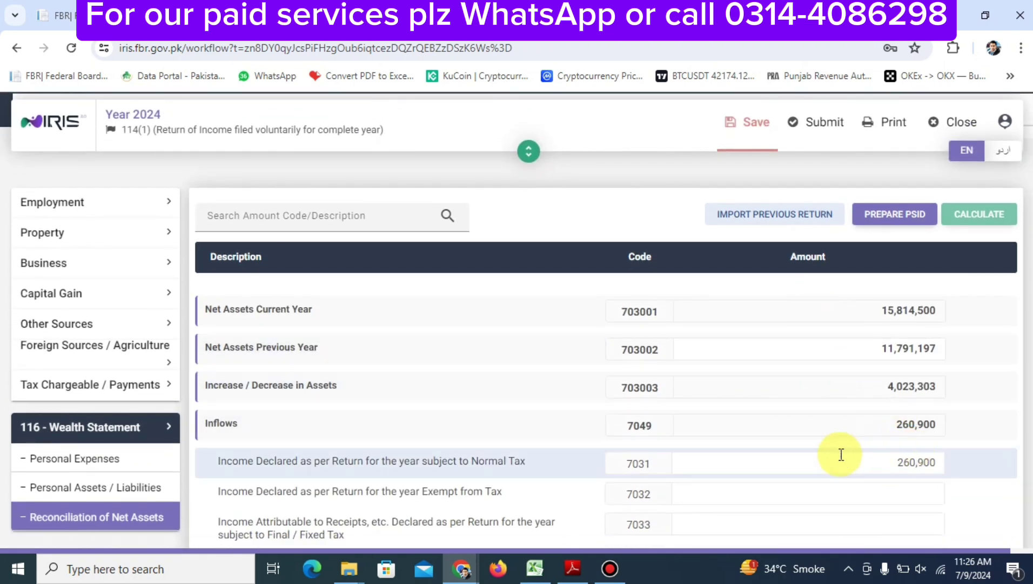
scroll(841, 454, down, 10)
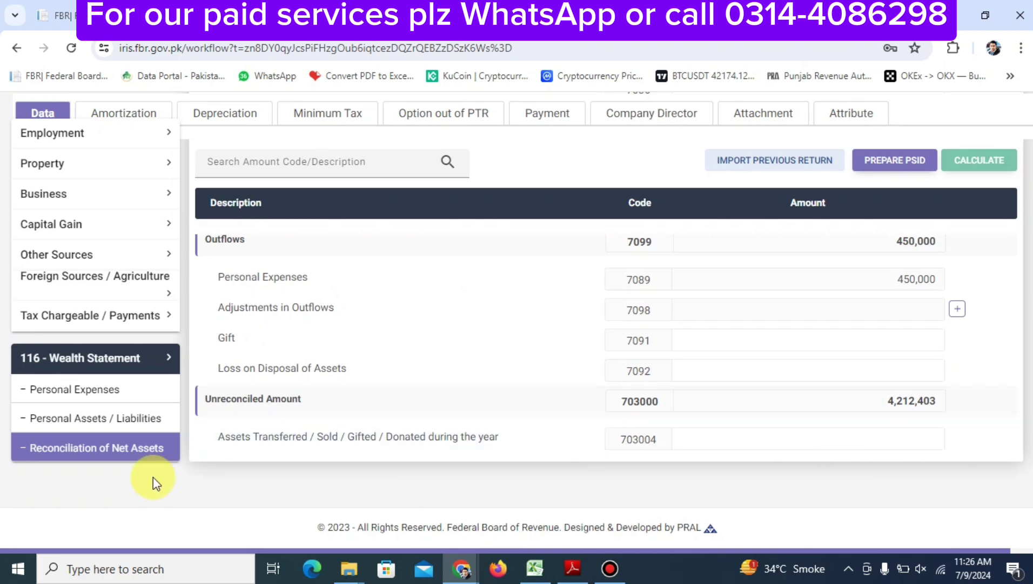
click(97, 422)
Delete the Motor Vehicle LEC2541 asset and recalculate the return
scroll(685, 401, up, 5)
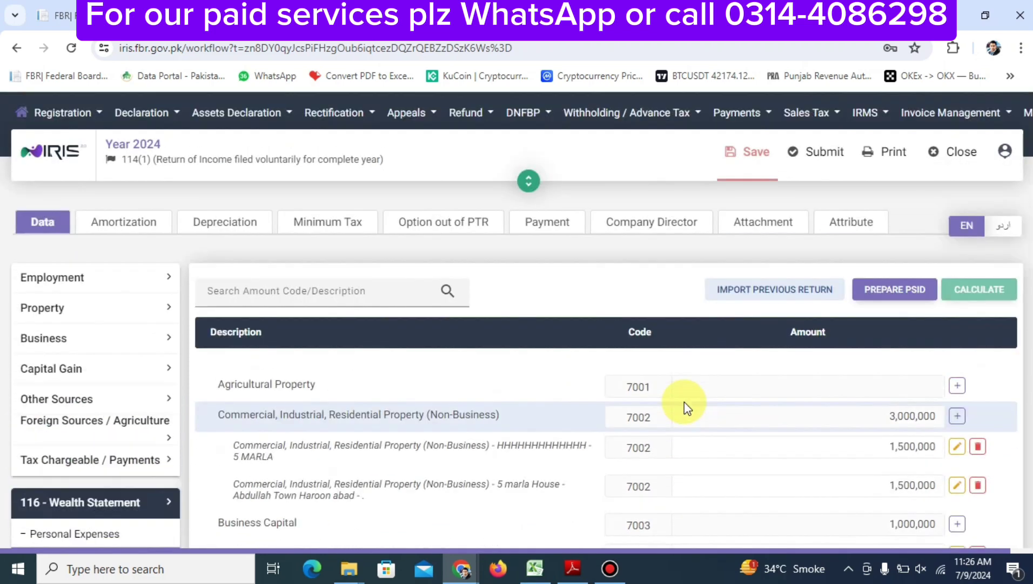
scroll(685, 401, down, 5)
scroll(685, 401, up, 1)
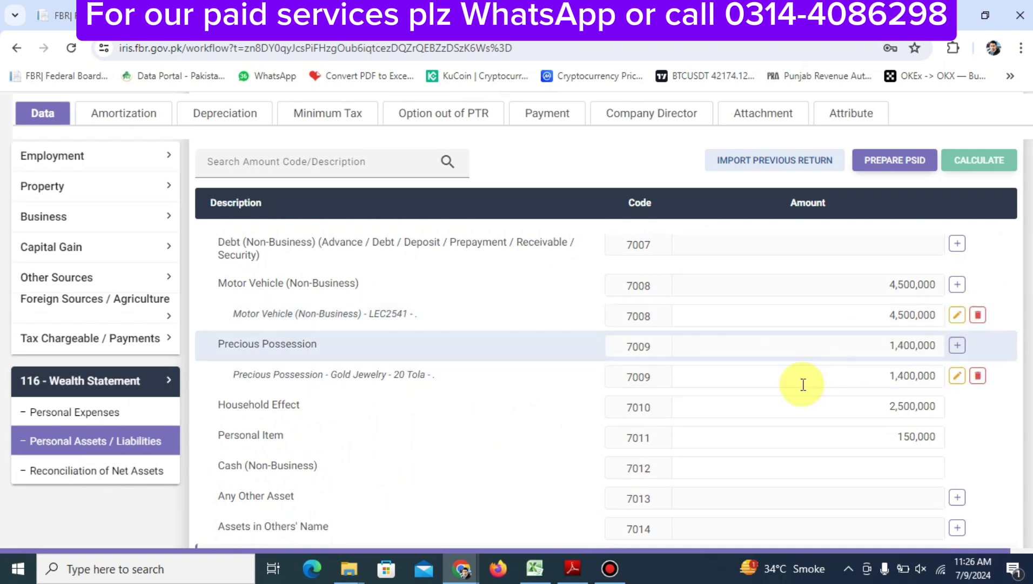
click(978, 317)
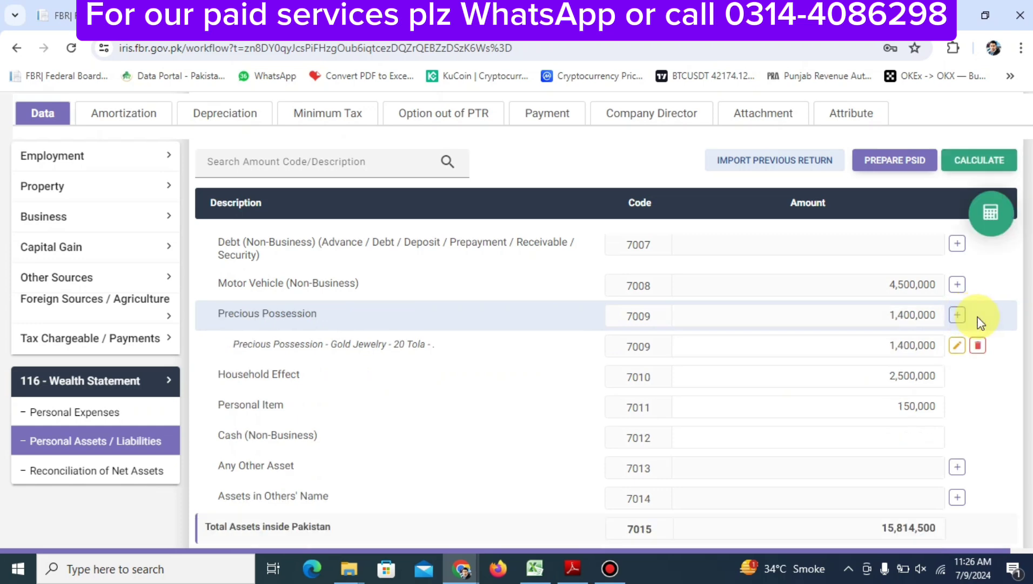
click(985, 221)
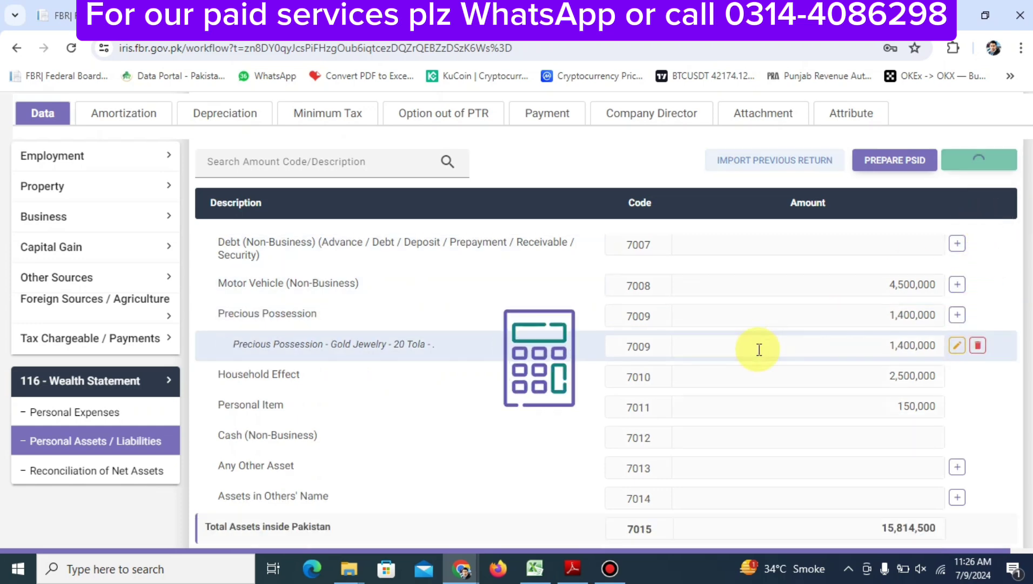
Copy the 287,597 unreconciled amount into the empty Cash (Non-Business) field
click(73, 466)
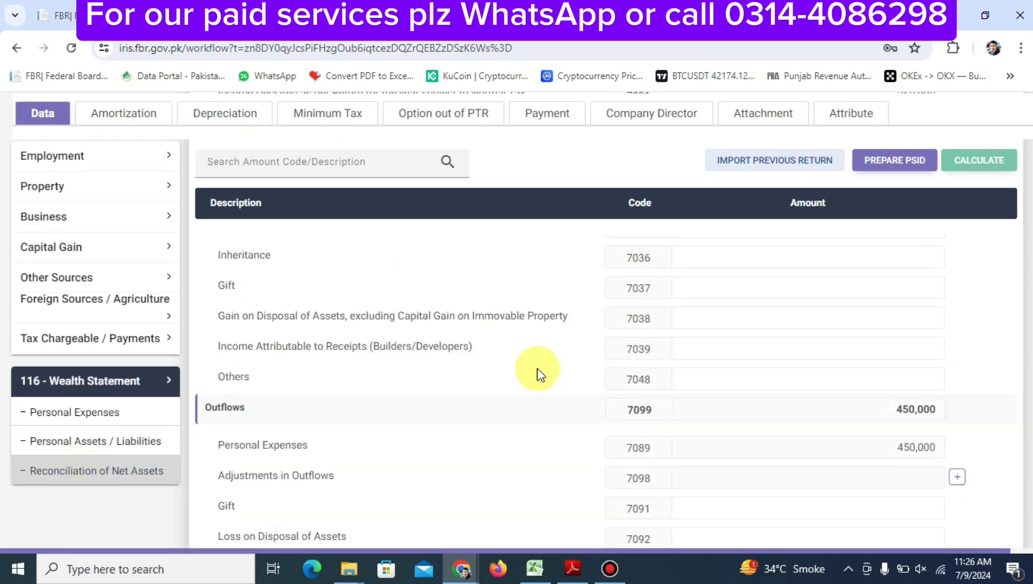
scroll(538, 369, down, 3)
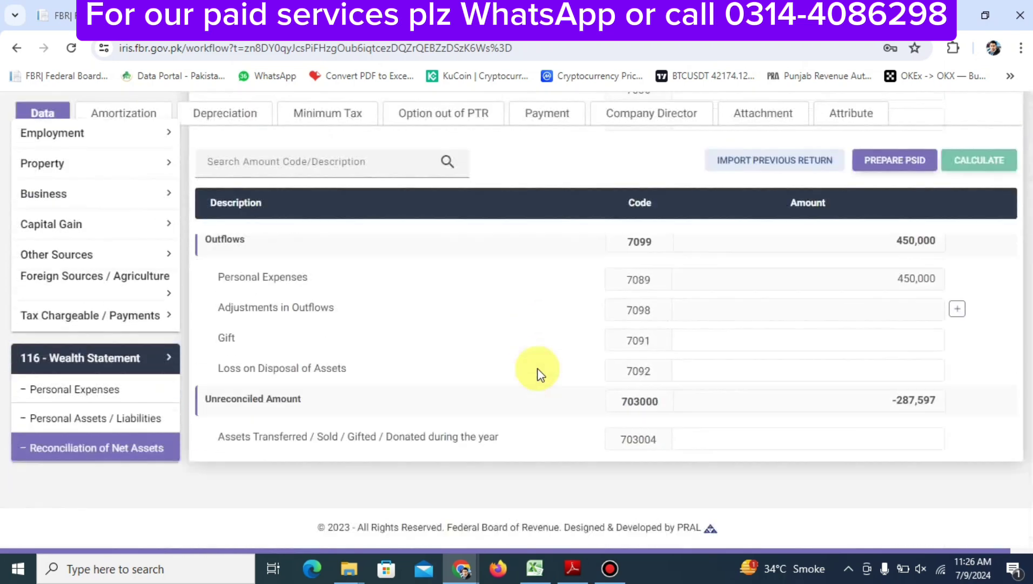
double_click(904, 406)
key(ctrl+c)
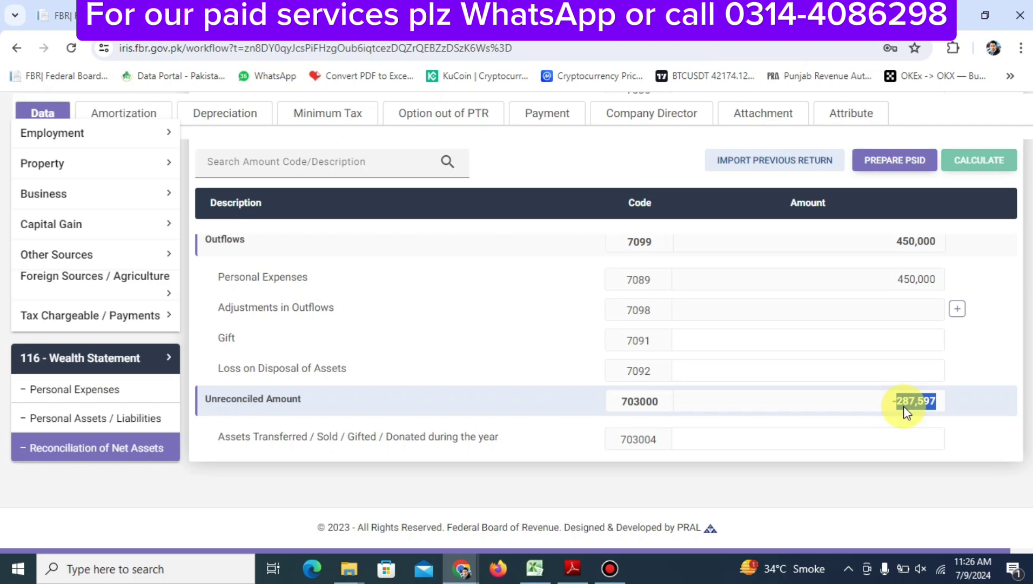
click(114, 419)
scroll(702, 516, down, 8)
scroll(702, 516, up, 7)
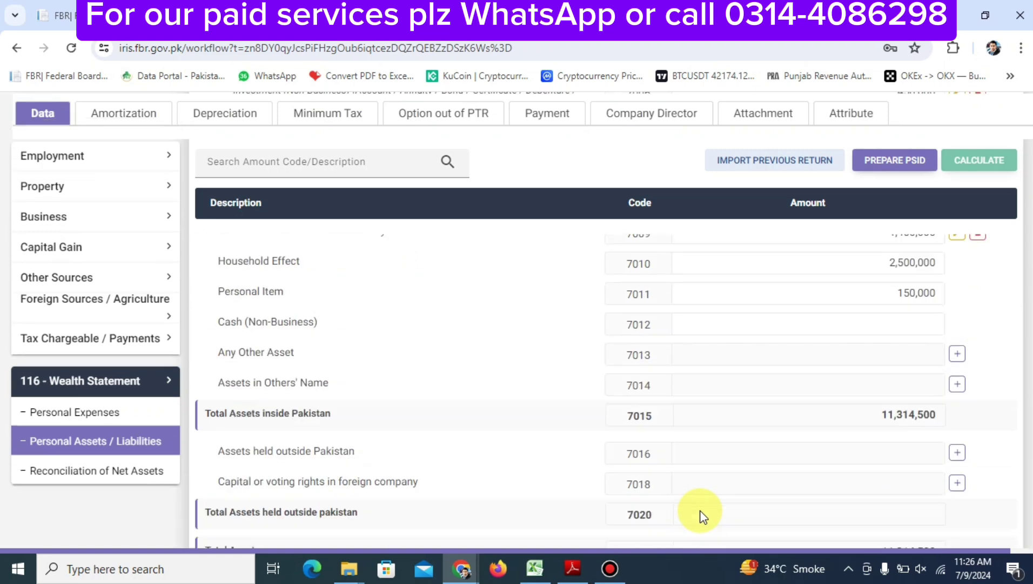
scroll(703, 516, down, 1)
click(738, 411)
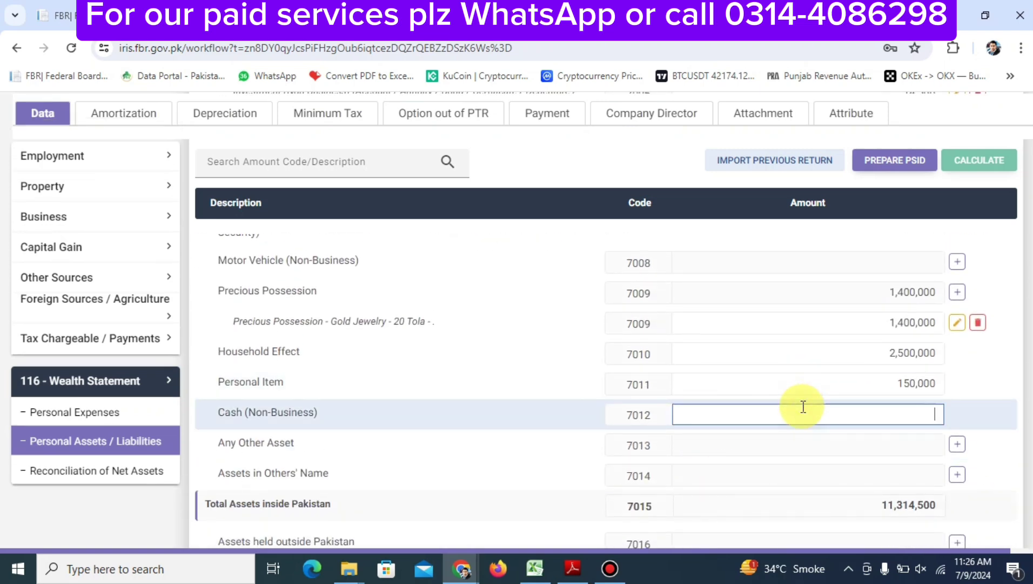
key(ctrl+v)
Recalculate and confirm the Reconciliation of Net Assets shows 0 unreconciled
click(989, 219)
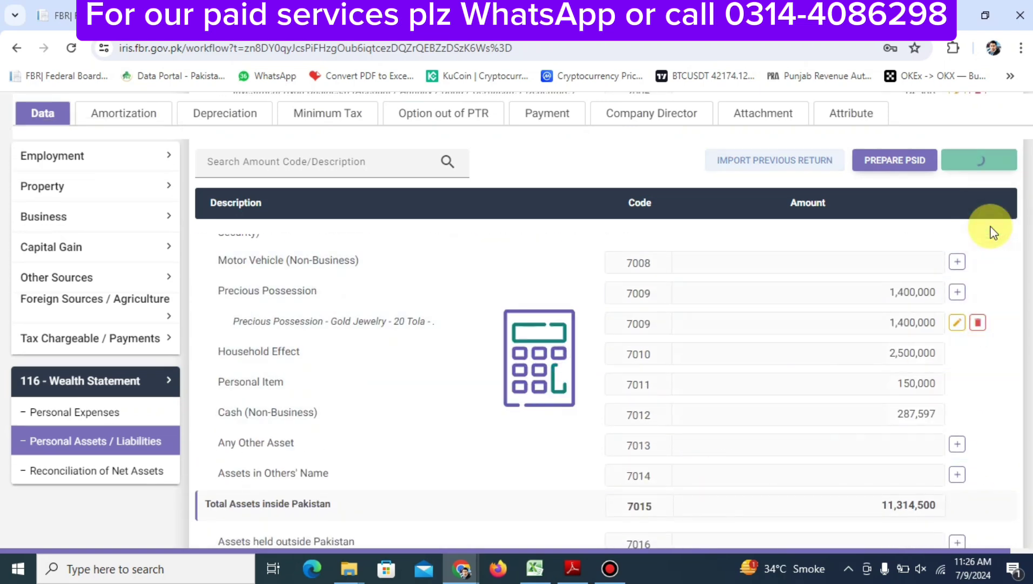
click(134, 468)
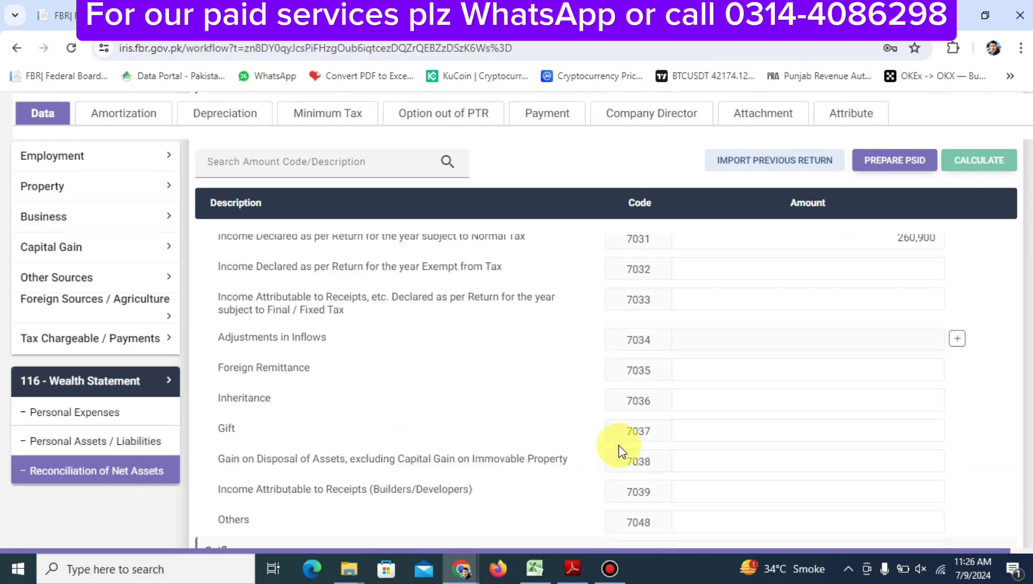
scroll(619, 445, down, 5)
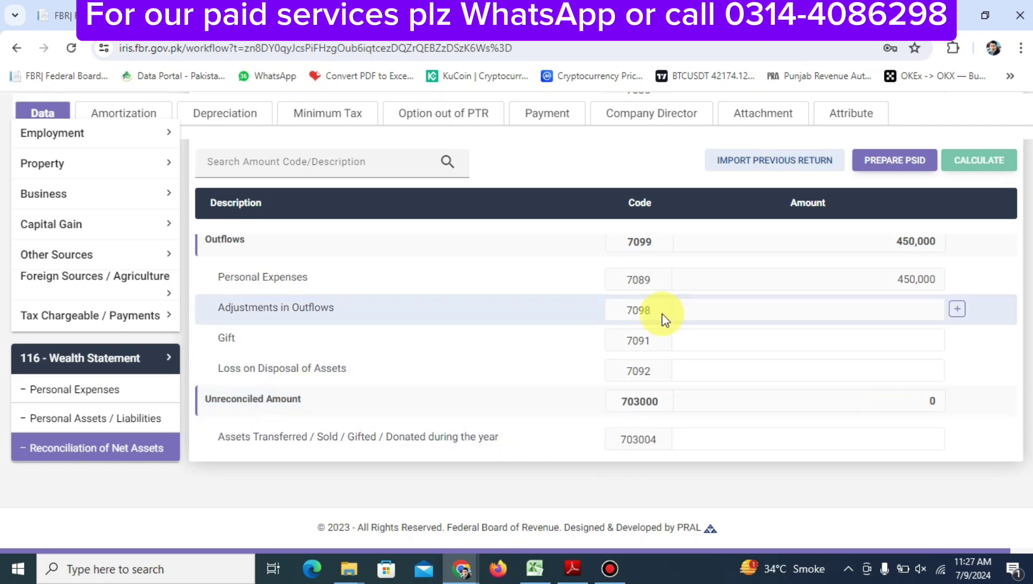
scroll(662, 313, up, 5)
scroll(226, 273, down, 5)
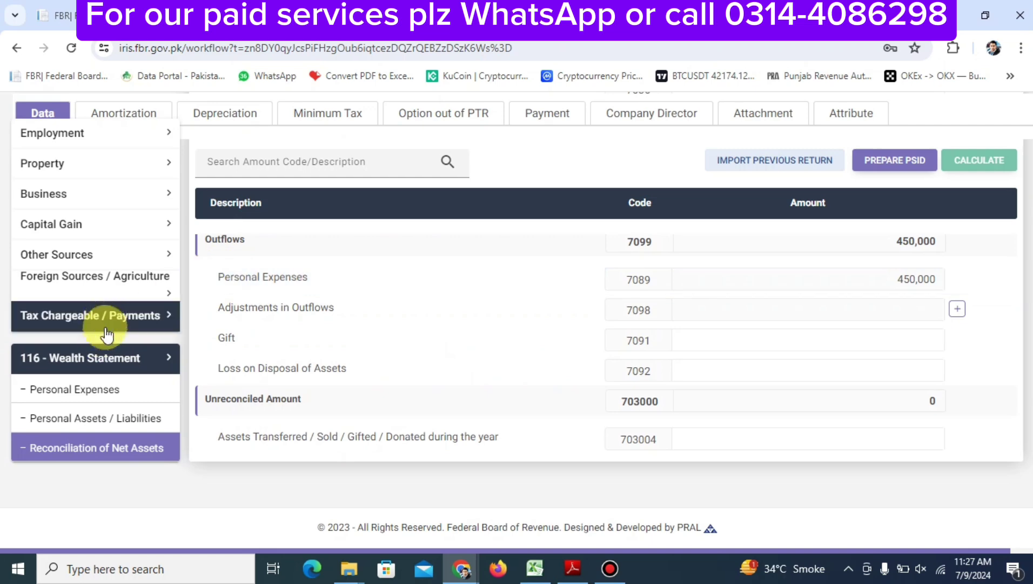
Review the Tax Chargeable / Payments Computations page showing business income of 260,900
click(103, 316)
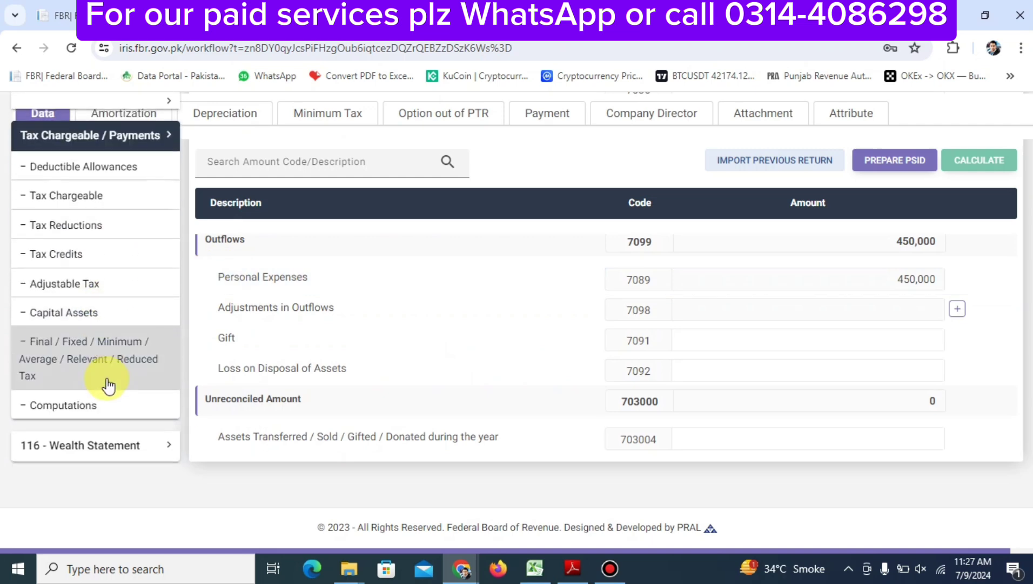
click(82, 416)
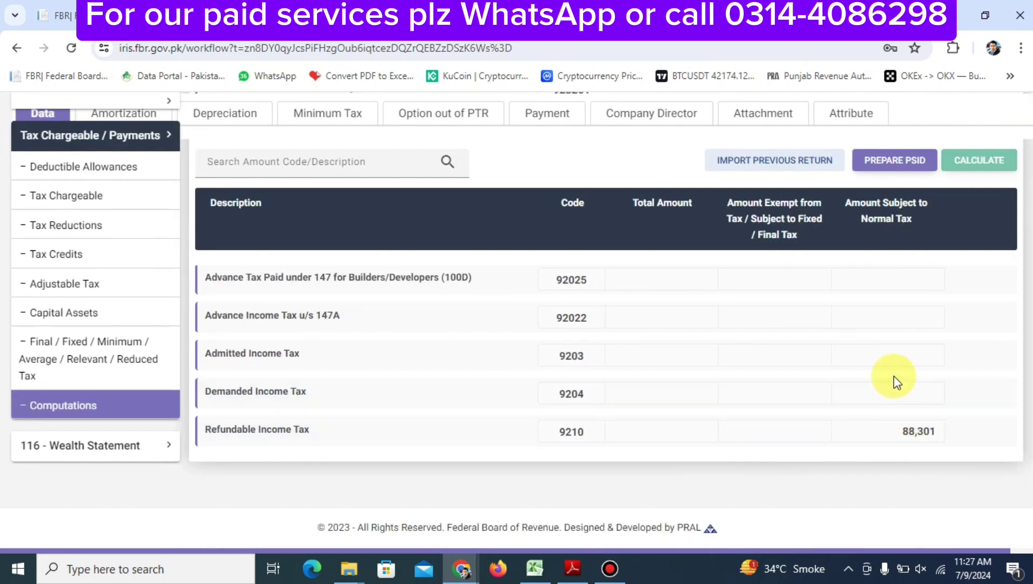
scroll(886, 372, up, 15)
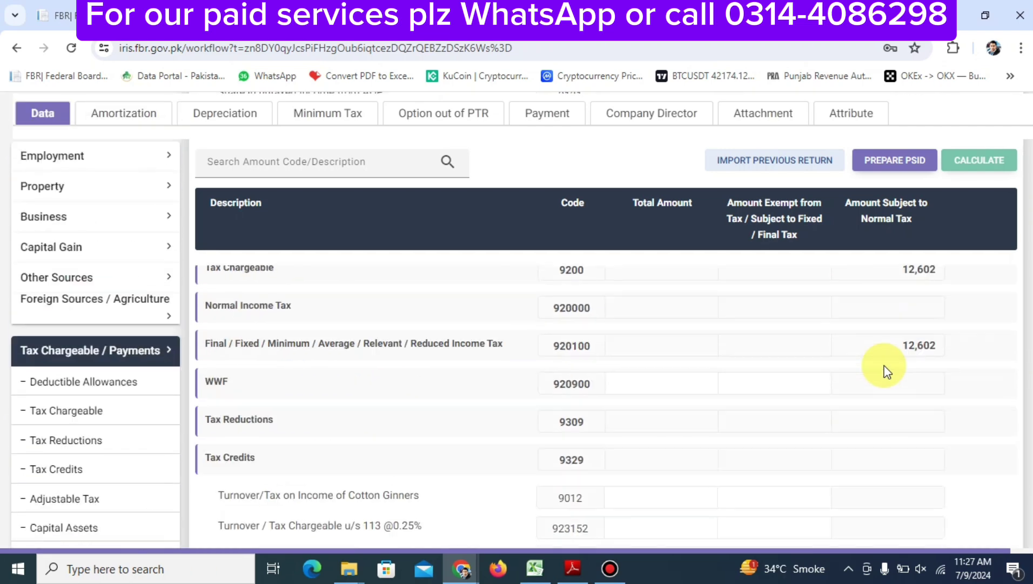
scroll(635, 427, up, 1)
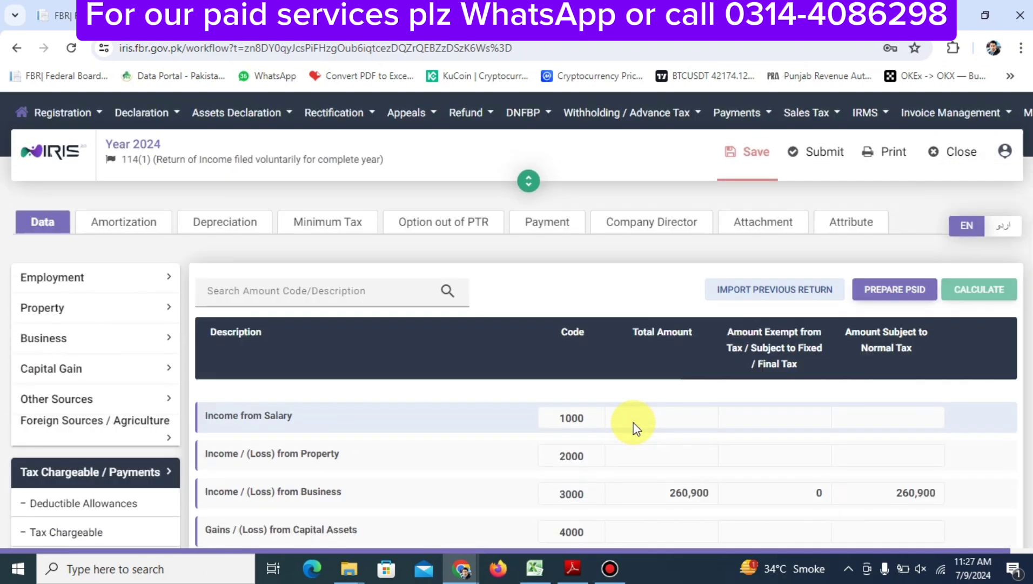
Look over the payments section, then save the return and attempt to submit it
click(547, 223)
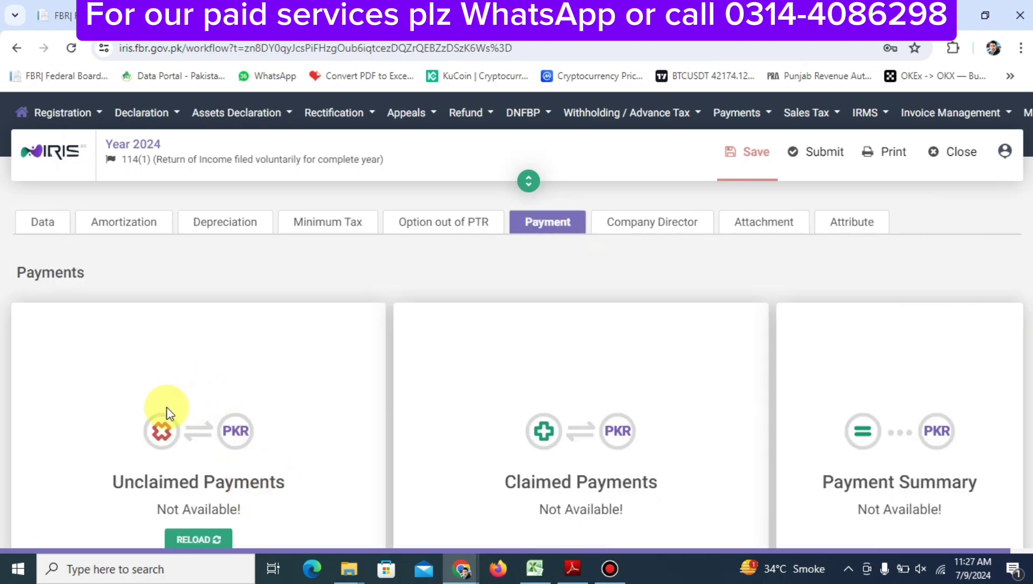
click(42, 226)
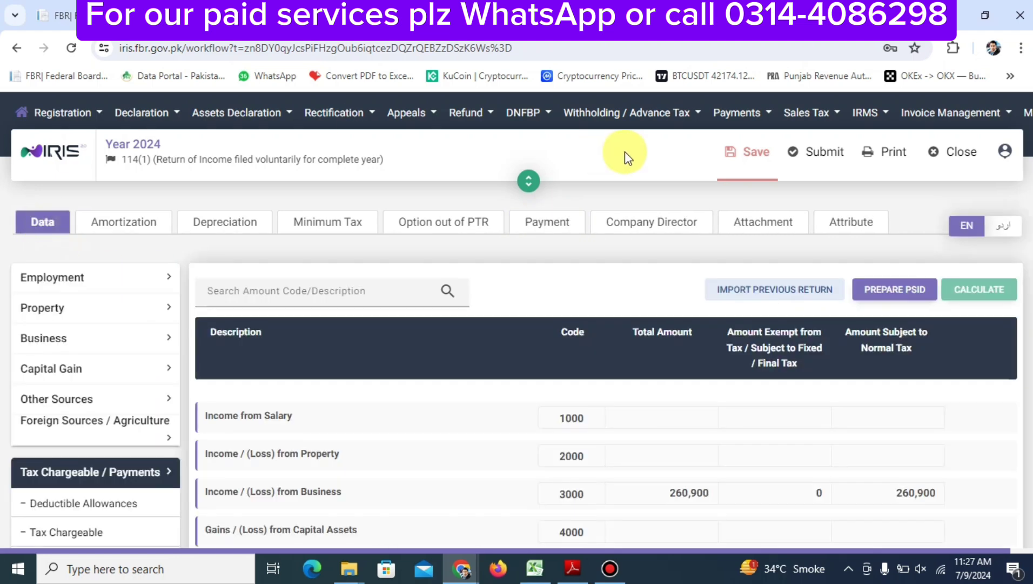
click(746, 161)
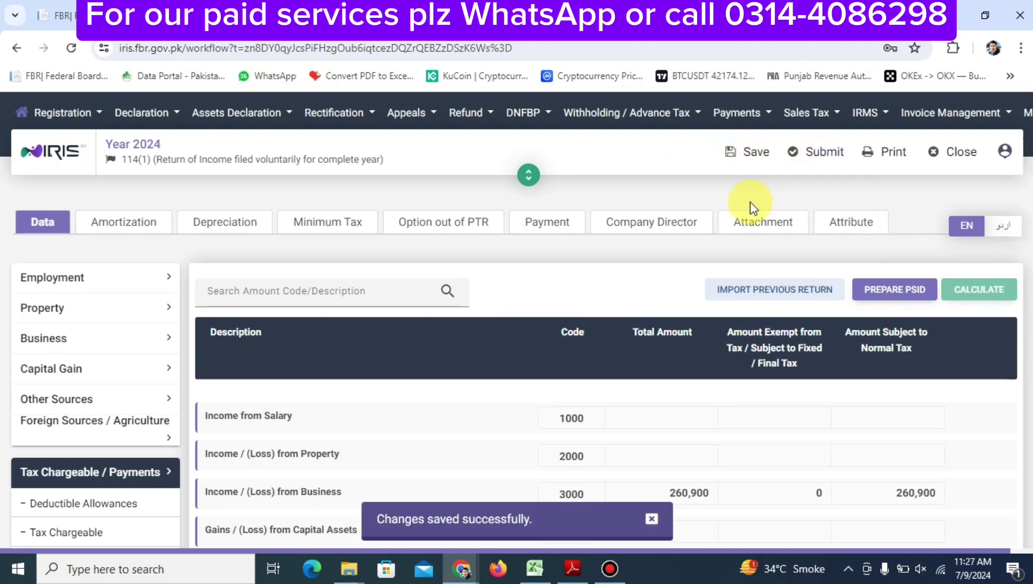
click(822, 158)
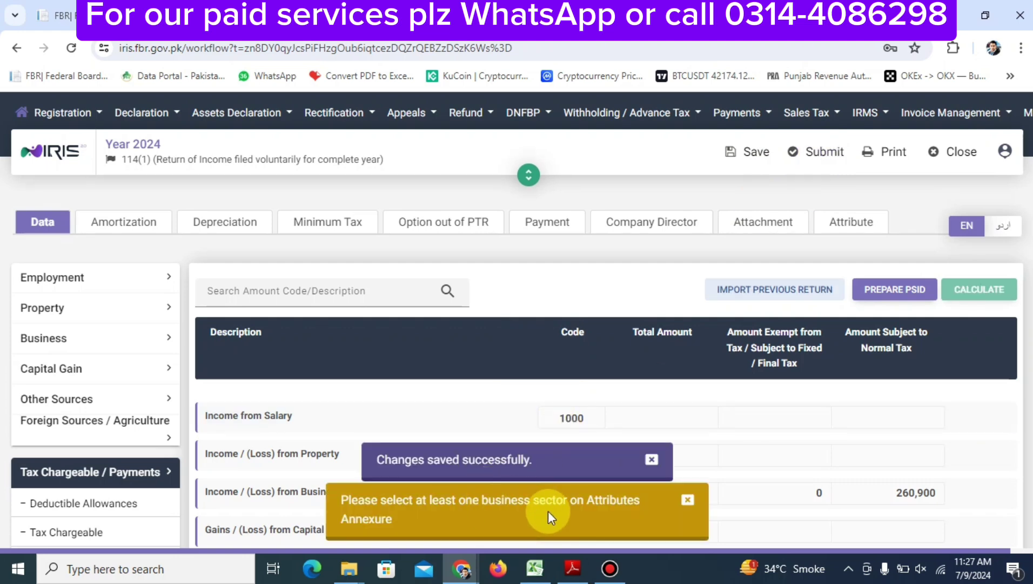
Set Business Sector-1 in the Attributes annexure to Trader - Others
click(831, 223)
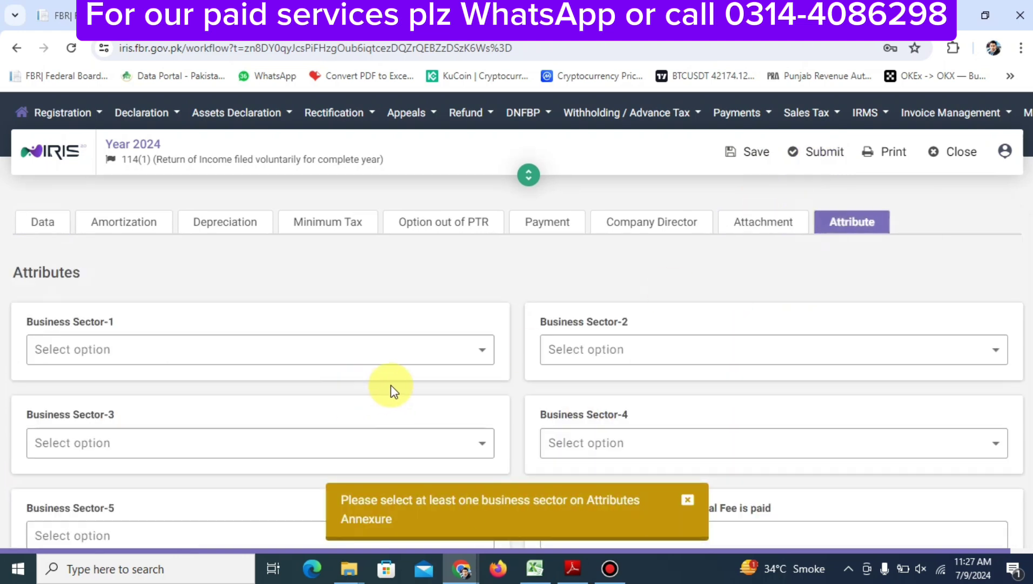
click(440, 357)
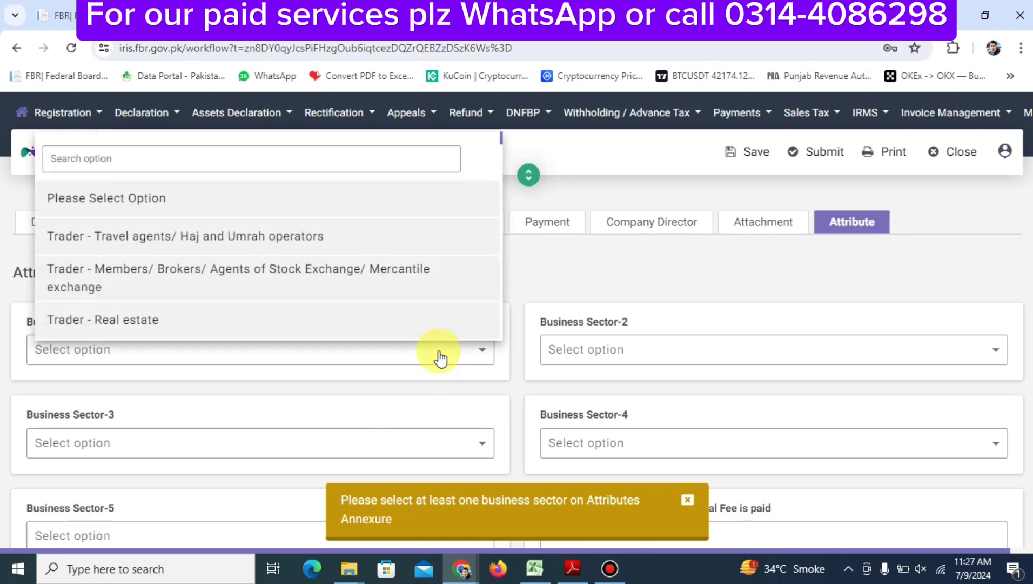
click(253, 159)
scroll(253, 162, down, 3)
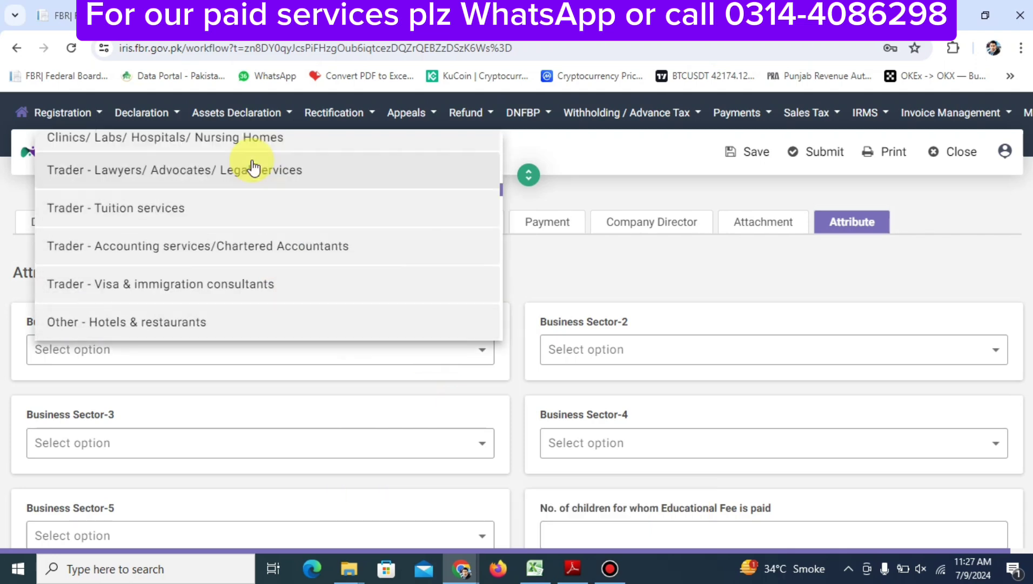
text(OTHE)
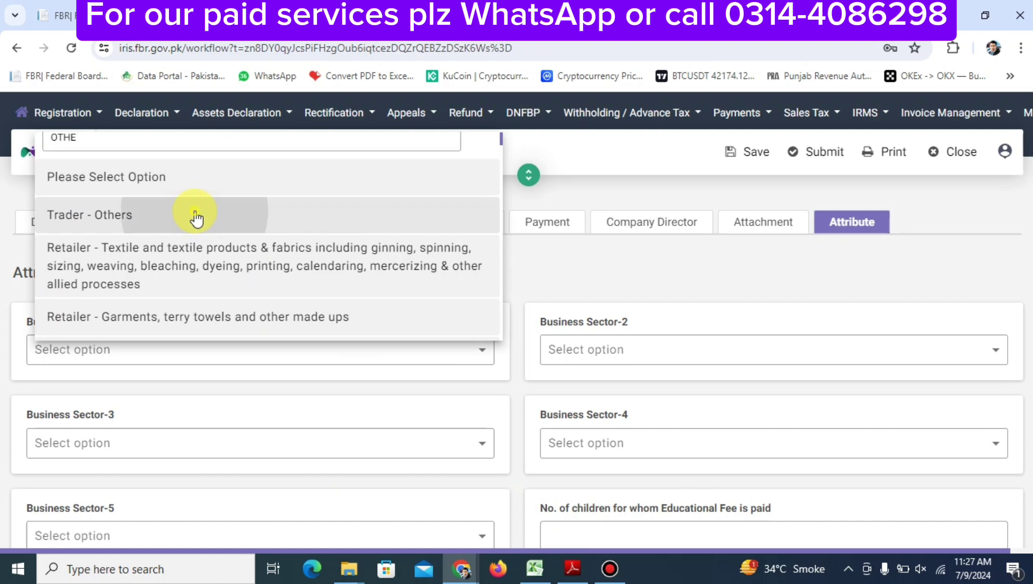
click(196, 214)
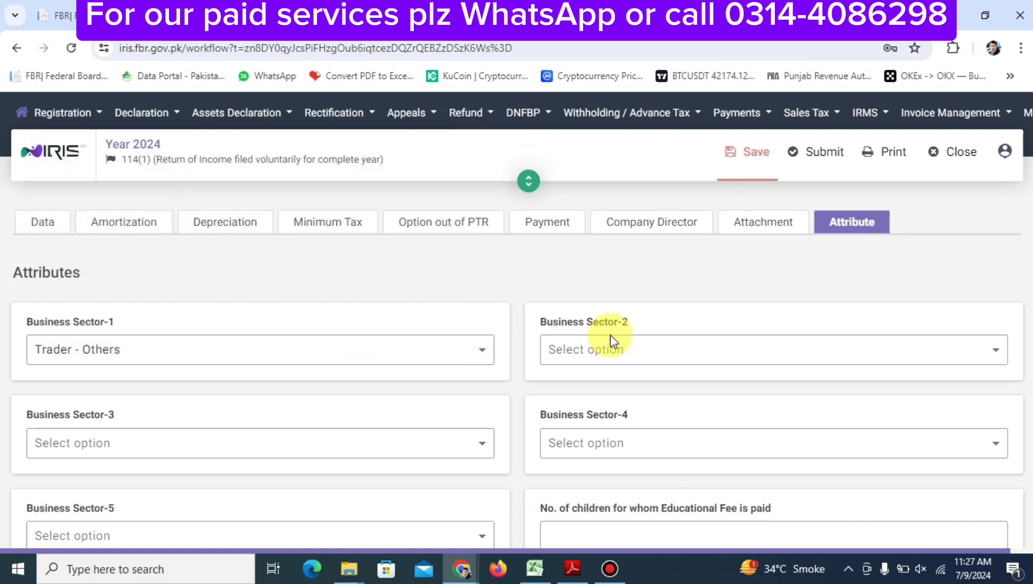
Save the business sector choice and submit the return, reaching the 4-digit PIN declaration
click(757, 153)
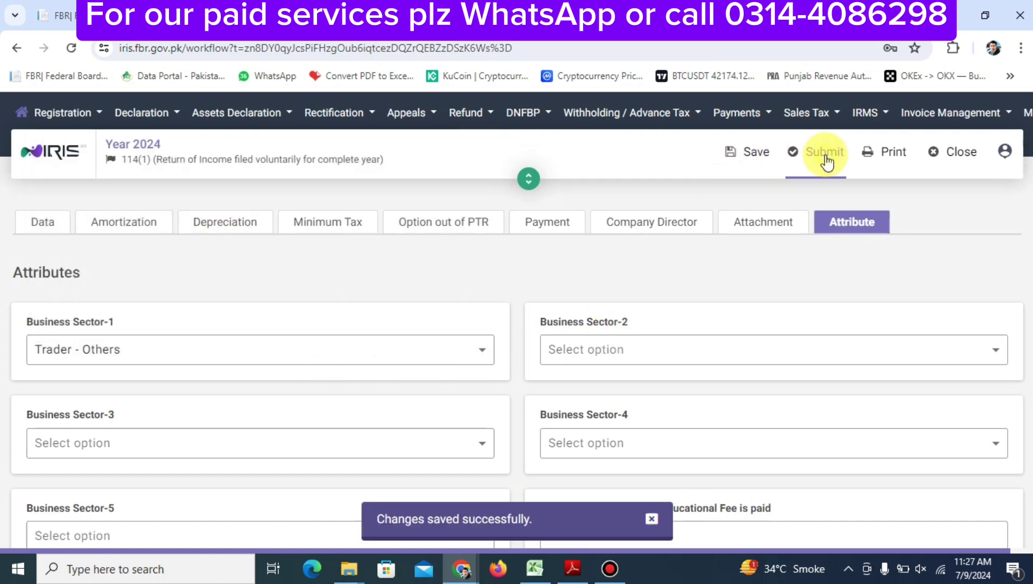
click(825, 161)
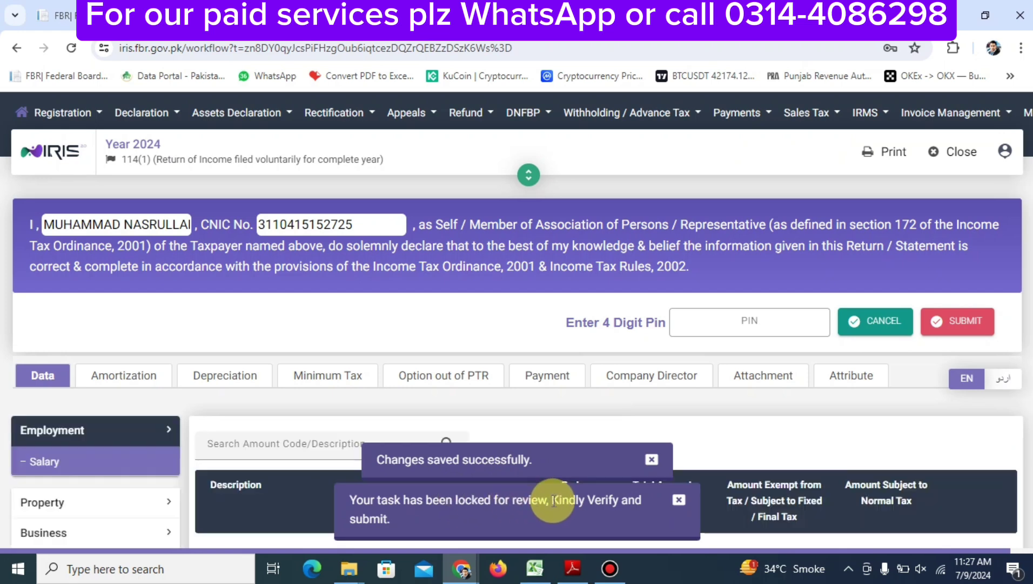
click(781, 320)
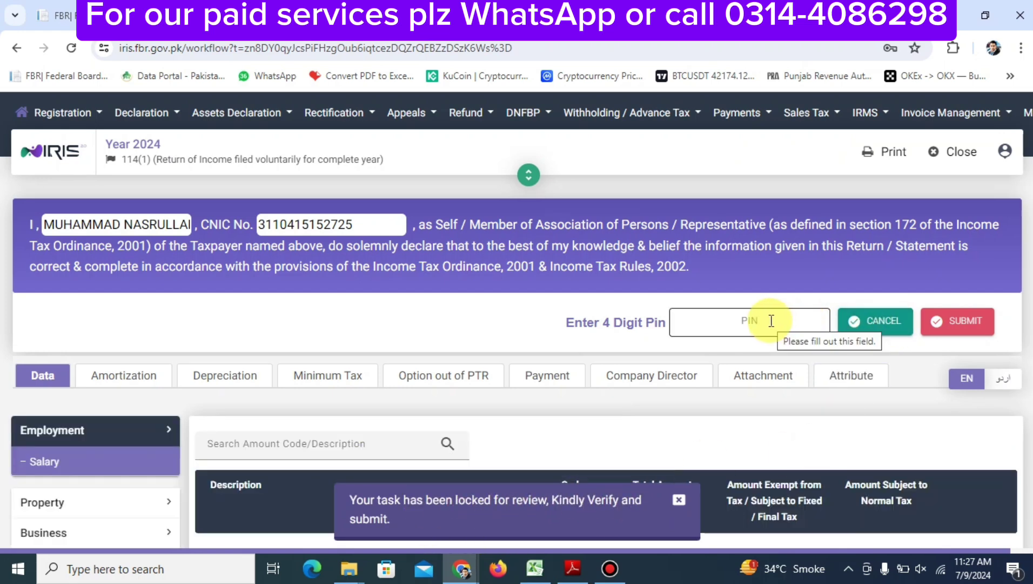
Check the Attachments annexure listing Final Accounts (3000), then return to the PIN field
click(768, 383)
scroll(432, 392, down, 5)
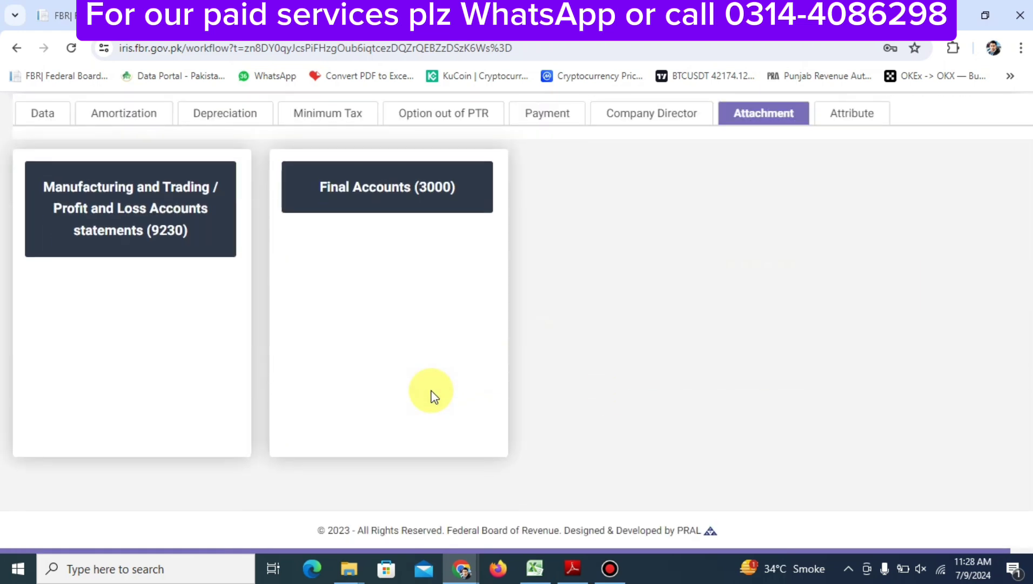
scroll(283, 387, up, 1)
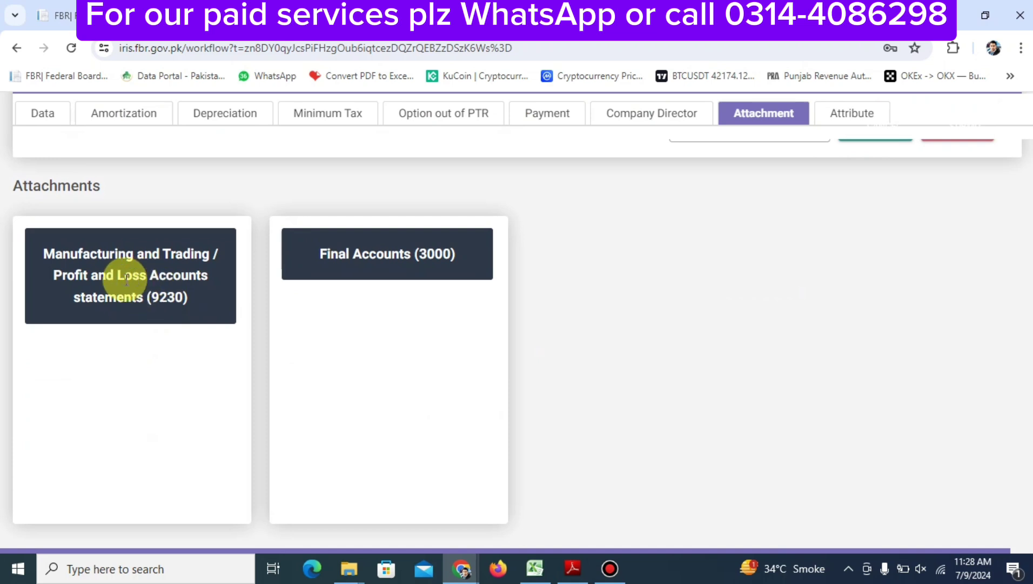
scroll(132, 452, down, 2)
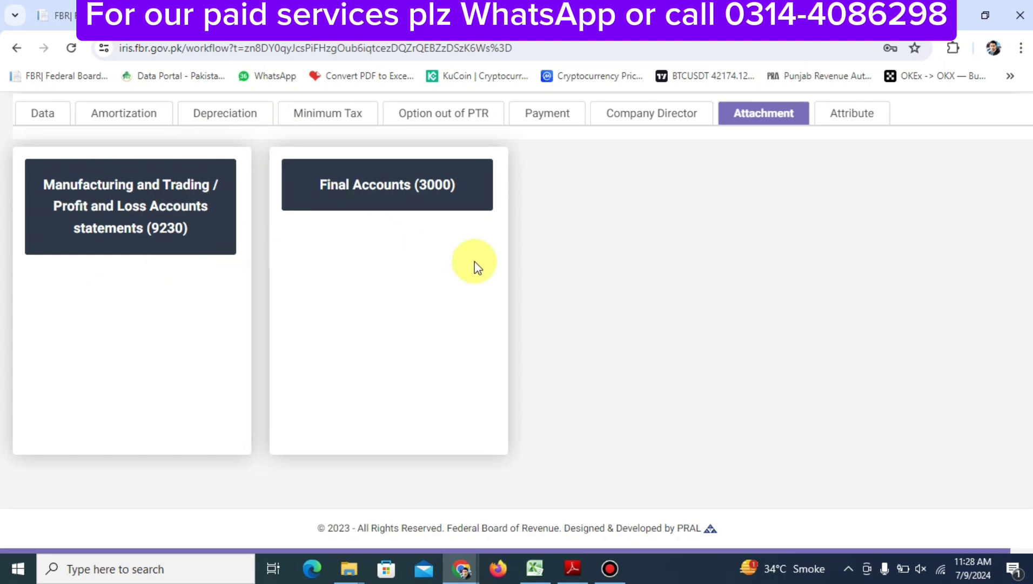
scroll(474, 266, up, 5)
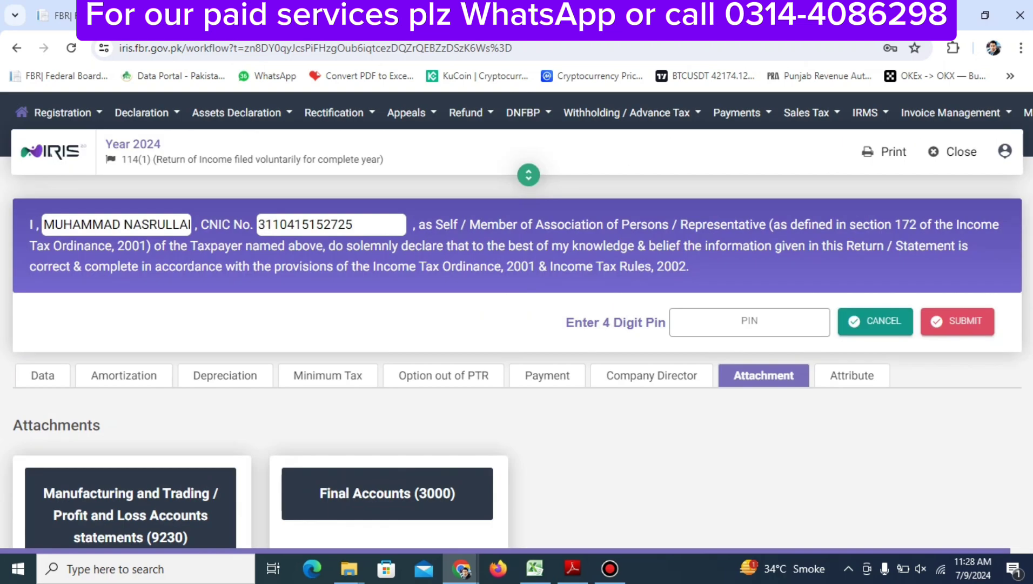
scroll(461, 364, down, 4)
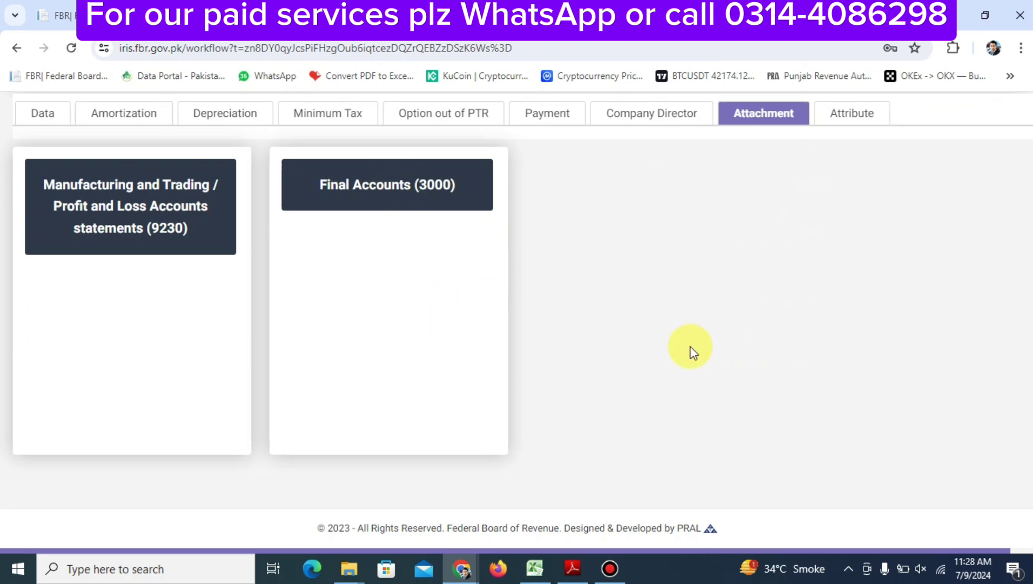
scroll(734, 335, up, 4)
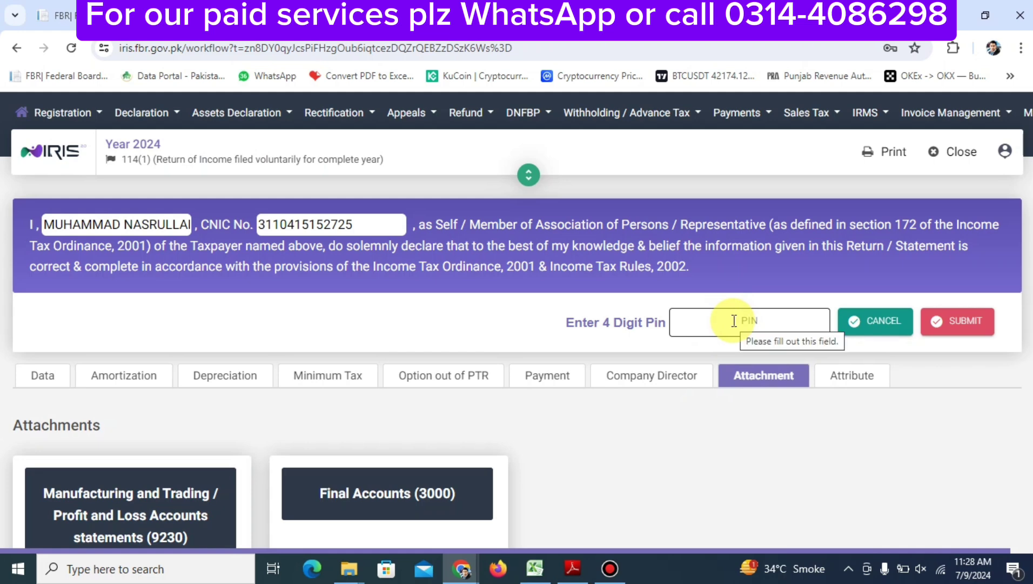
click(748, 321)
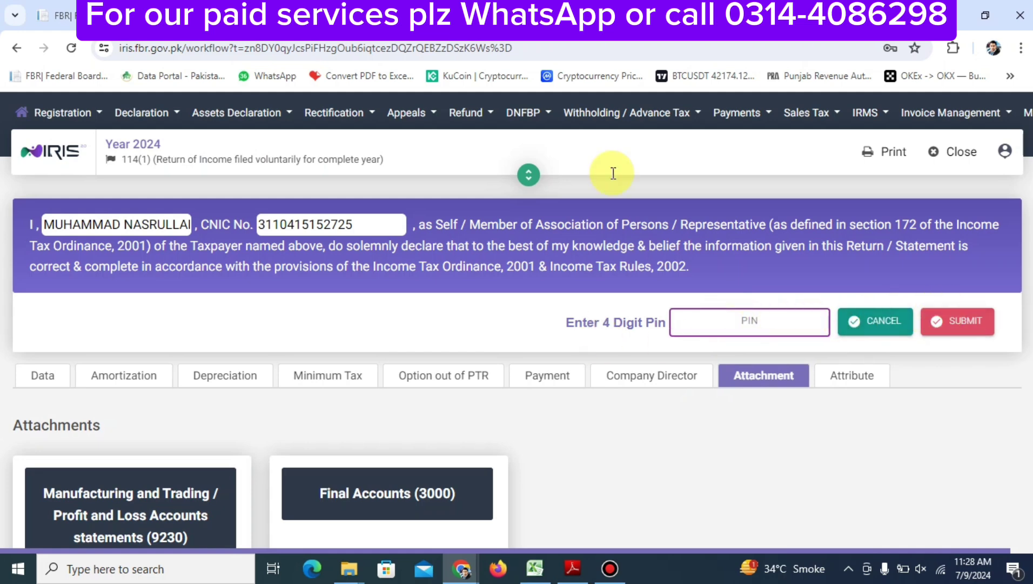